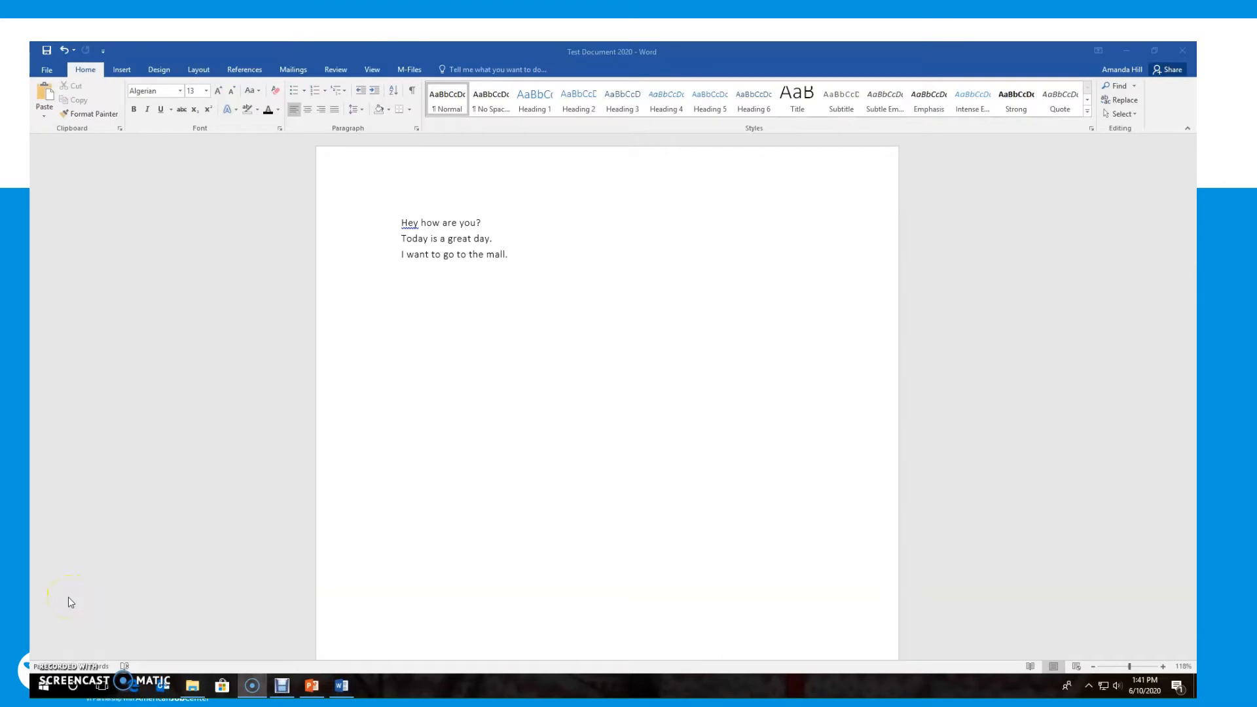
Add the sentence "Today is hot." on a new line below "I want to go to the mall."
click(527, 256)
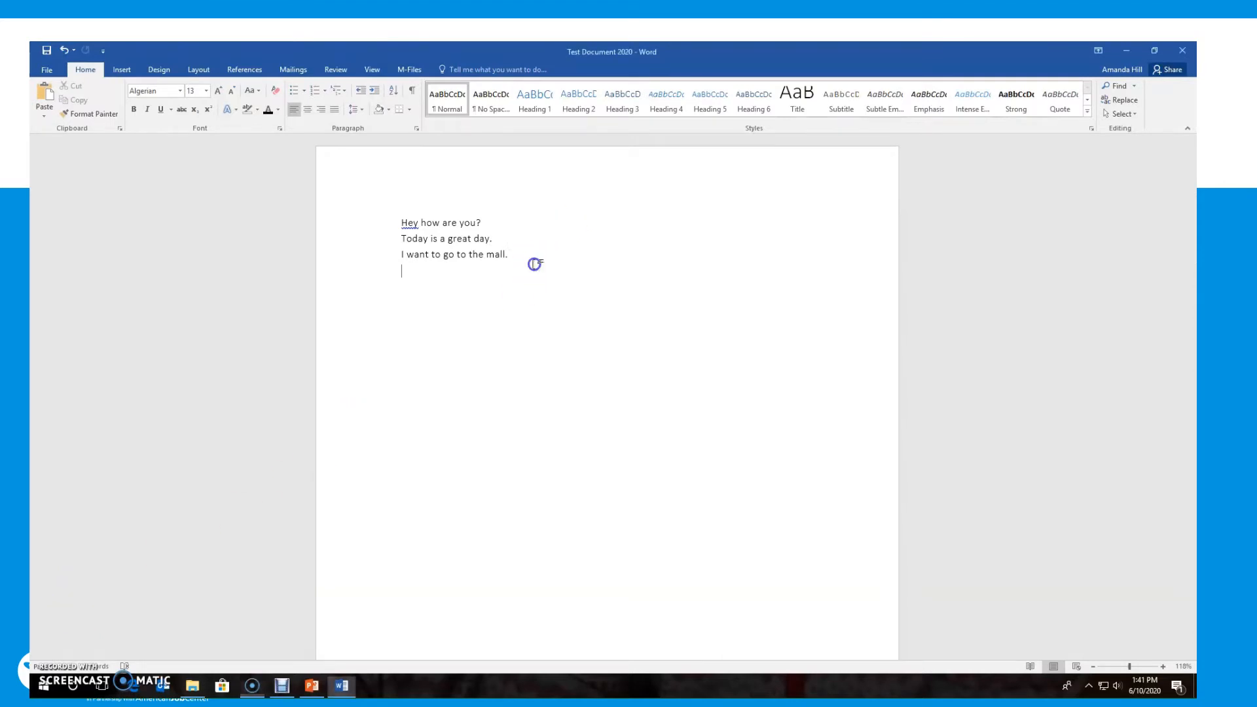
key(Return)
text(Tod)
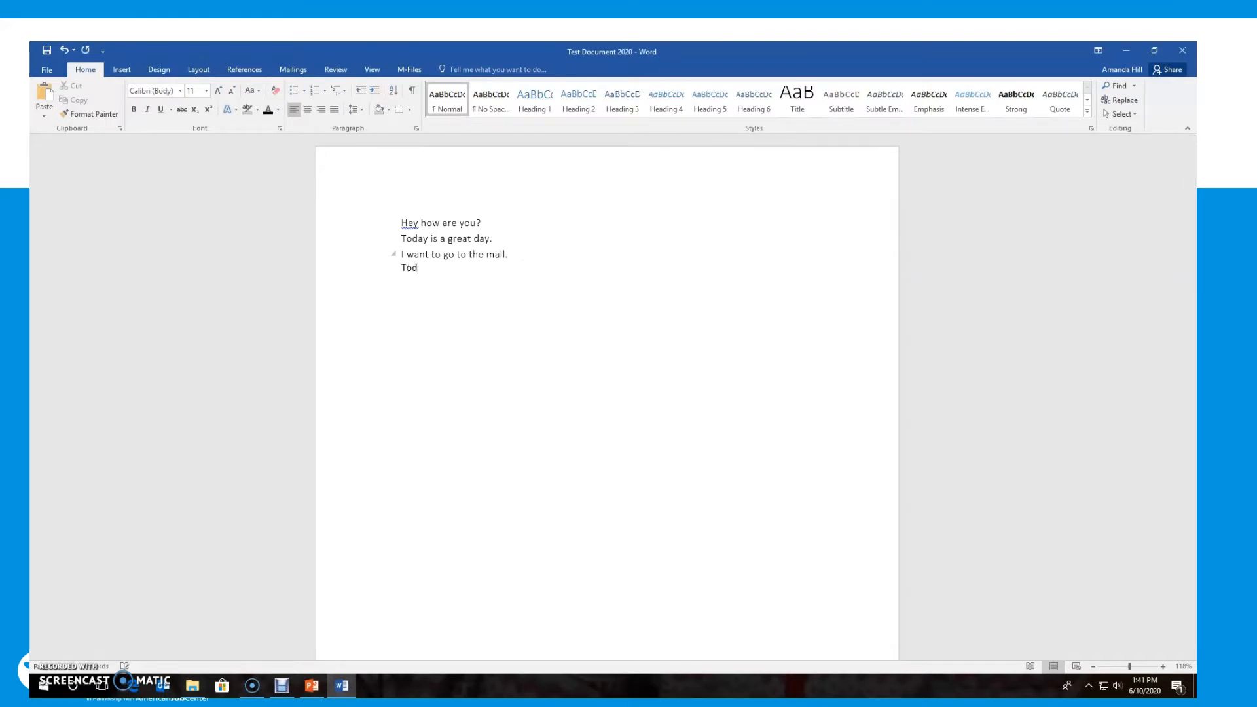
text(ay is hot.)
Undo the typing of "Today is hot." and redo it
click(64, 51)
click(64, 59)
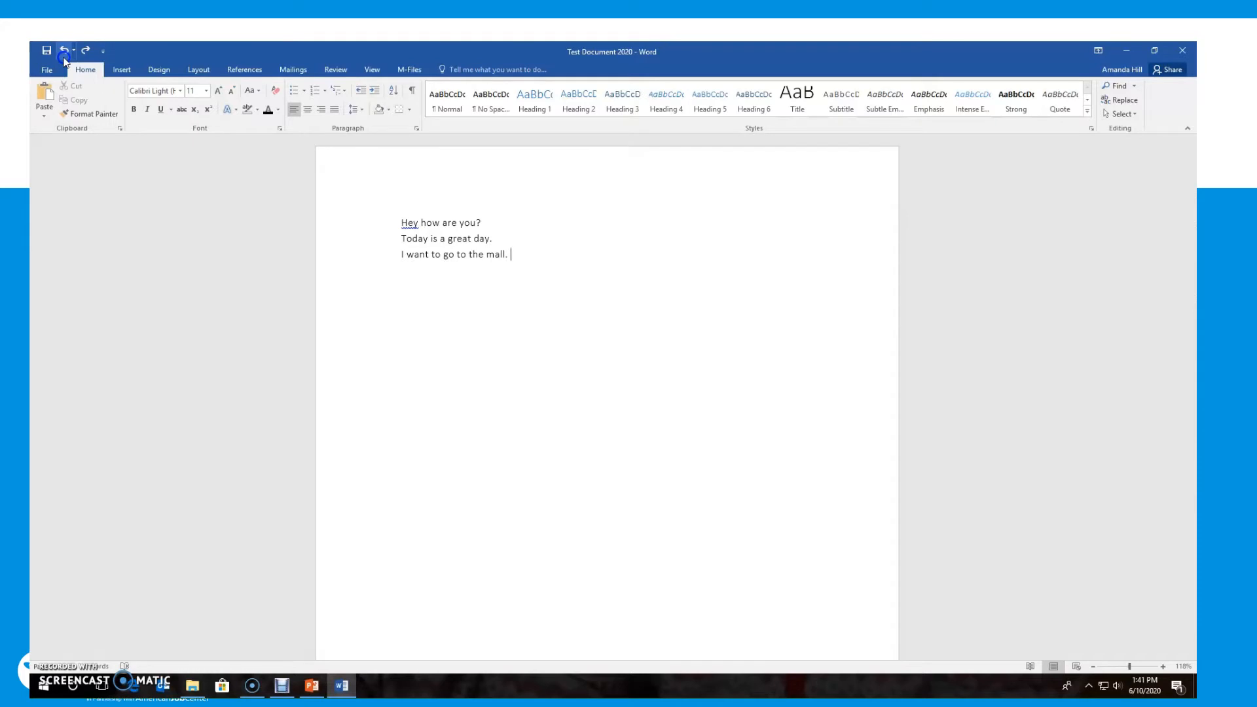
click(81, 54)
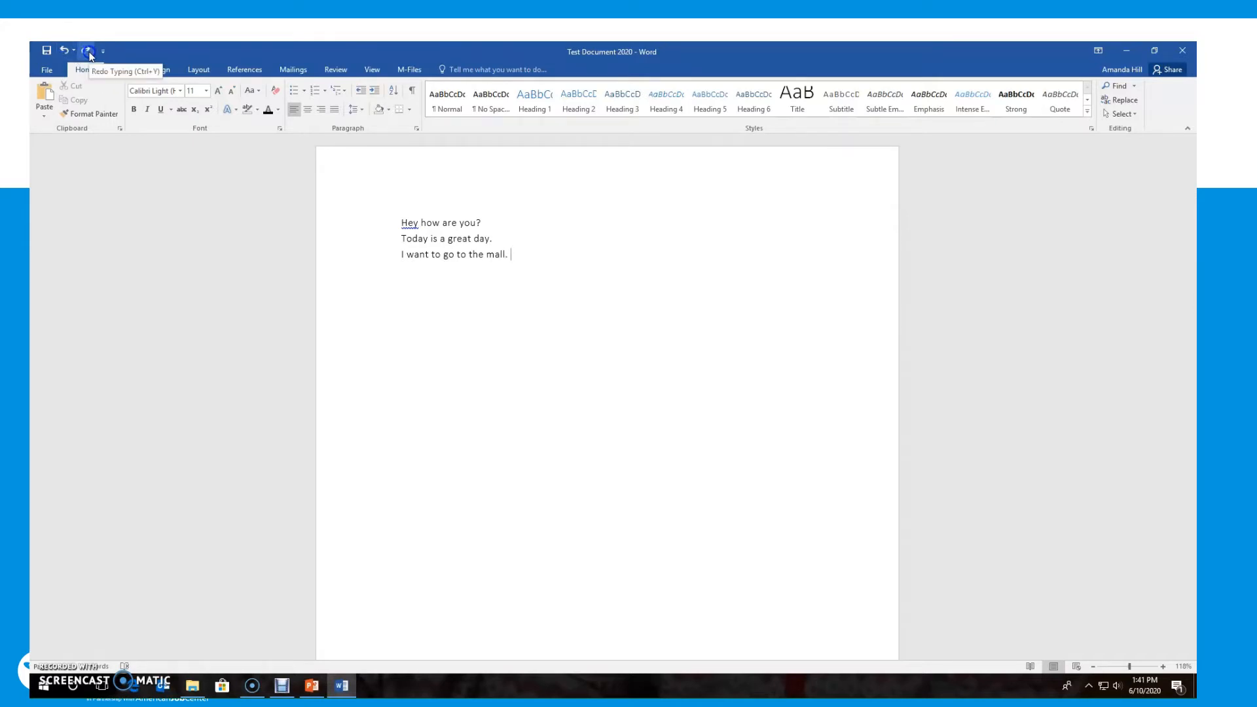
click(88, 51)
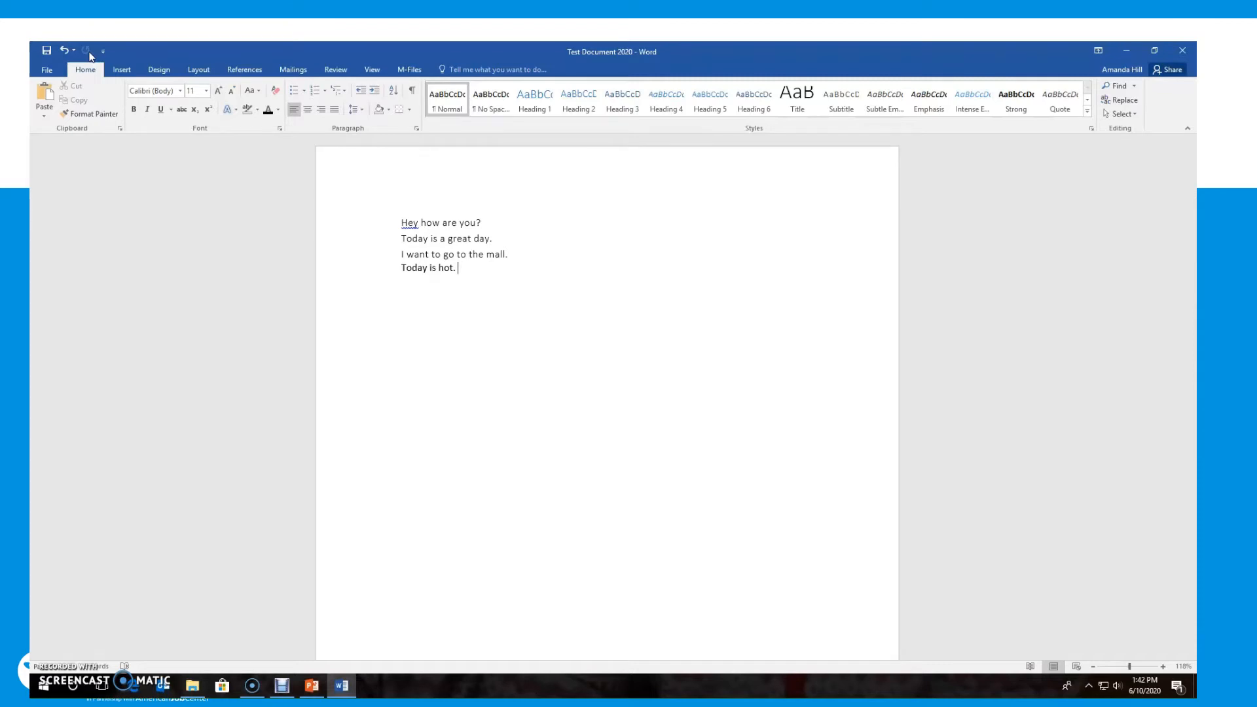
Add the sentence "What am I going to say." after "Today is hot.", undoing and redoing the typing once
text(What)
text(am I going to say.)
click(68, 51)
click(86, 51)
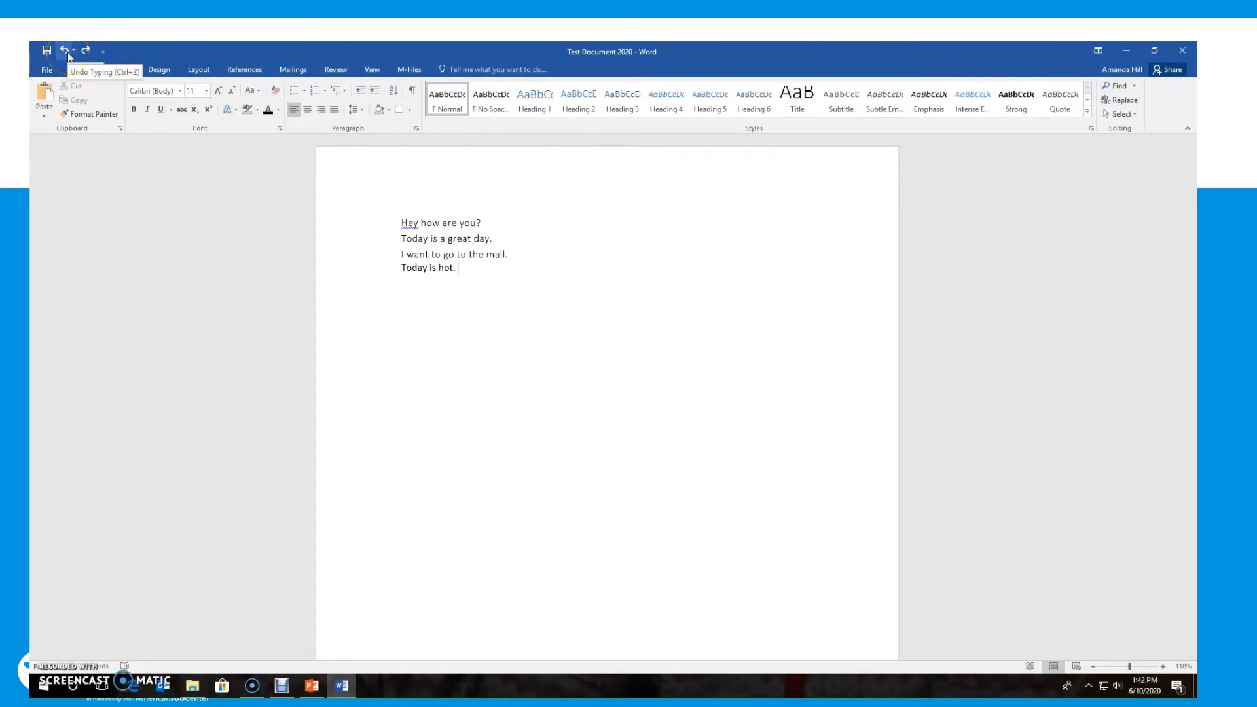
click(89, 51)
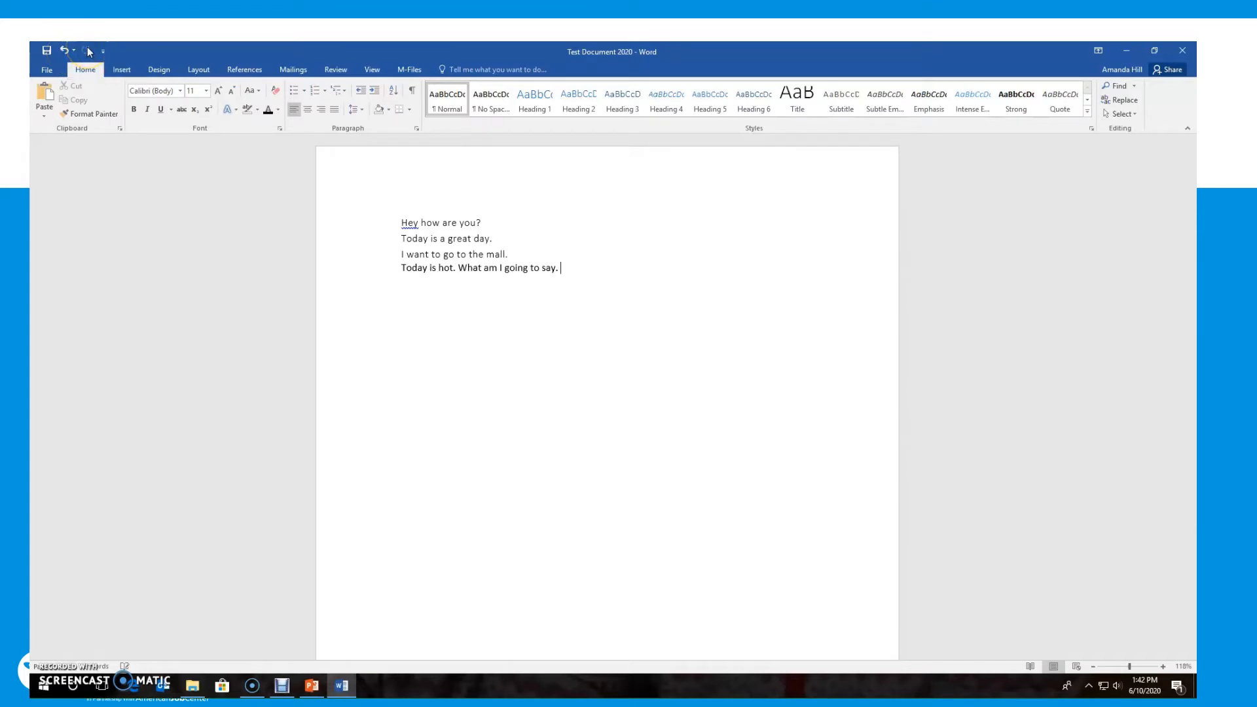
Undo the recent edits one after another, through the typed last line and the earlier indent changes, back to the bold text
click(61, 50)
click(61, 50)
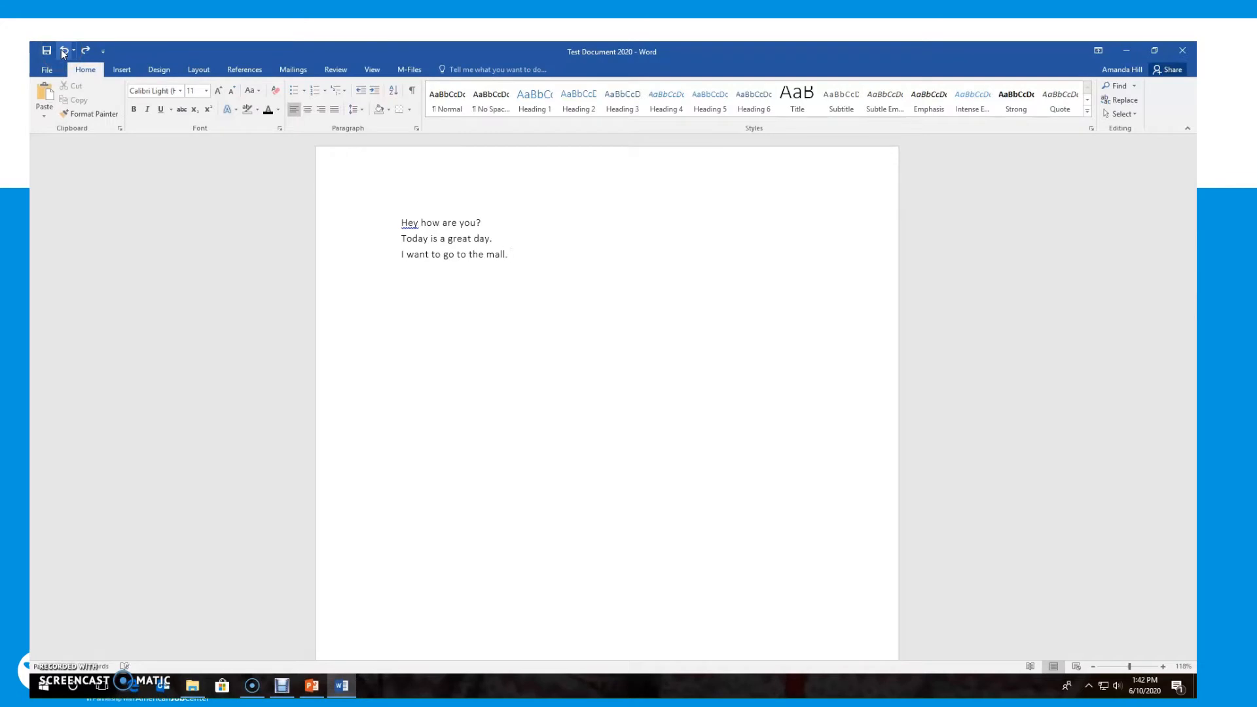
click(61, 50)
click(61, 50)
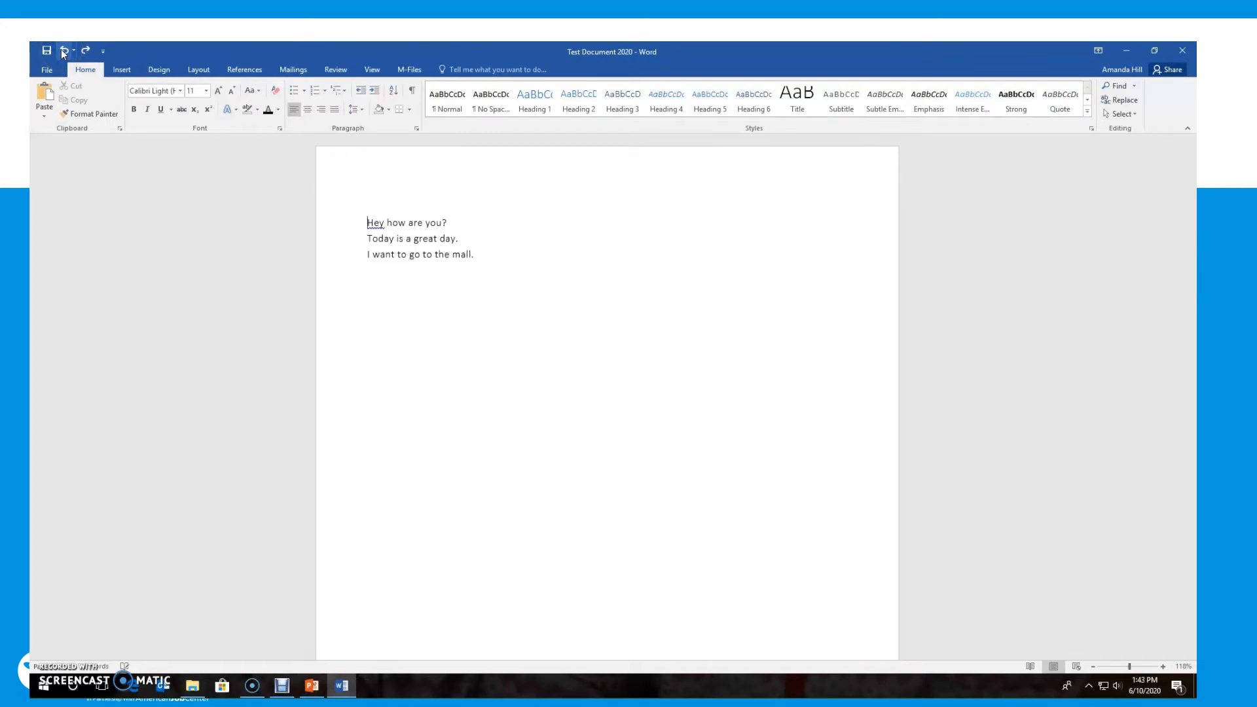
click(61, 49)
click(61, 50)
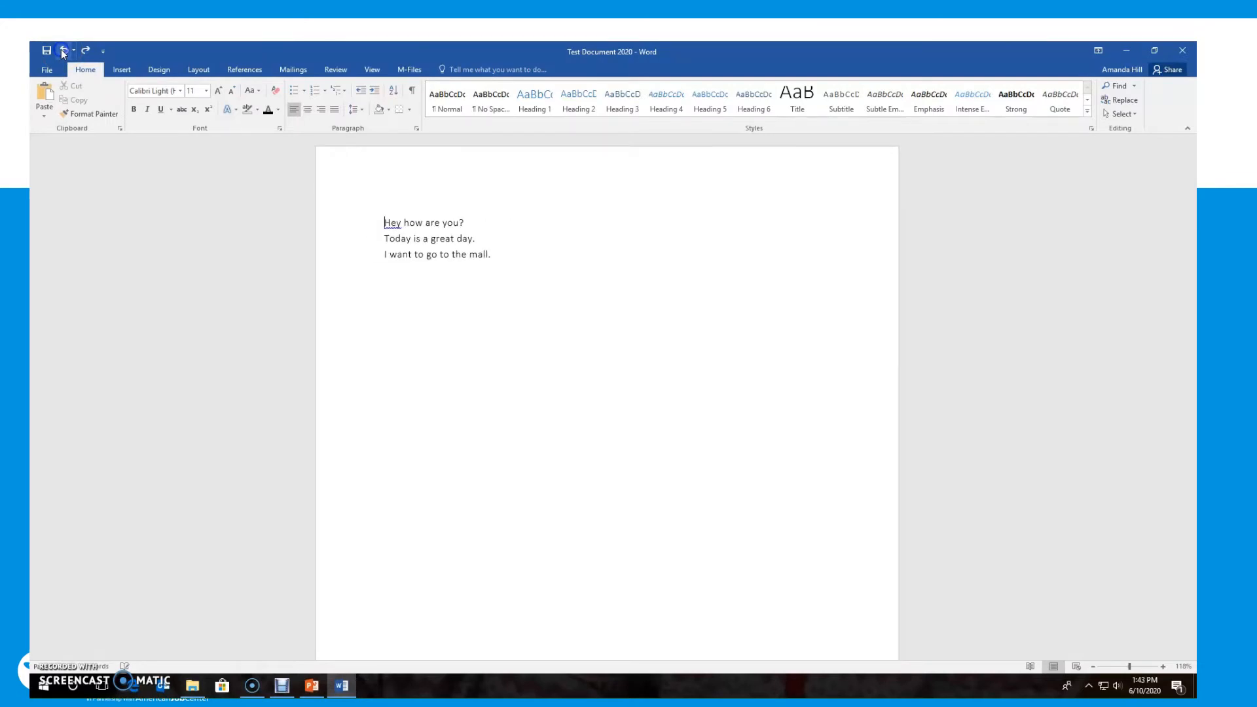
click(60, 50)
click(61, 50)
Redo all the undone edits up to the sentence "What am I going to say."
click(83, 51)
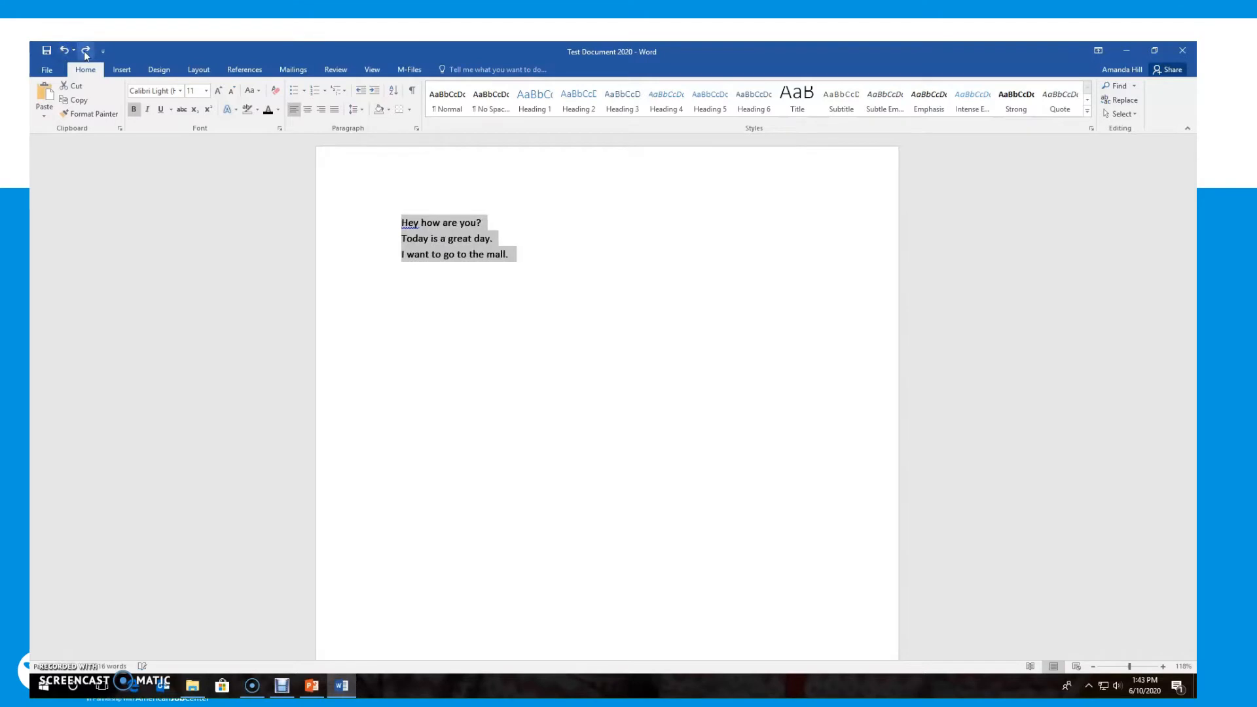
click(84, 51)
click(84, 51)
click(84, 51)
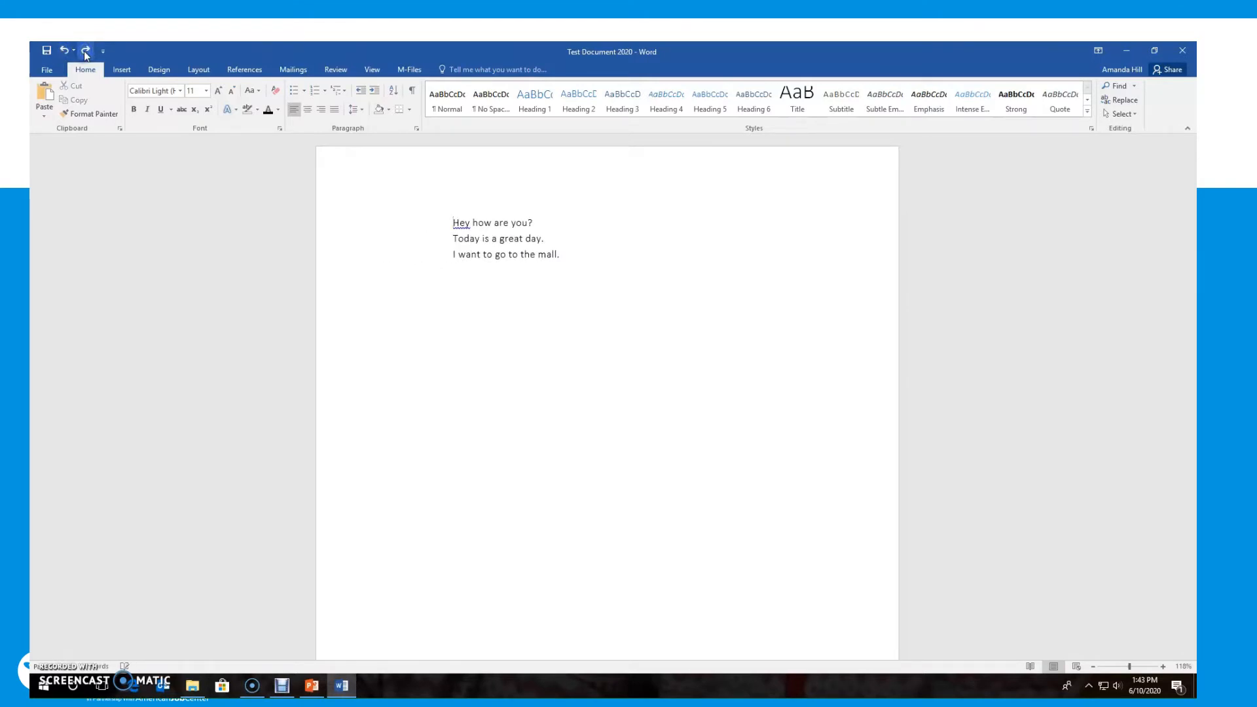
click(84, 51)
click(84, 51)
click(83, 51)
click(84, 51)
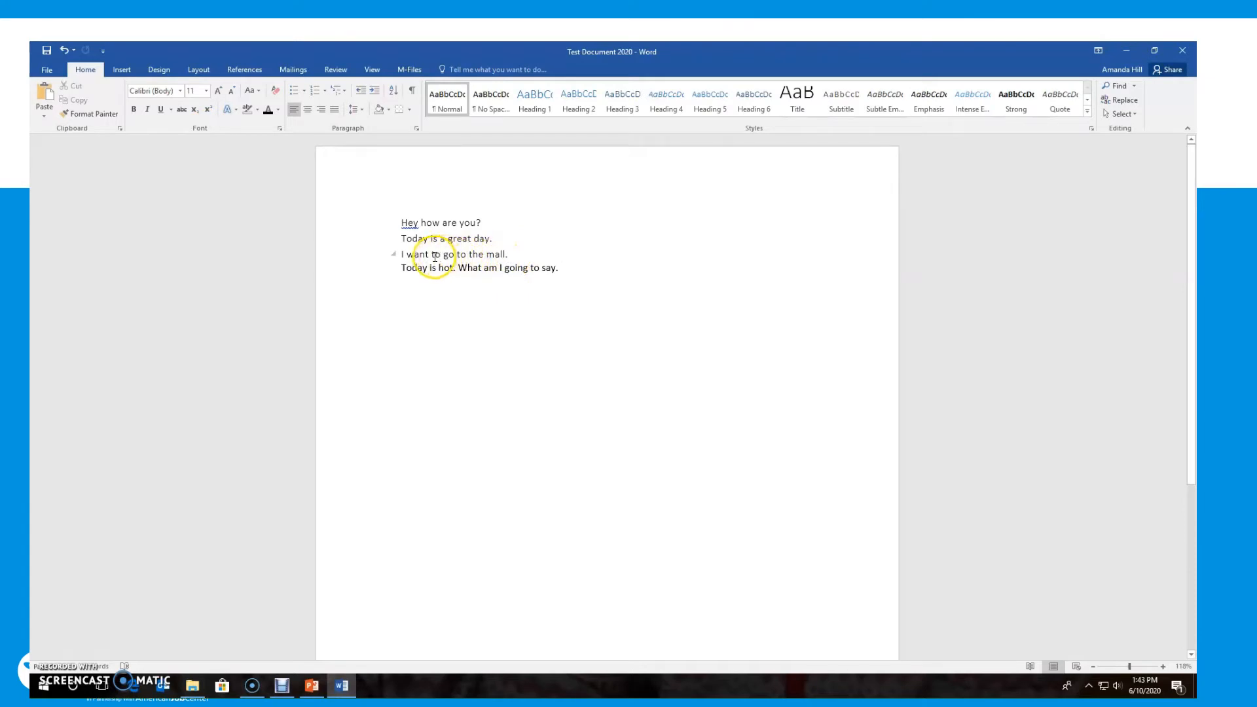
Make the word "hot." in the last line bold and red
click(456, 268)
click(497, 307)
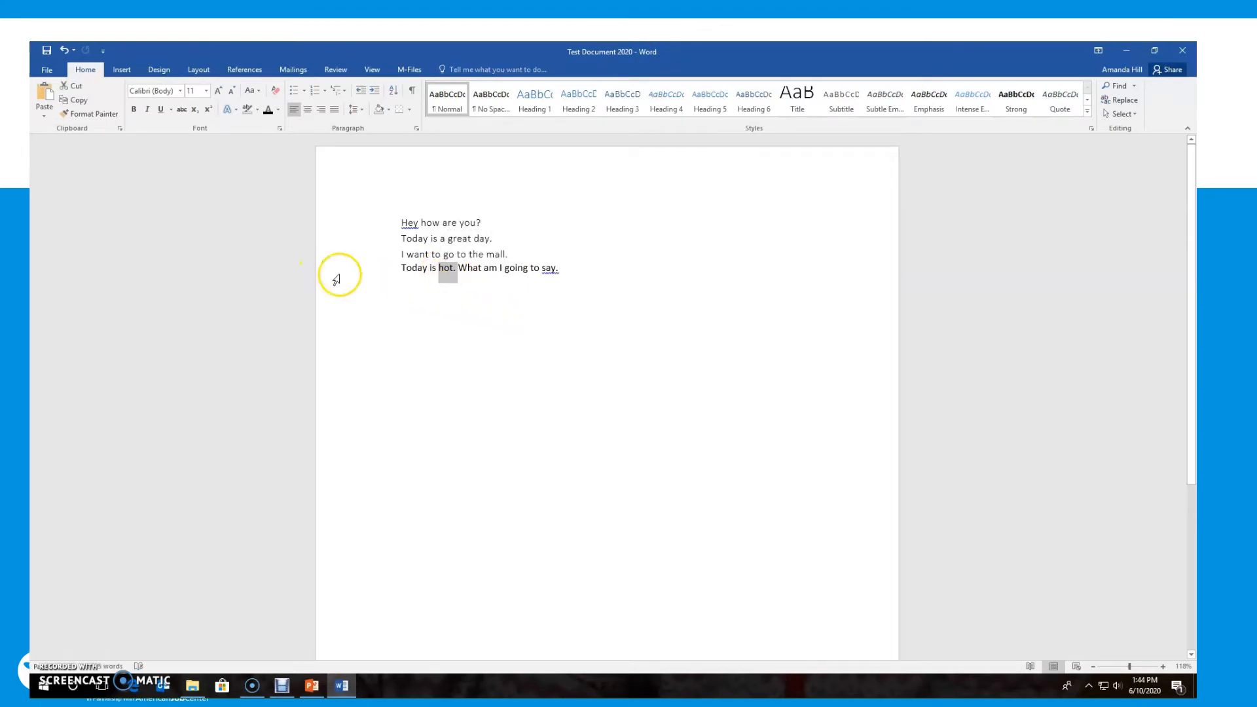
click(134, 110)
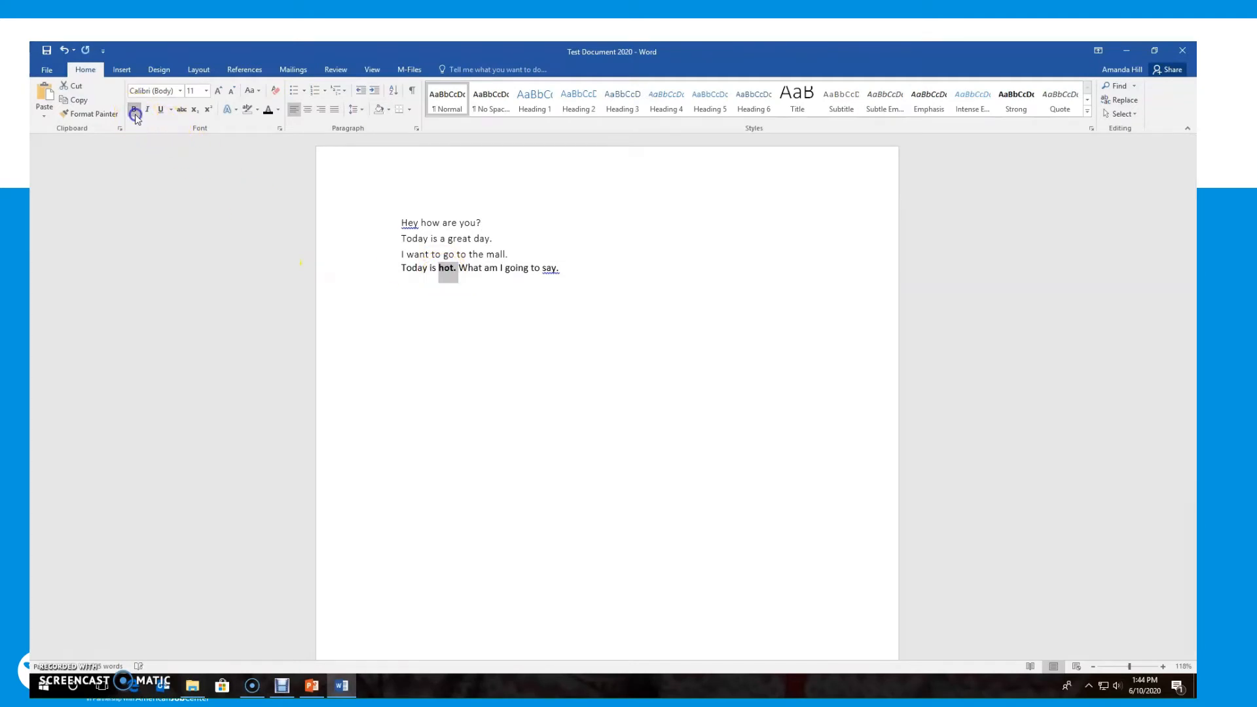
click(278, 110)
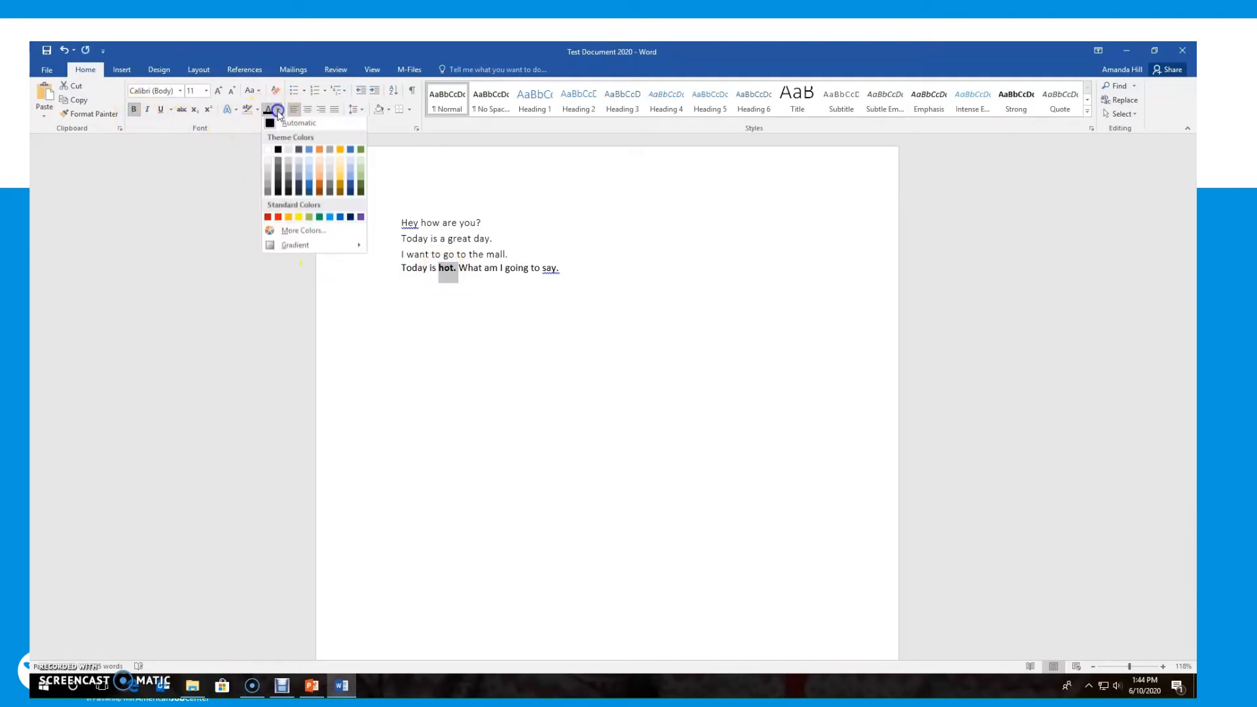
click(277, 219)
click(616, 320)
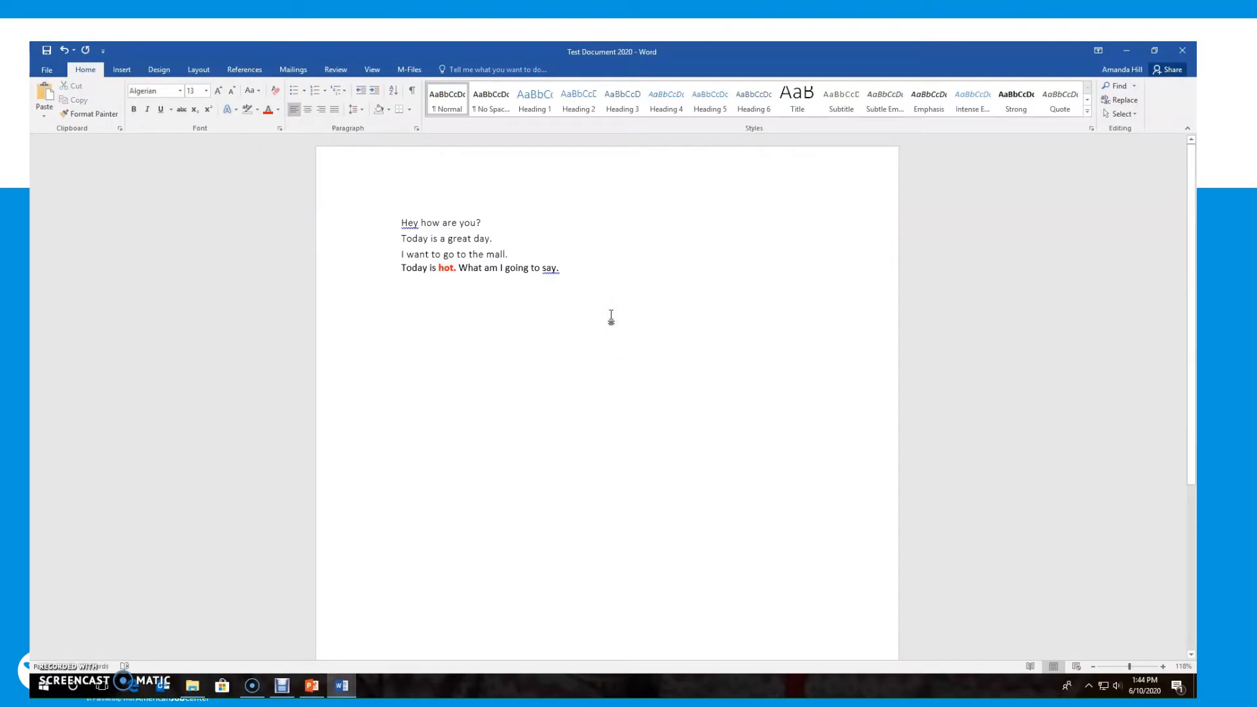
Undo the red colour and the bold formatting on "hot." and clear the selection
click(64, 52)
click(64, 52)
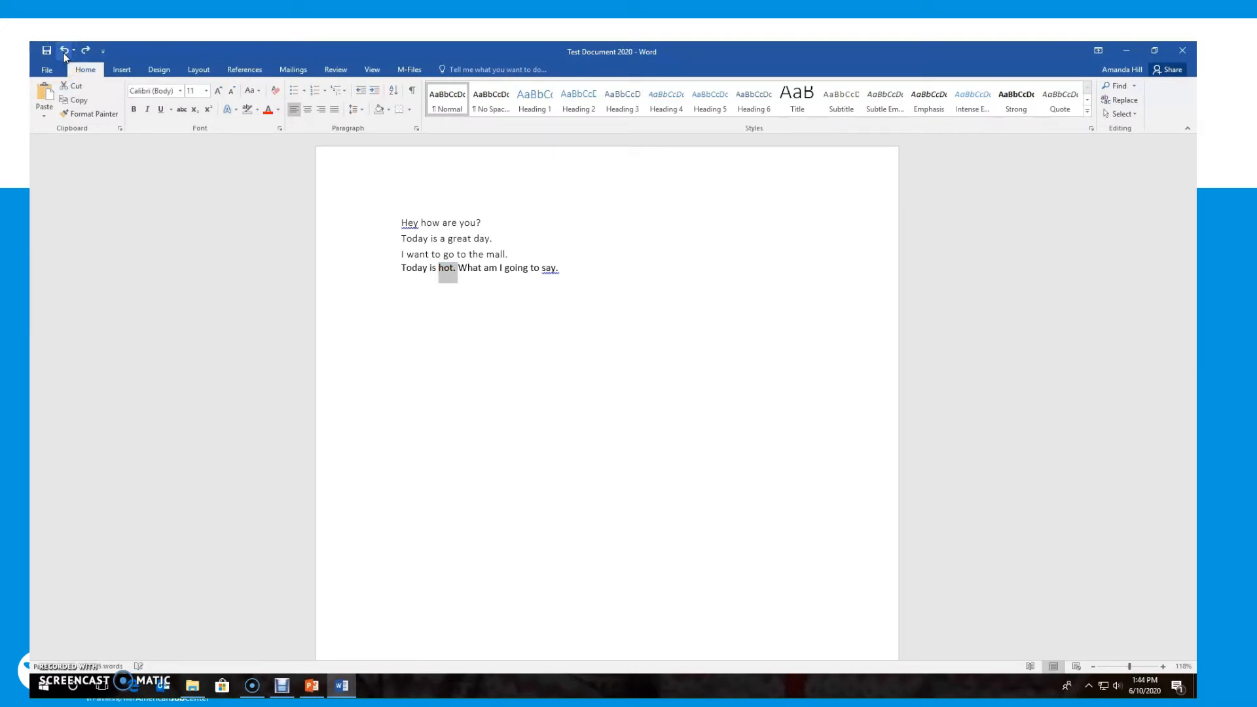
click(618, 309)
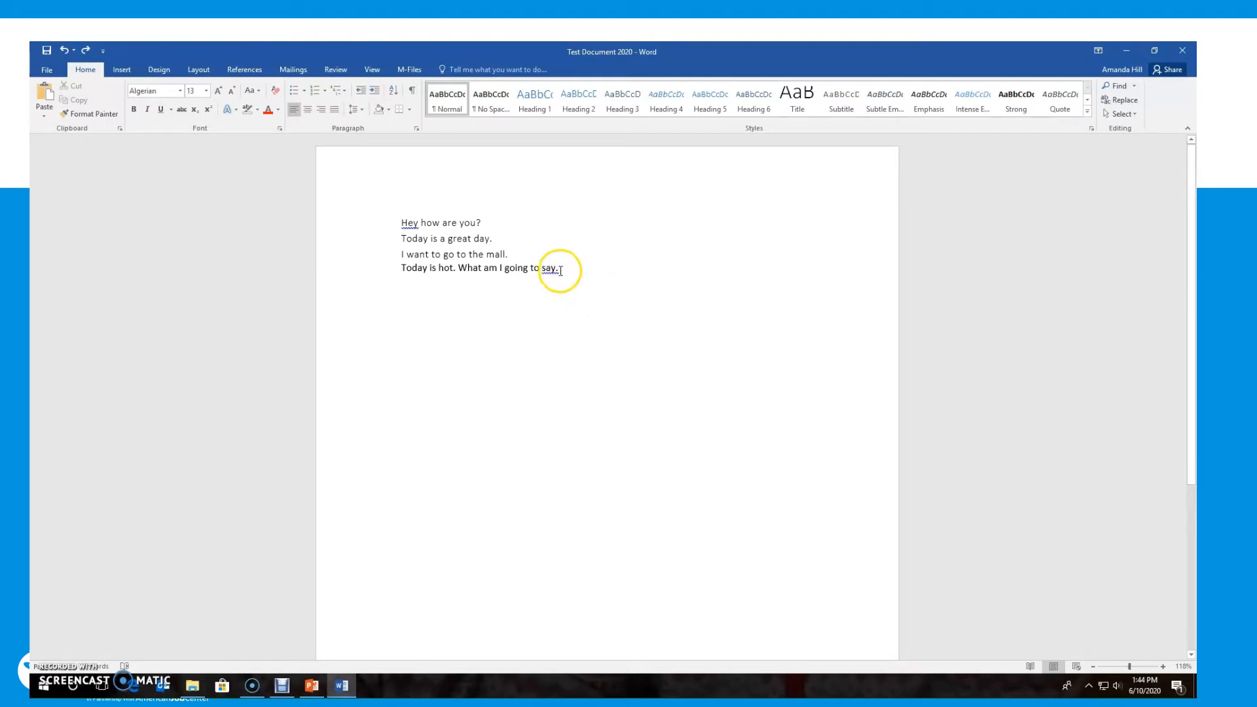
Practise selecting several lines of text from the end of the last line upwards, clearing the selection each time
drag(561, 270, 425, 224)
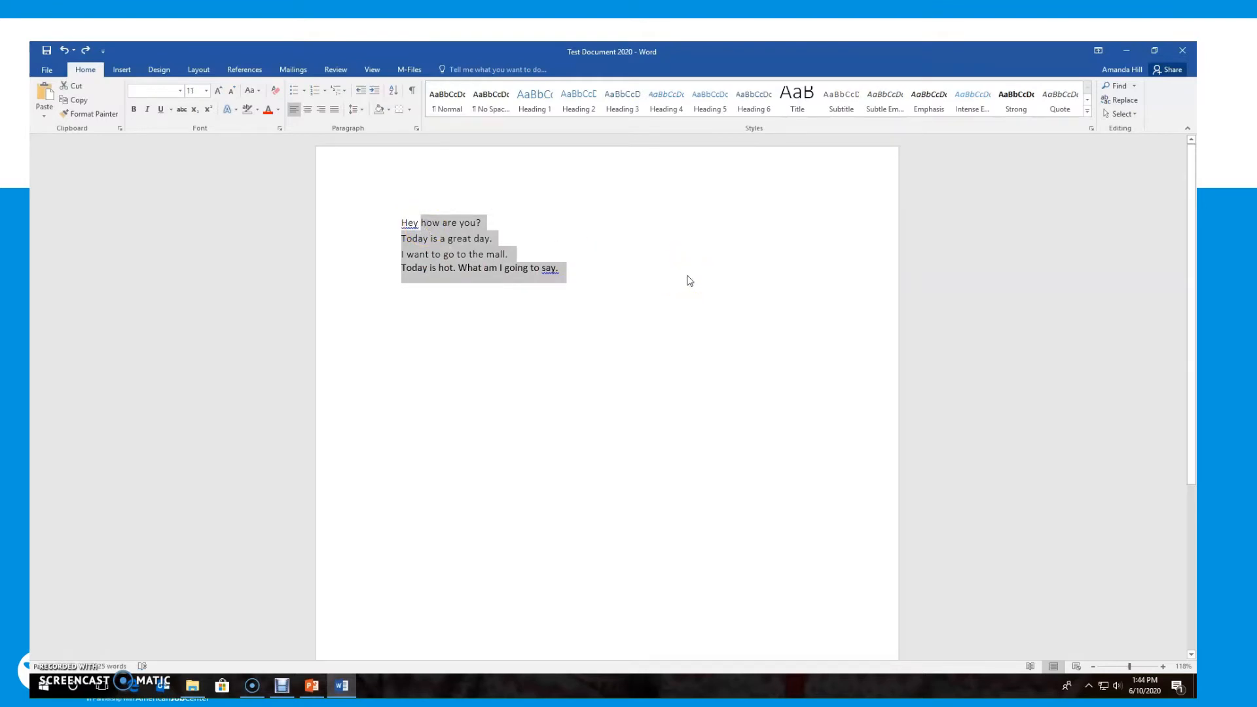
click(604, 253)
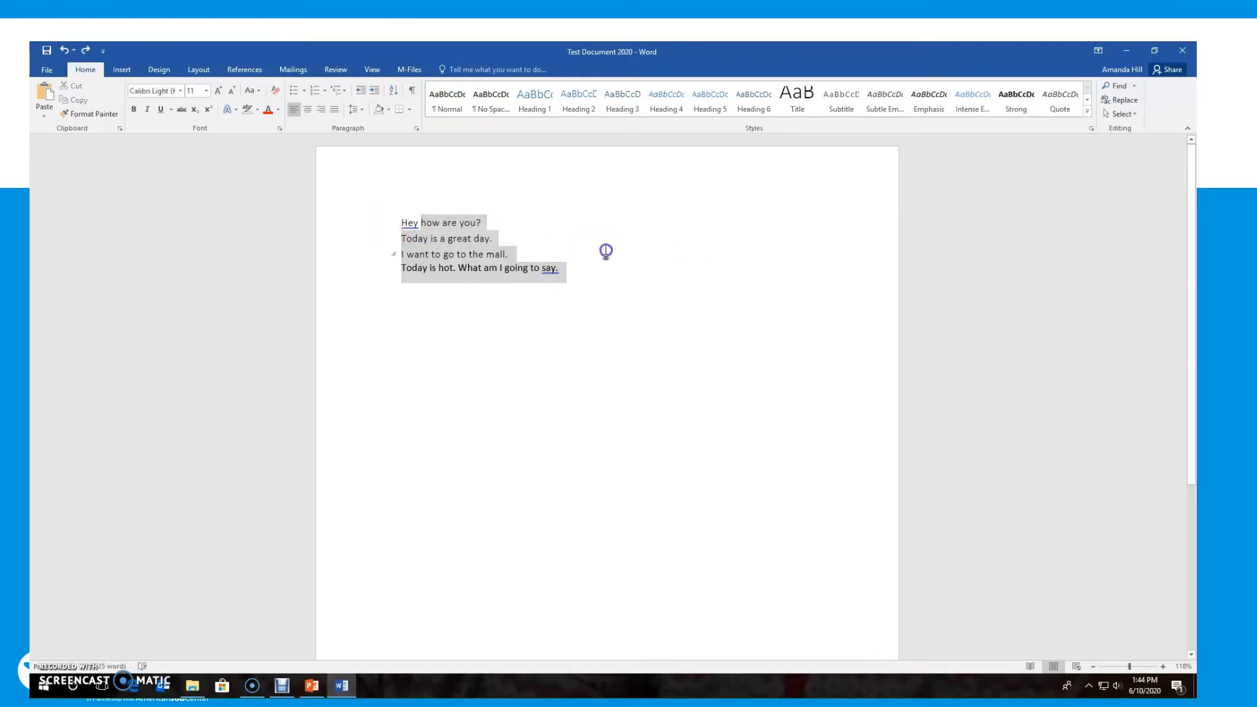
drag(590, 275, 392, 206)
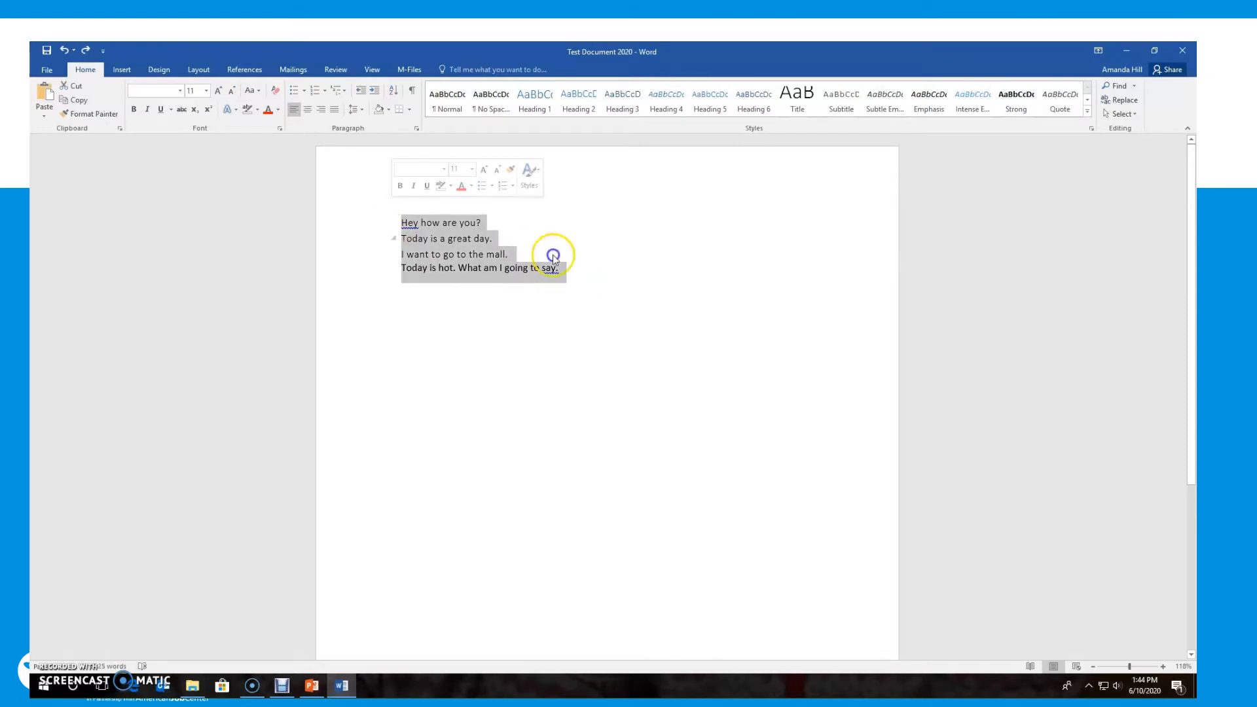
click(597, 279)
drag(597, 279, 438, 238)
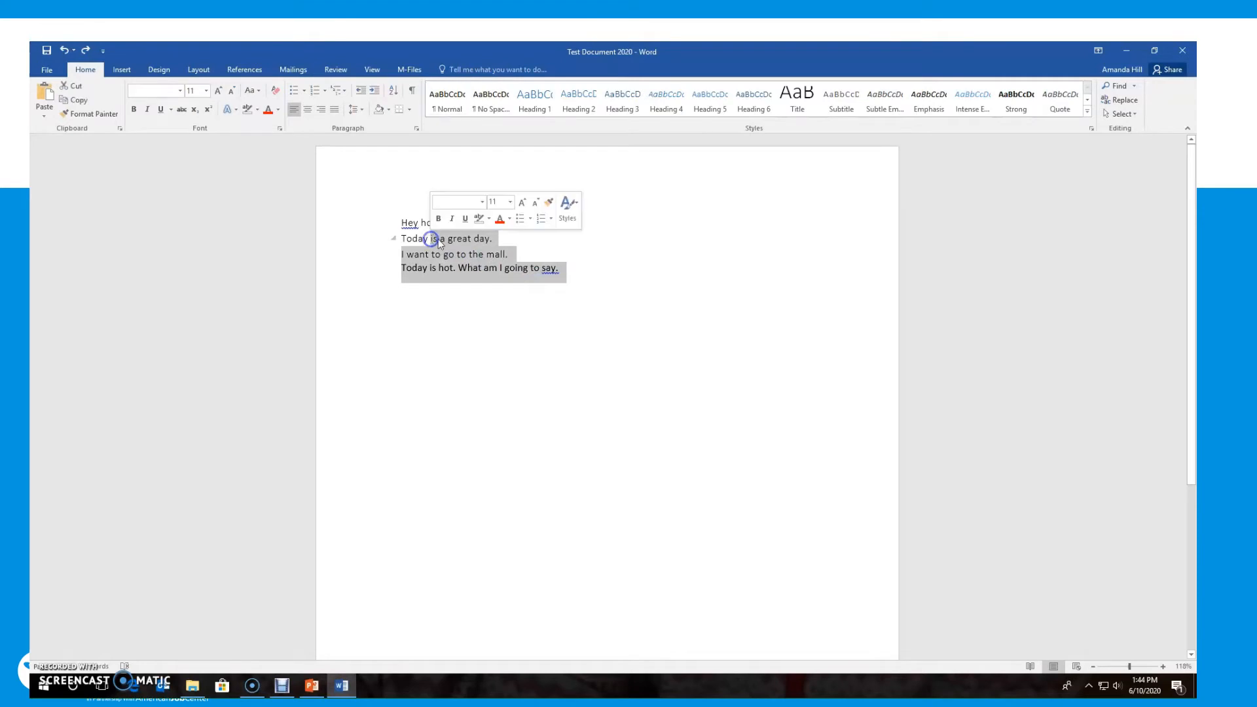
click(583, 269)
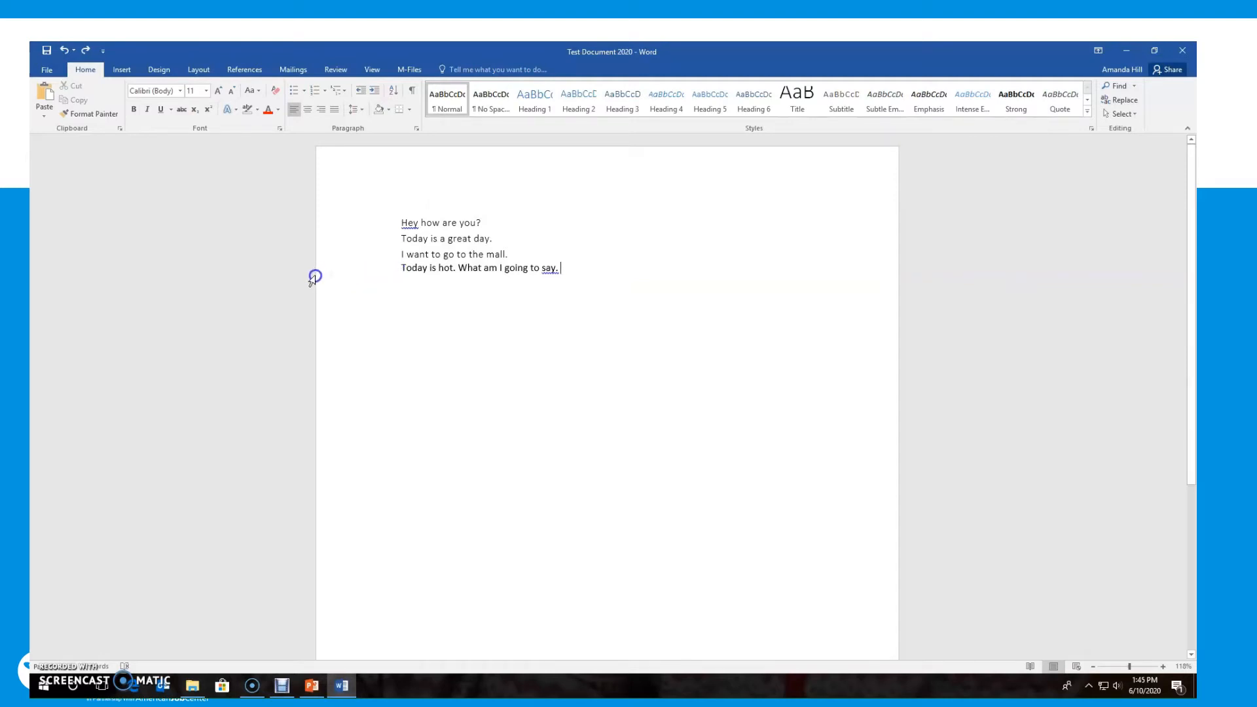
Select the whole last line, make it bold and give it a light blue theme font colour
click(363, 273)
click(354, 274)
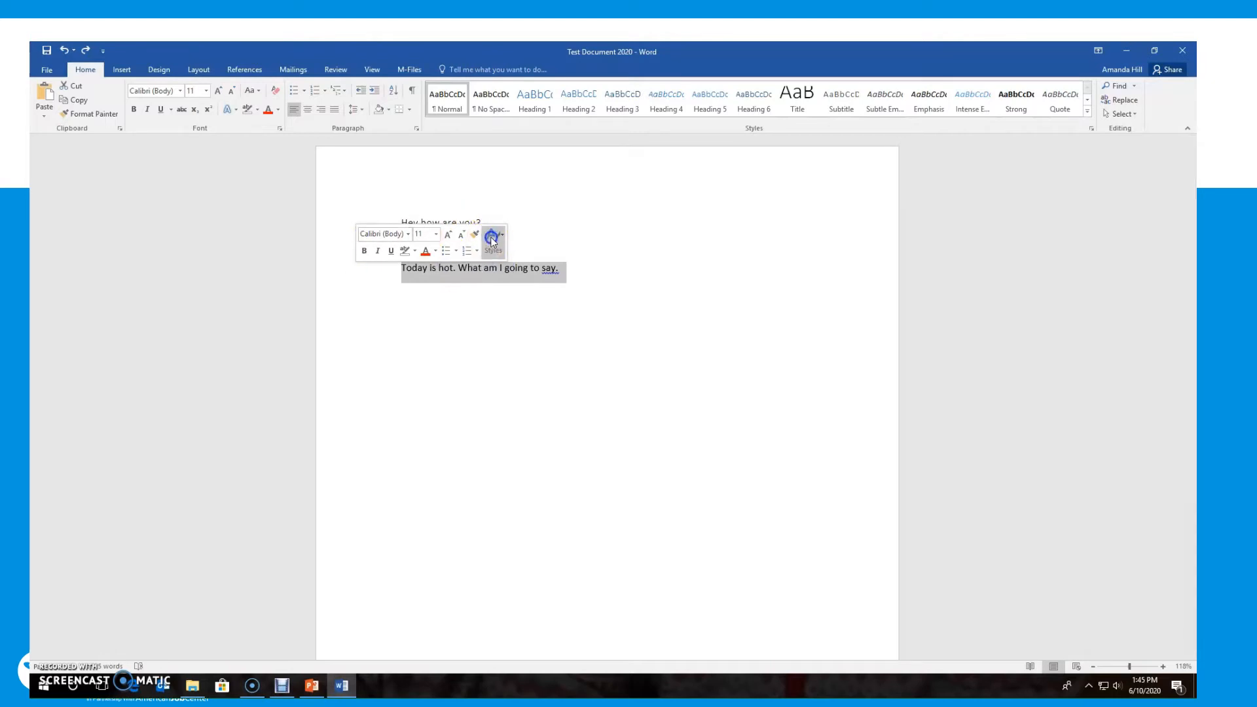
click(364, 251)
click(436, 251)
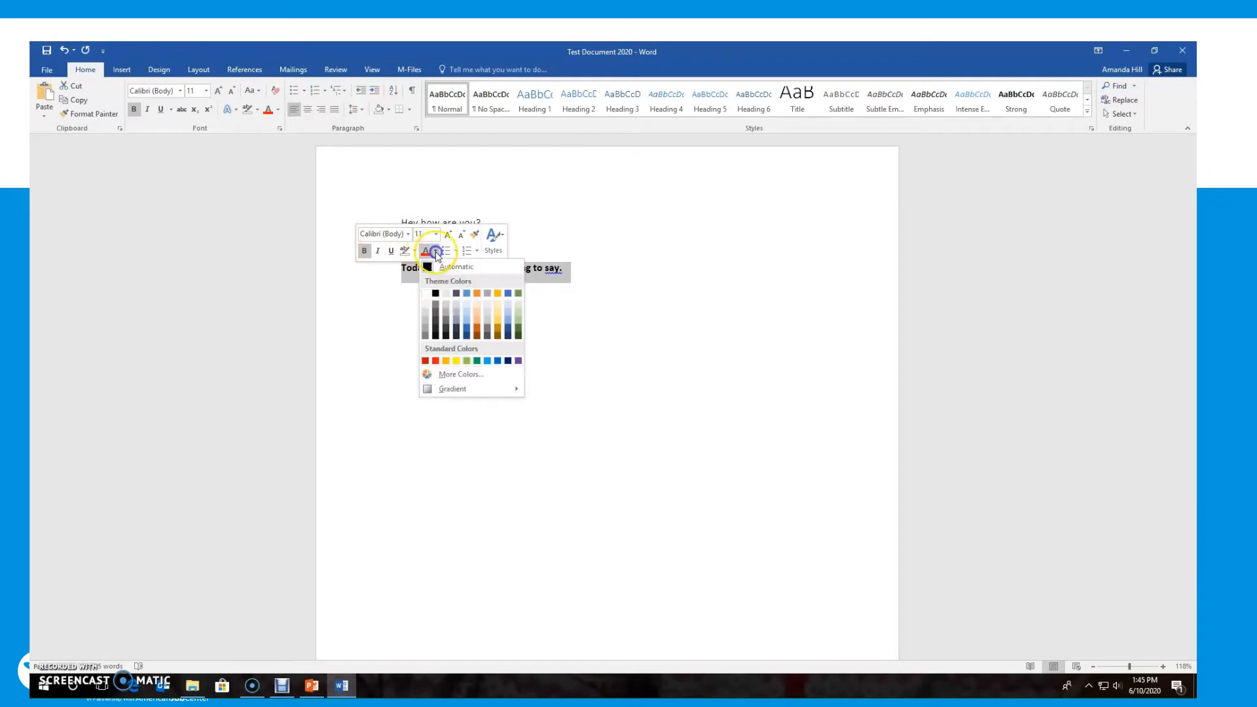
click(469, 312)
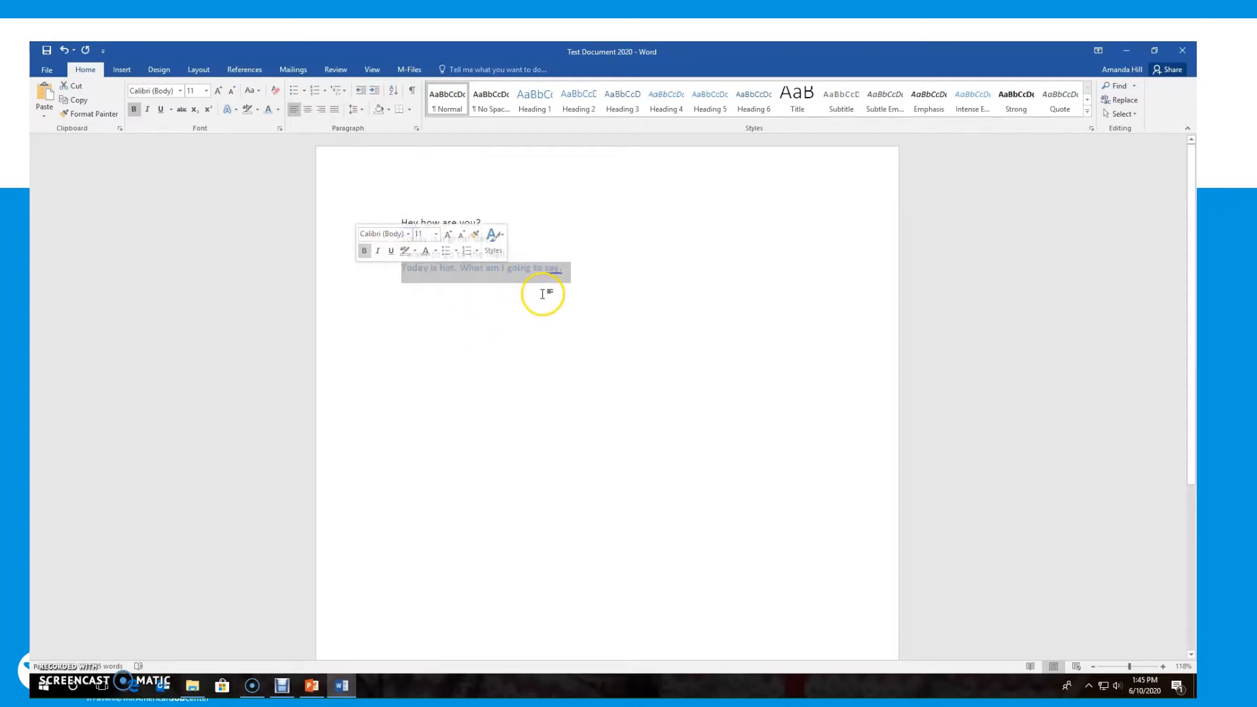
Remove the bold from the last line and set its font colour back to Automatic
click(364, 252)
click(435, 250)
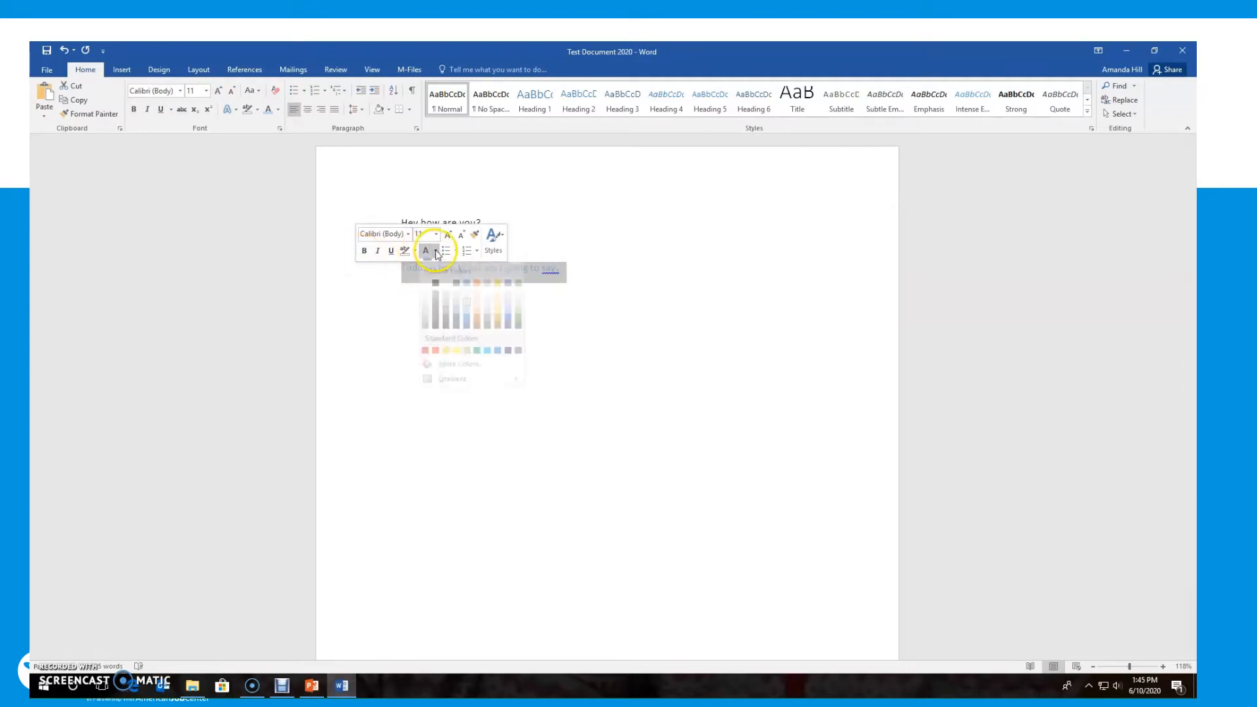
click(433, 266)
click(419, 302)
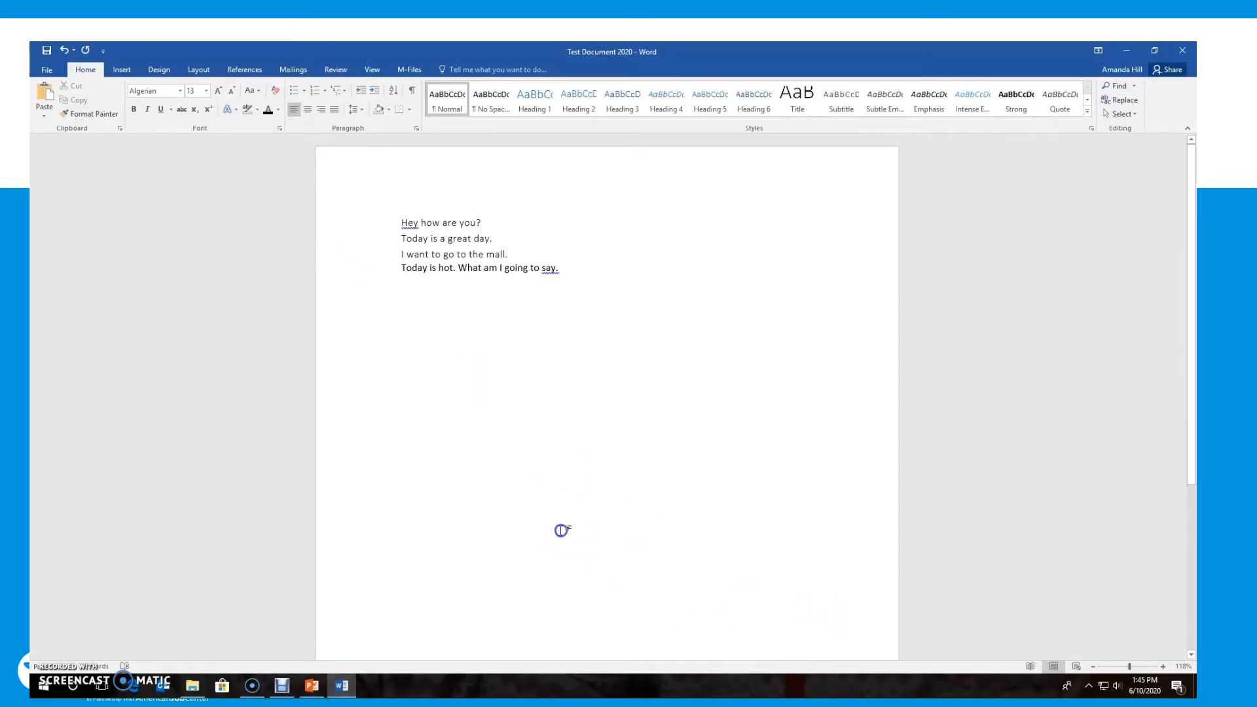
Select the entire document text and set its font to Arial Black
click(340, 267)
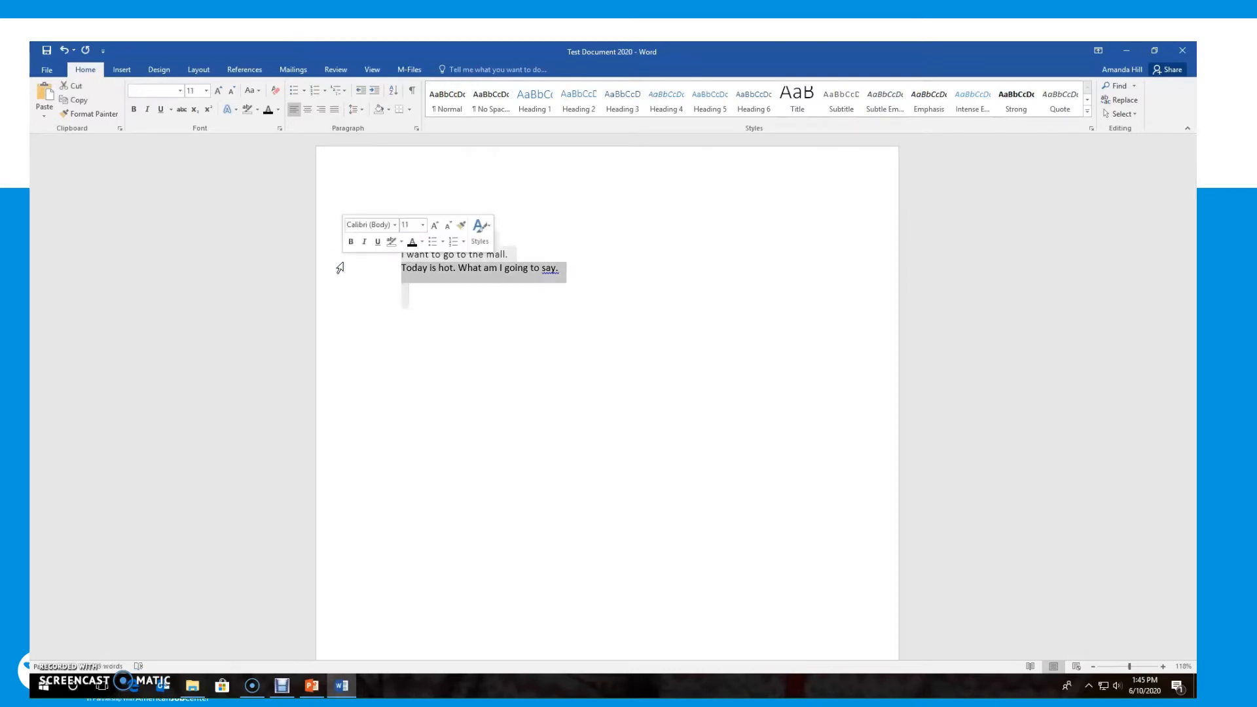
click(362, 275)
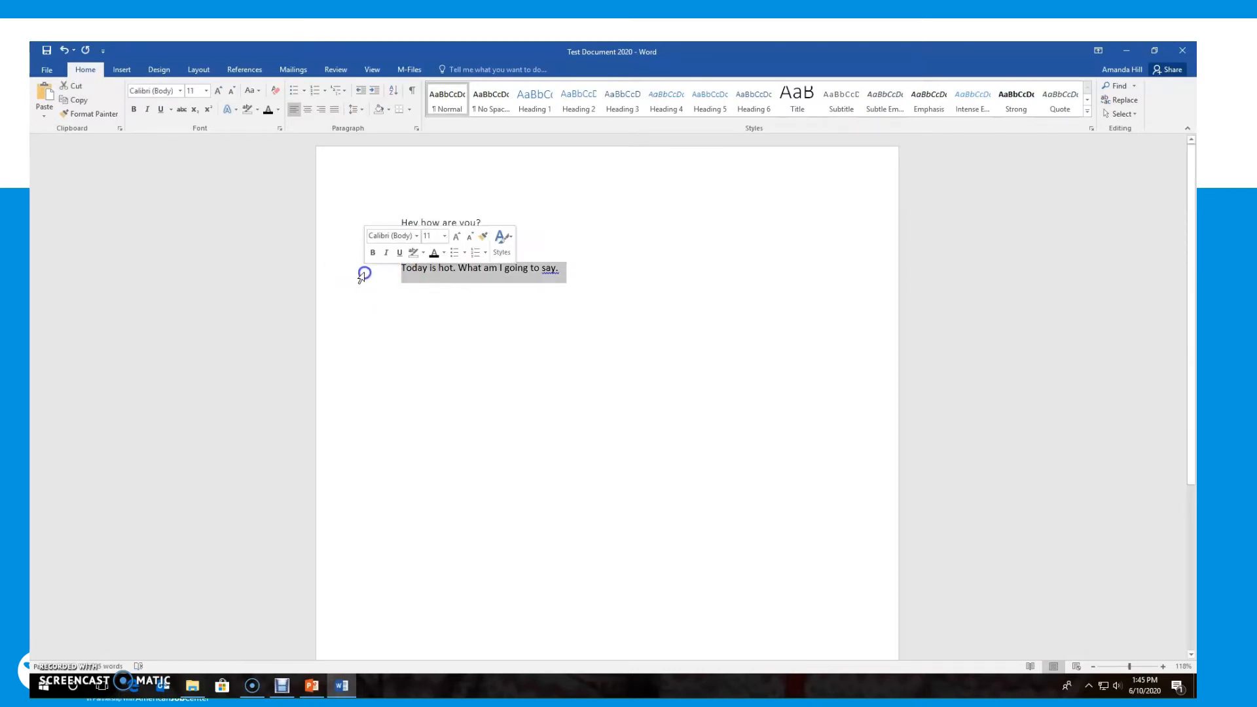
triple_click(363, 273)
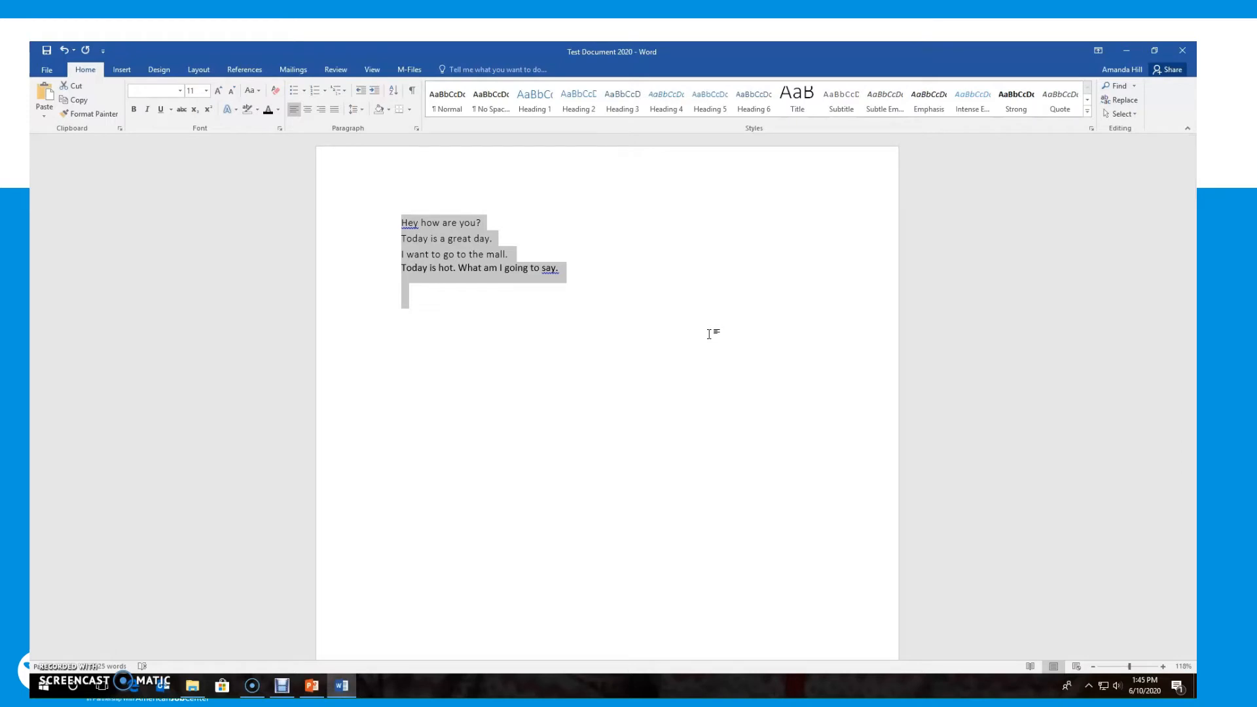
click(180, 91)
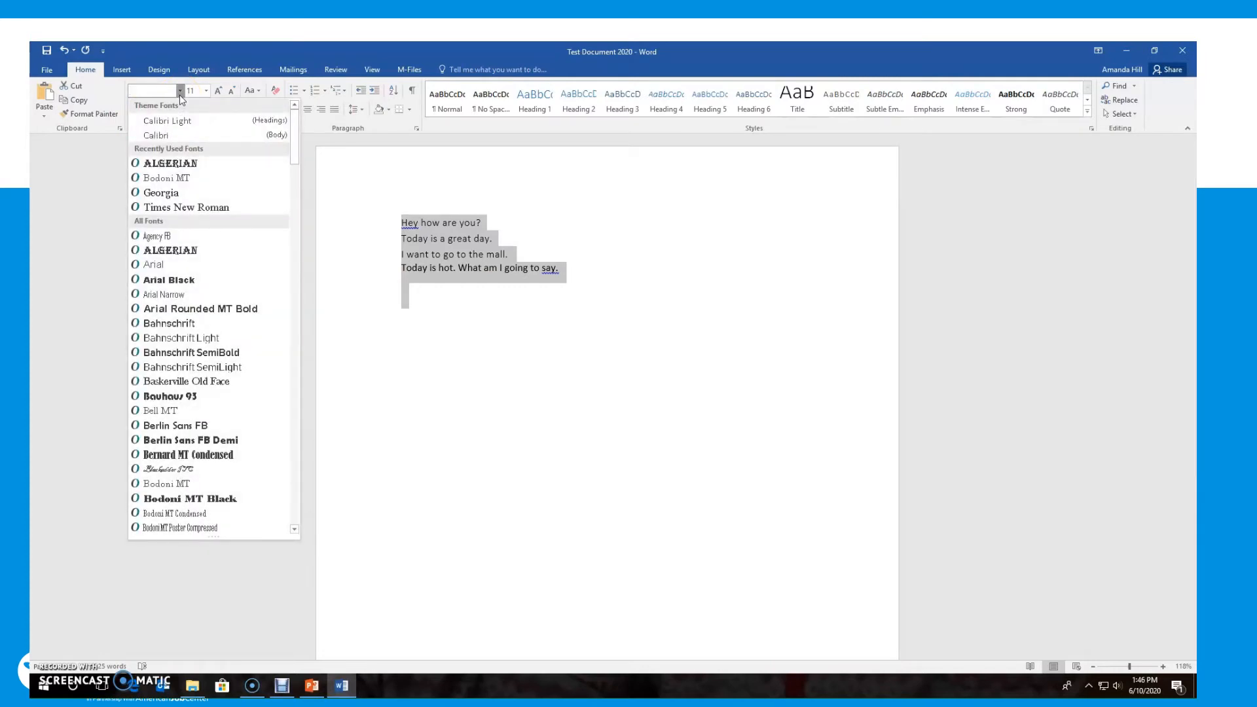
click(183, 137)
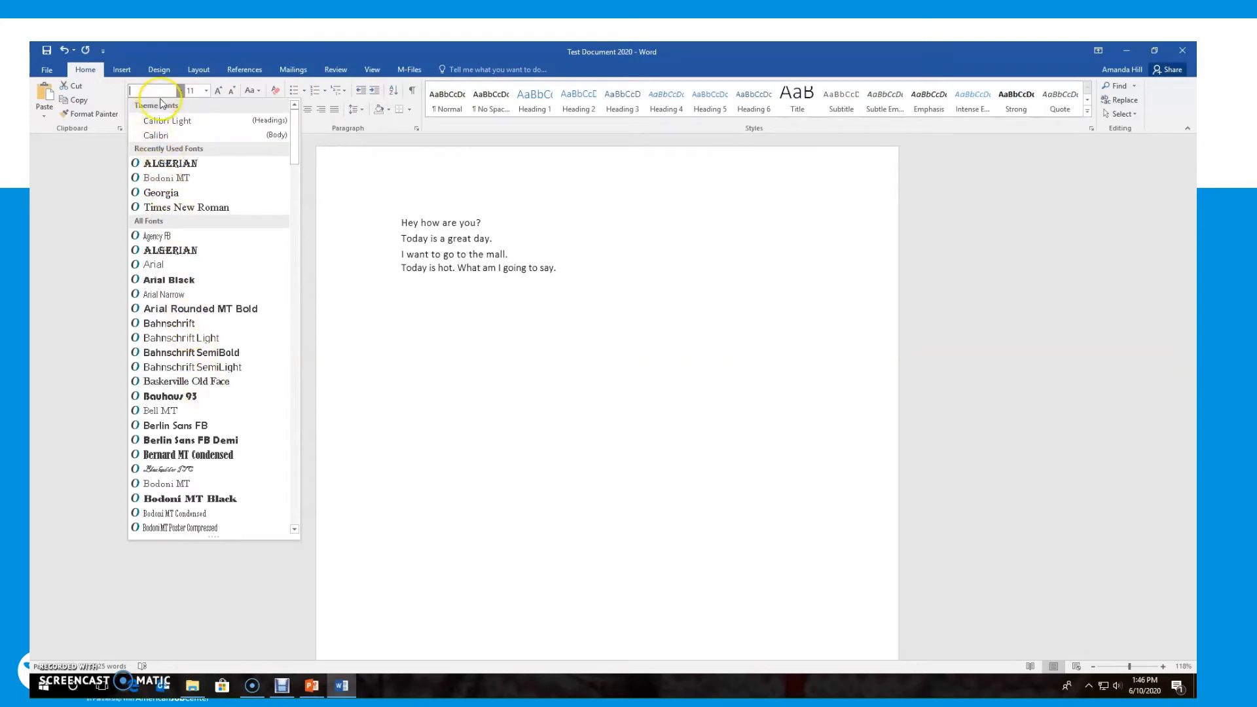
click(172, 281)
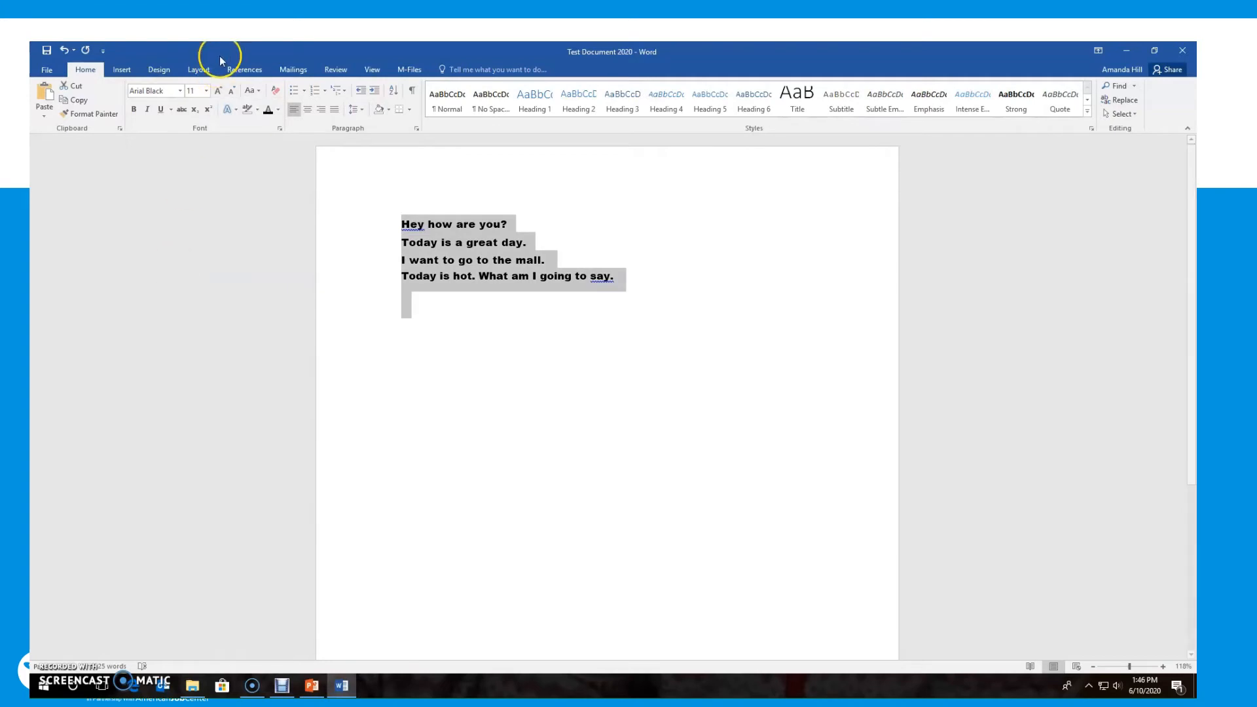
Set the font size of the entire selected text to 13 and clear the selection
click(206, 93)
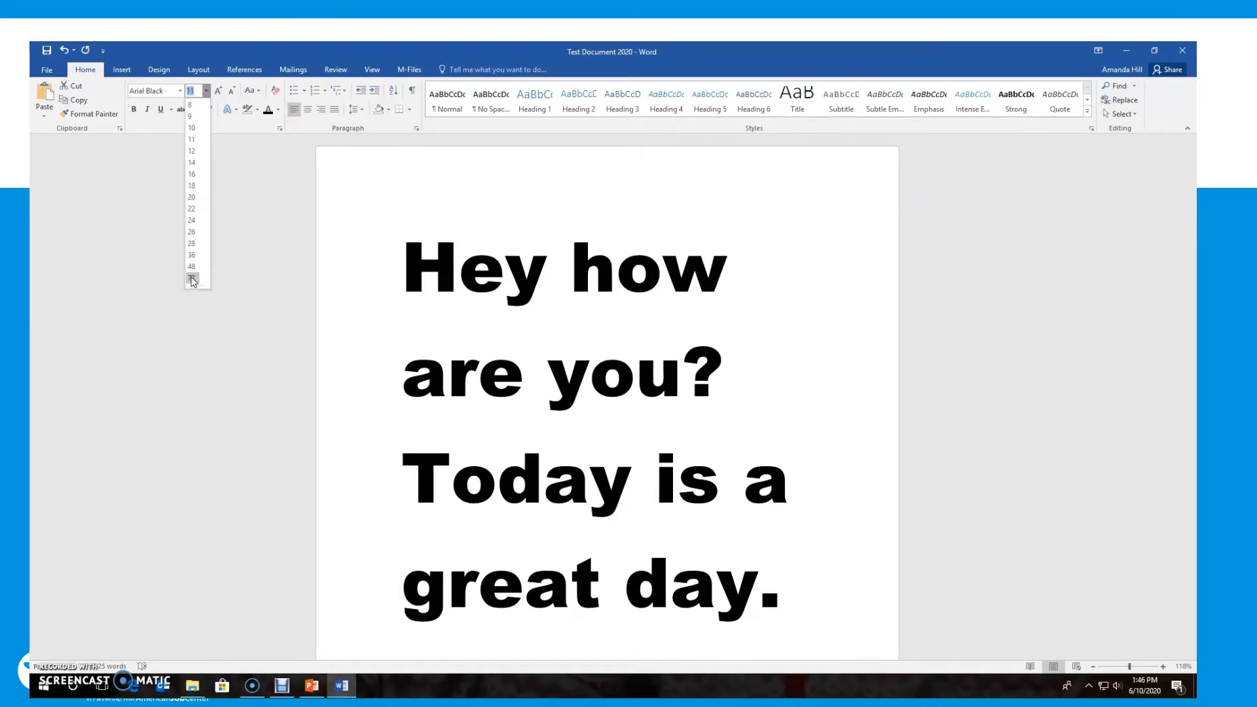
click(191, 91)
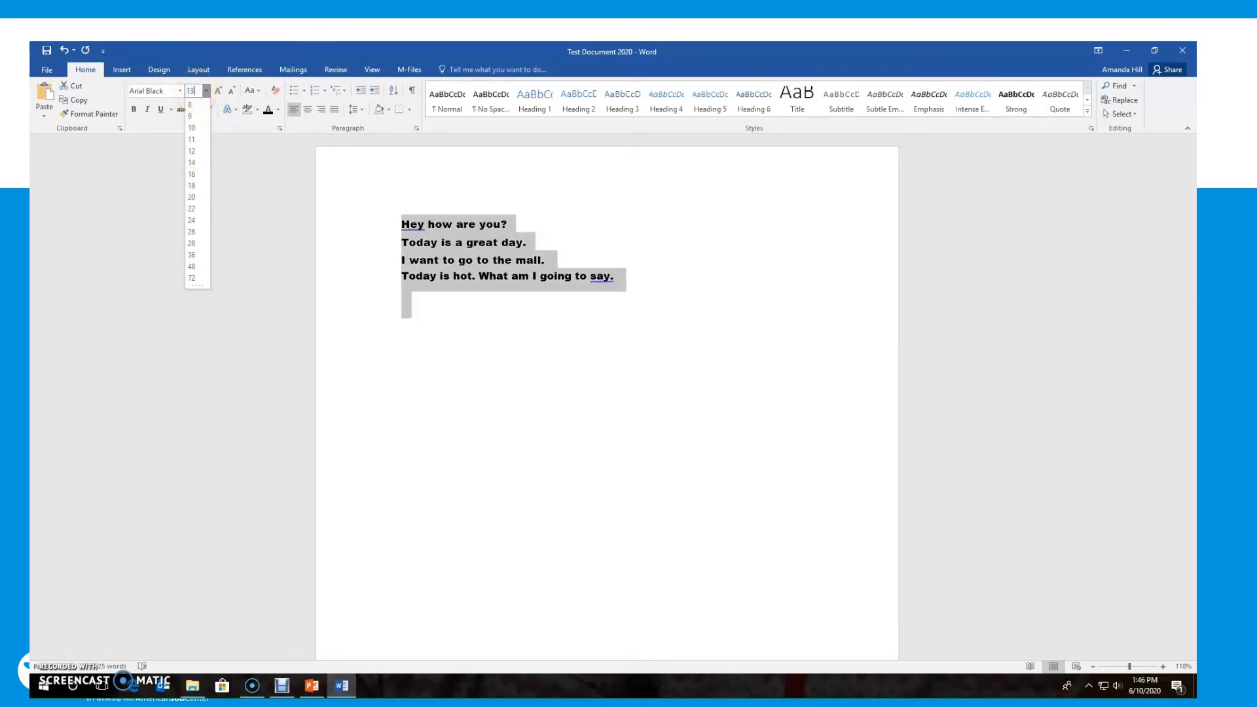
key(Return)
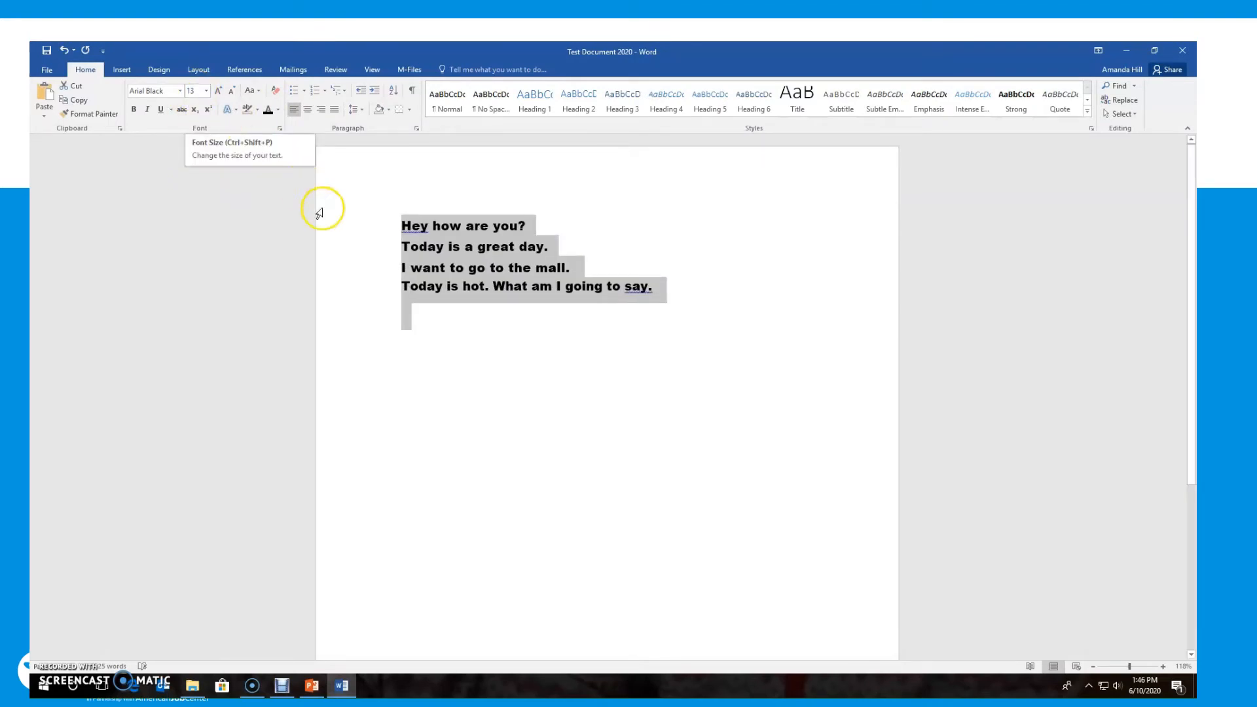
click(422, 268)
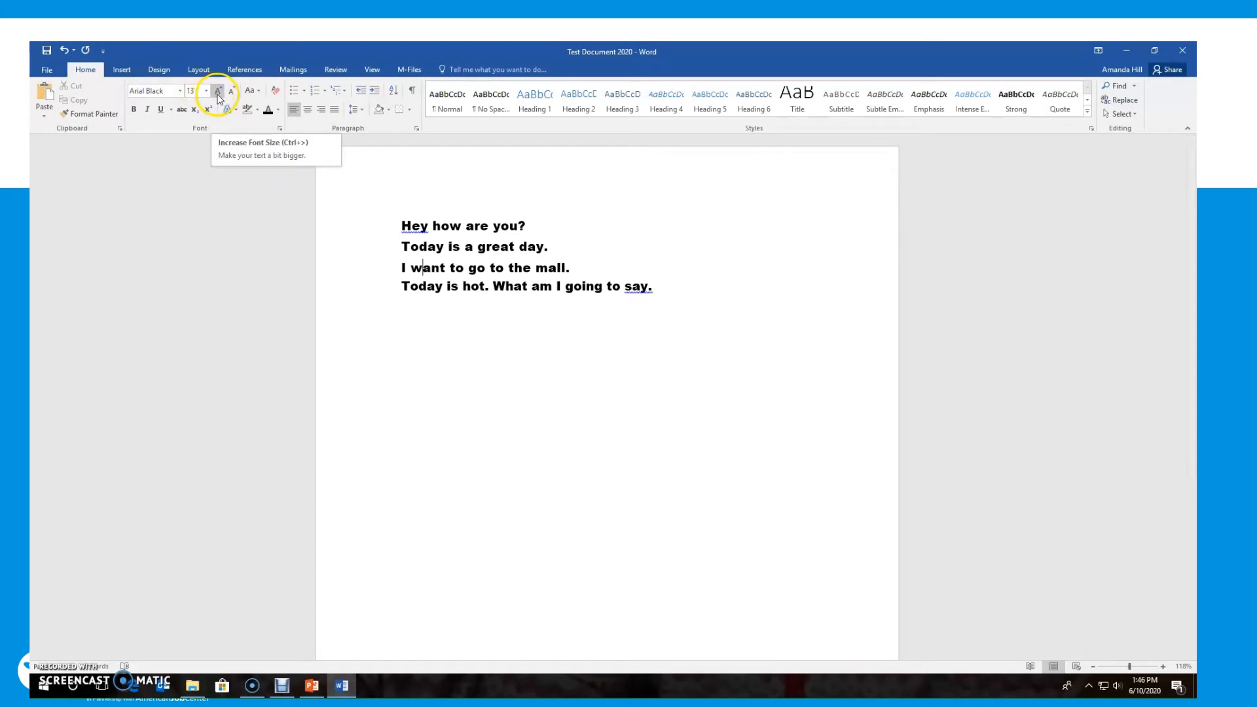
Select the four lines of text and grow their font size increment by increment up to 210
drag(674, 294, 377, 228)
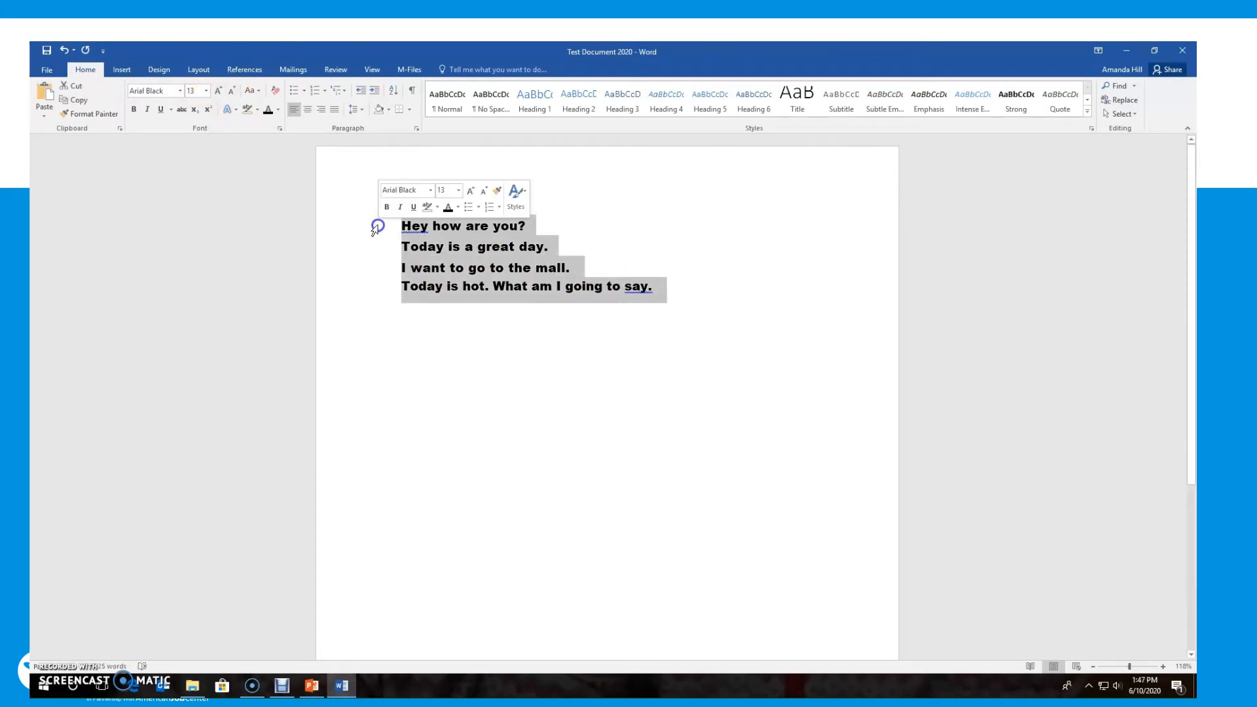
click(219, 92)
click(219, 92)
click(219, 91)
click(219, 91)
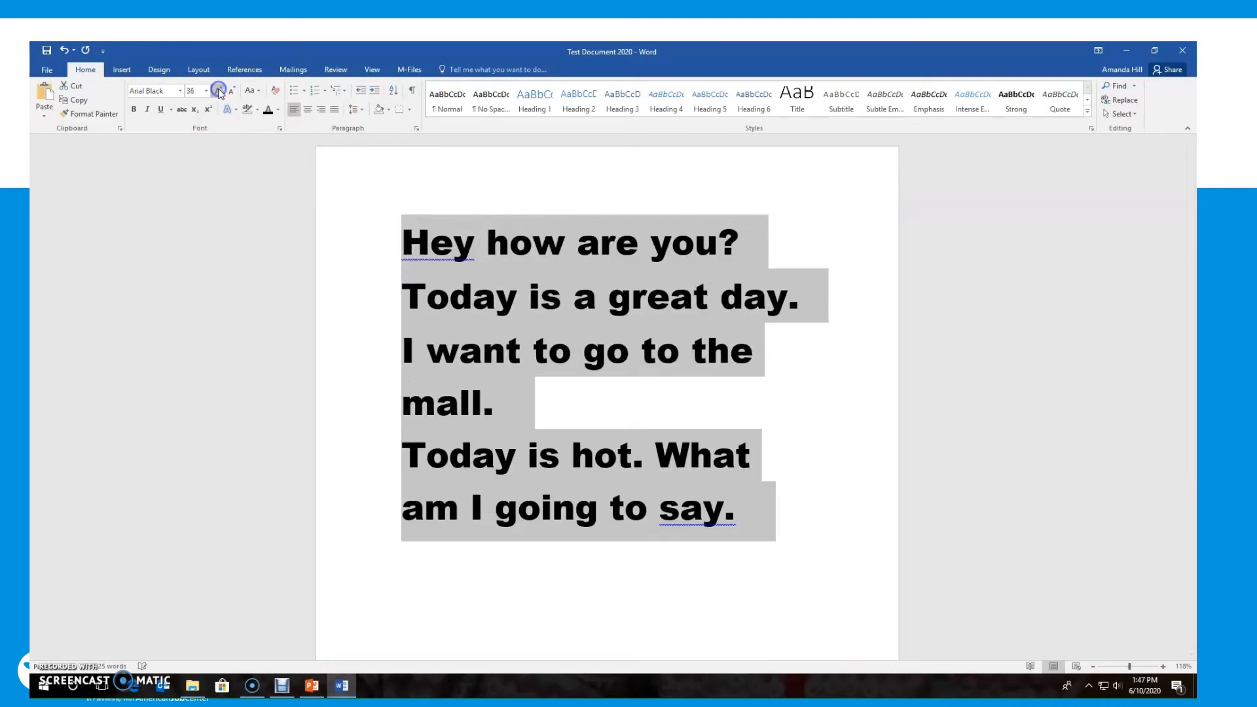
click(219, 91)
double_click(219, 91)
double_click(220, 92)
double_click(219, 92)
double_click(220, 92)
double_click(219, 92)
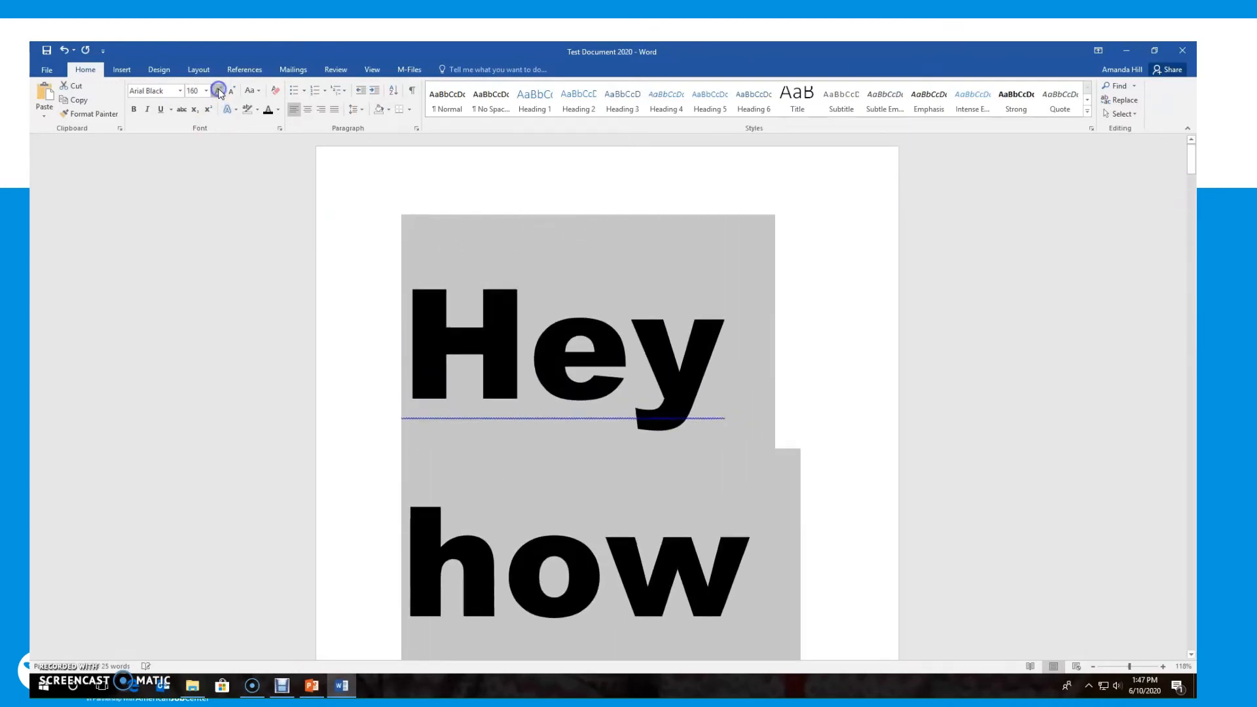
double_click(219, 92)
click(219, 92)
double_click(219, 91)
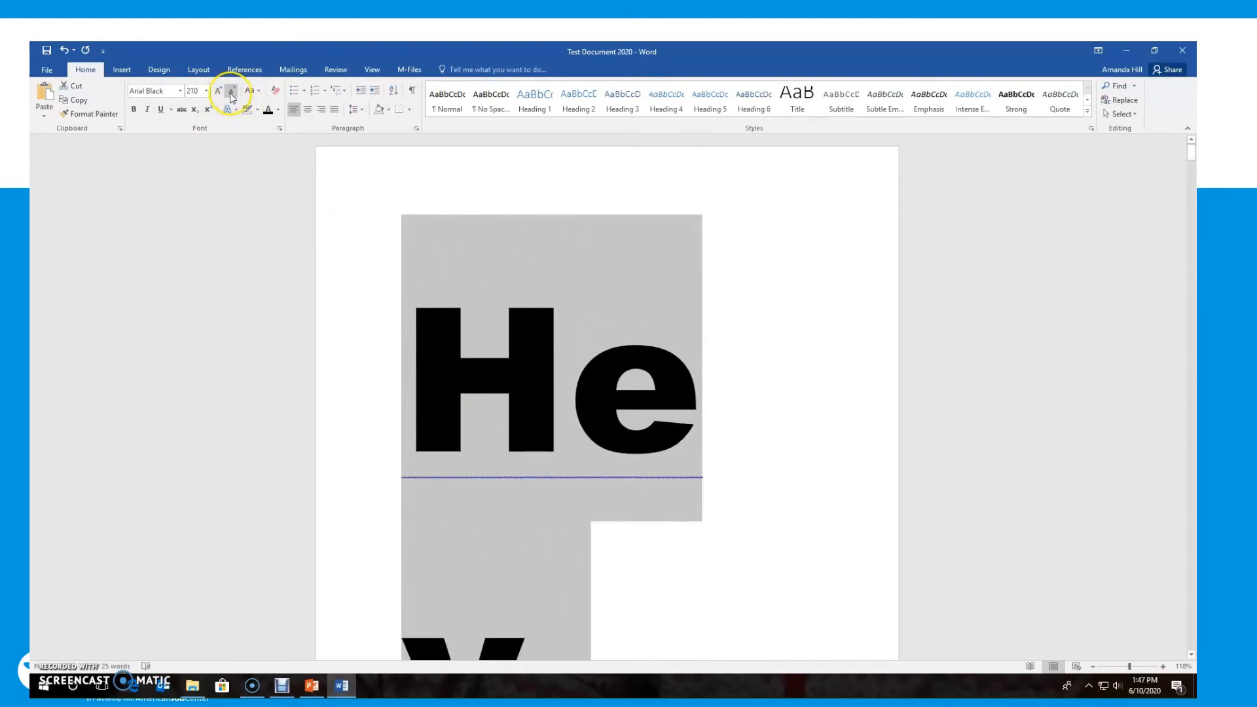
Shrink the font size of the four selected lines increment by increment down to 1
click(231, 91)
double_click(231, 91)
double_click(231, 92)
double_click(231, 92)
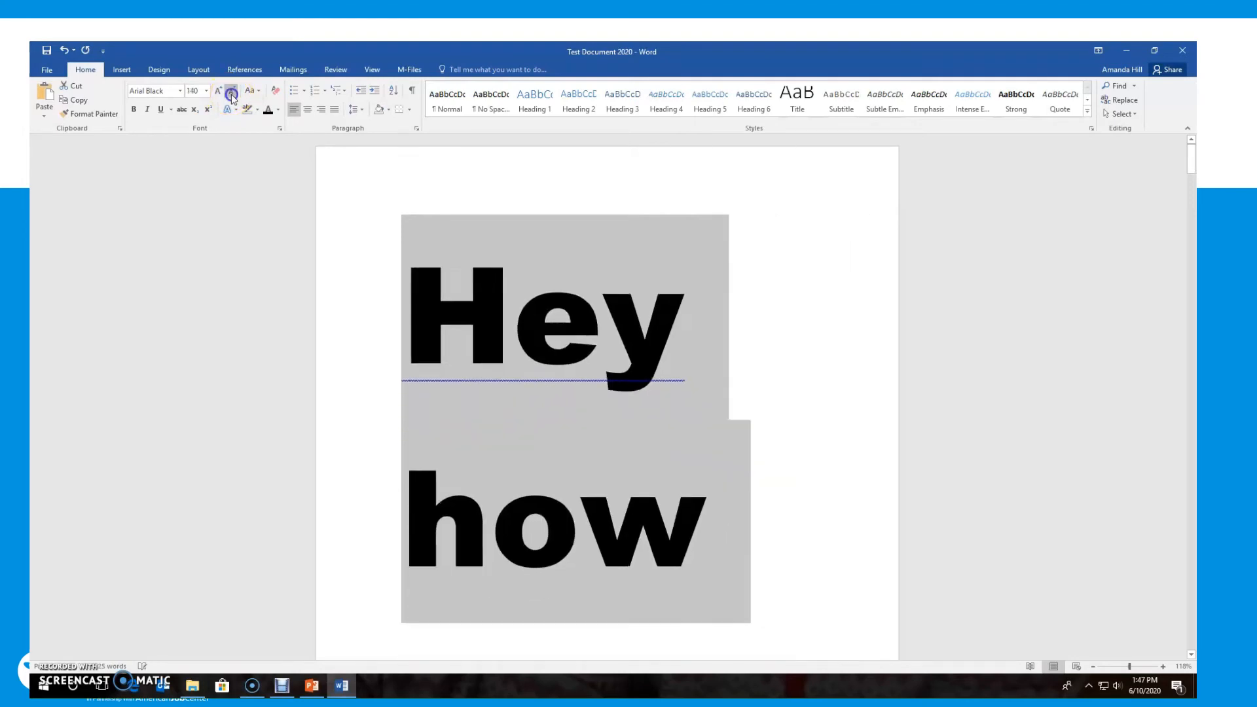
double_click(231, 92)
double_click(231, 92)
double_click(231, 91)
double_click(231, 91)
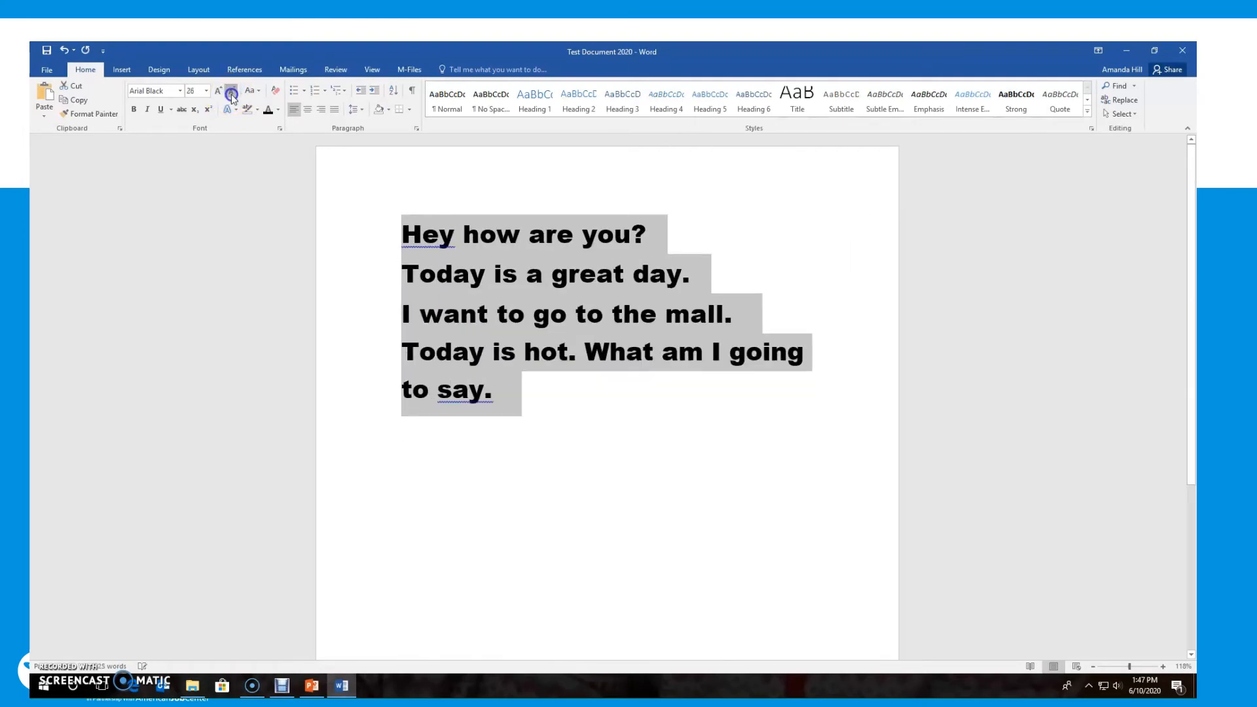
double_click(231, 92)
double_click(231, 93)
double_click(232, 92)
double_click(231, 92)
double_click(231, 92)
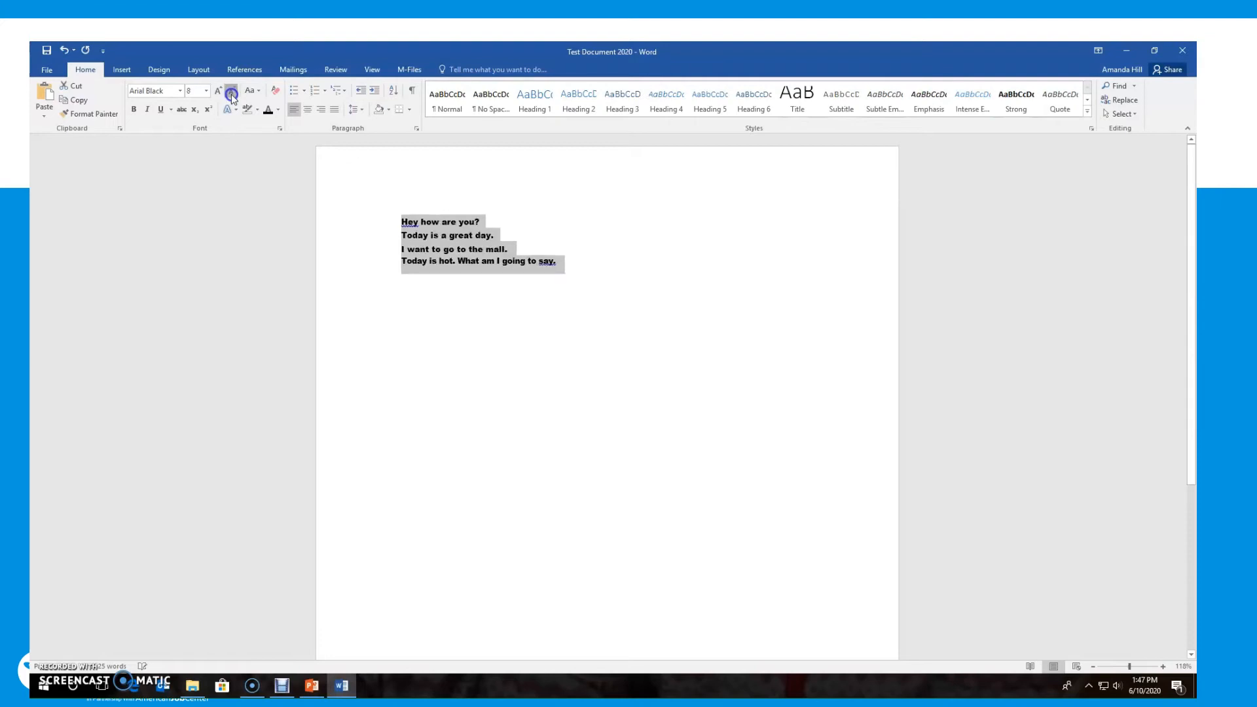
double_click(231, 92)
click(231, 92)
double_click(232, 92)
click(231, 93)
click(231, 92)
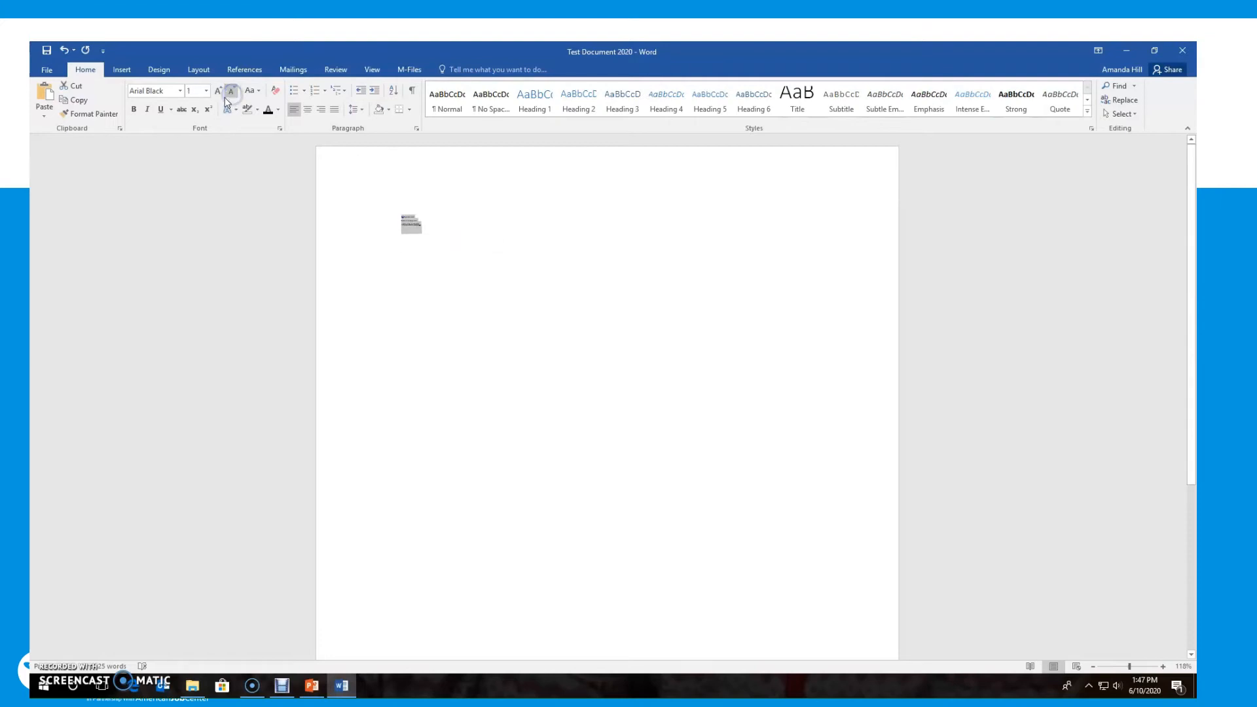
Grow the font size of the four selected lines increment by increment to 14
double_click(216, 92)
click(217, 92)
double_click(217, 92)
click(217, 92)
double_click(217, 91)
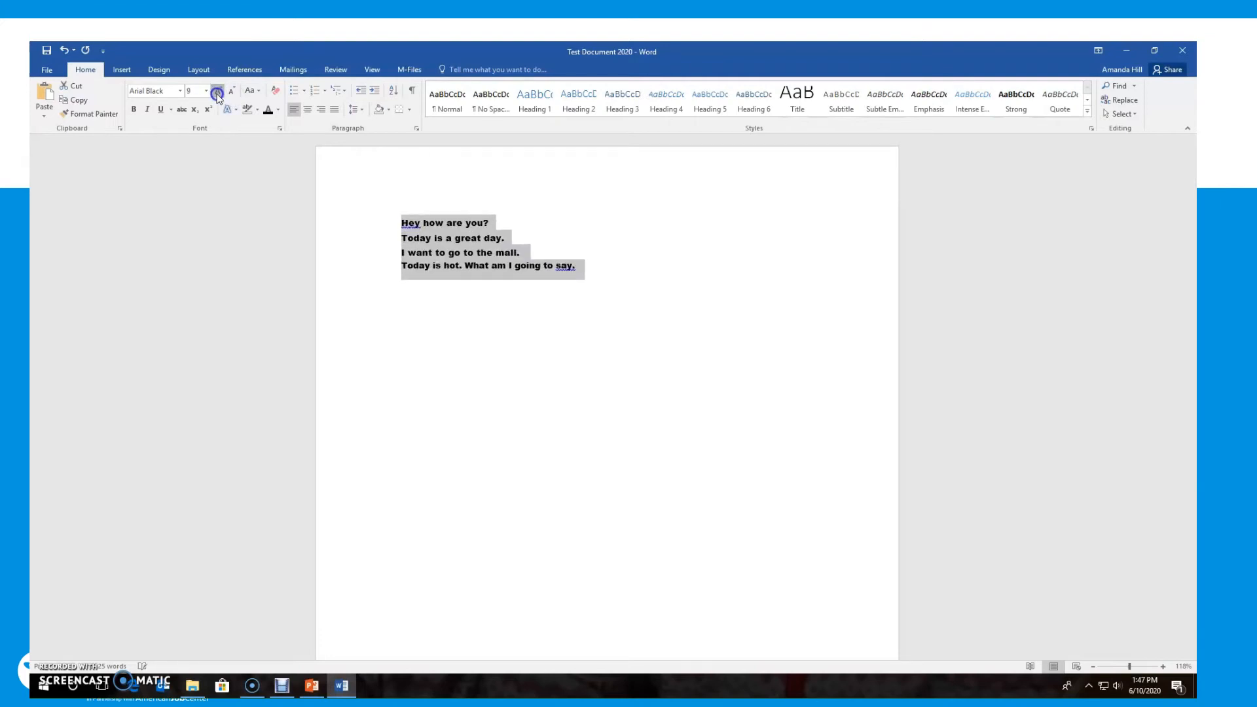
double_click(216, 94)
click(217, 94)
click(217, 94)
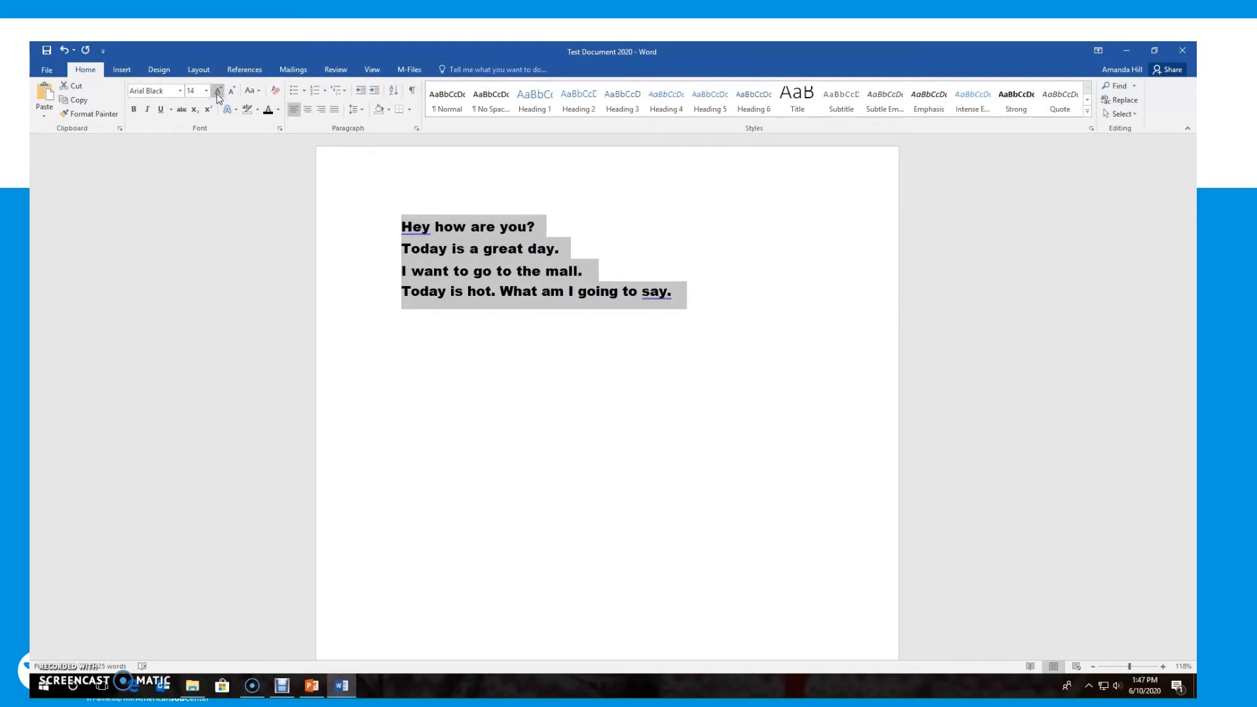
Capitalise the first letters of "great" and "day" in the second line
click(518, 248)
click(492, 250)
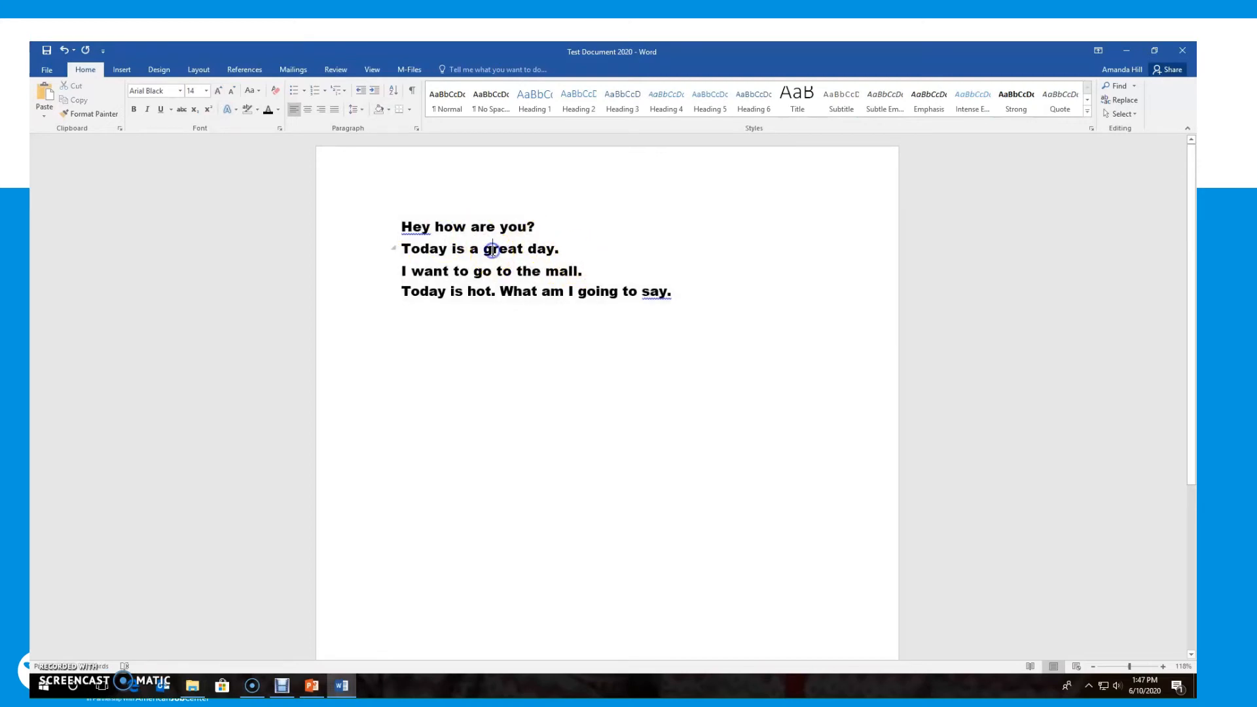
key(BackSpace)
text(G)
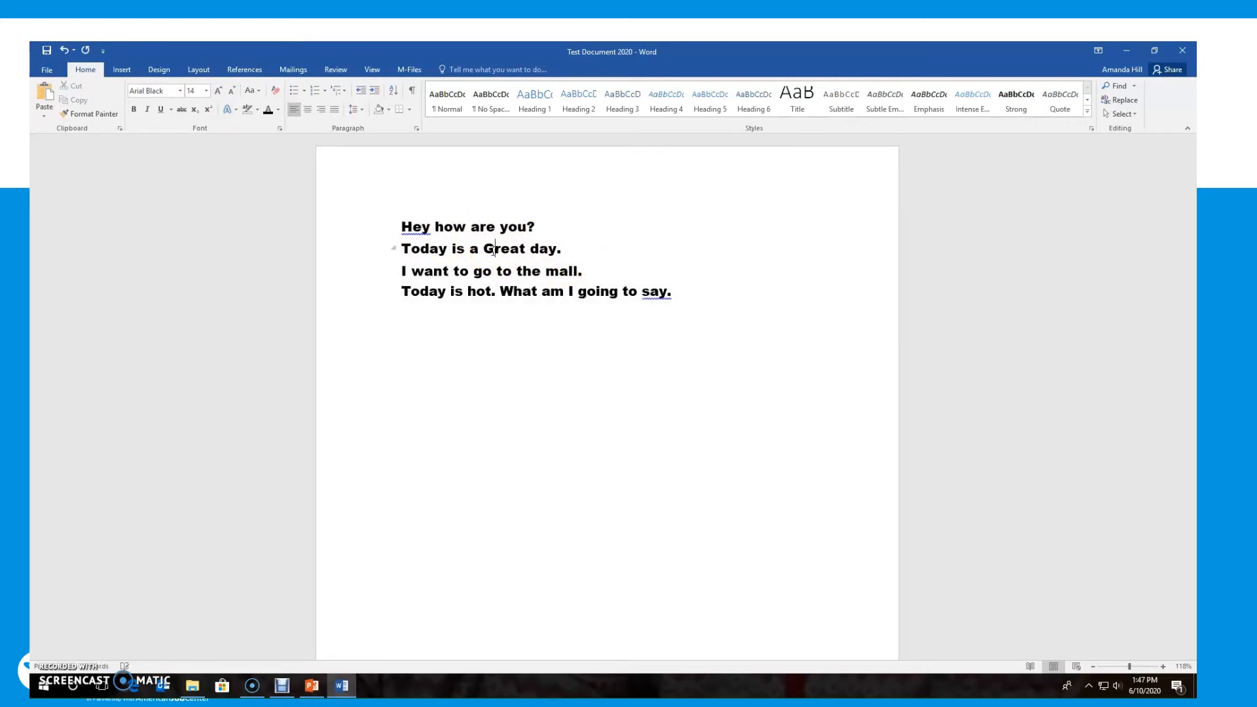
click(540, 250)
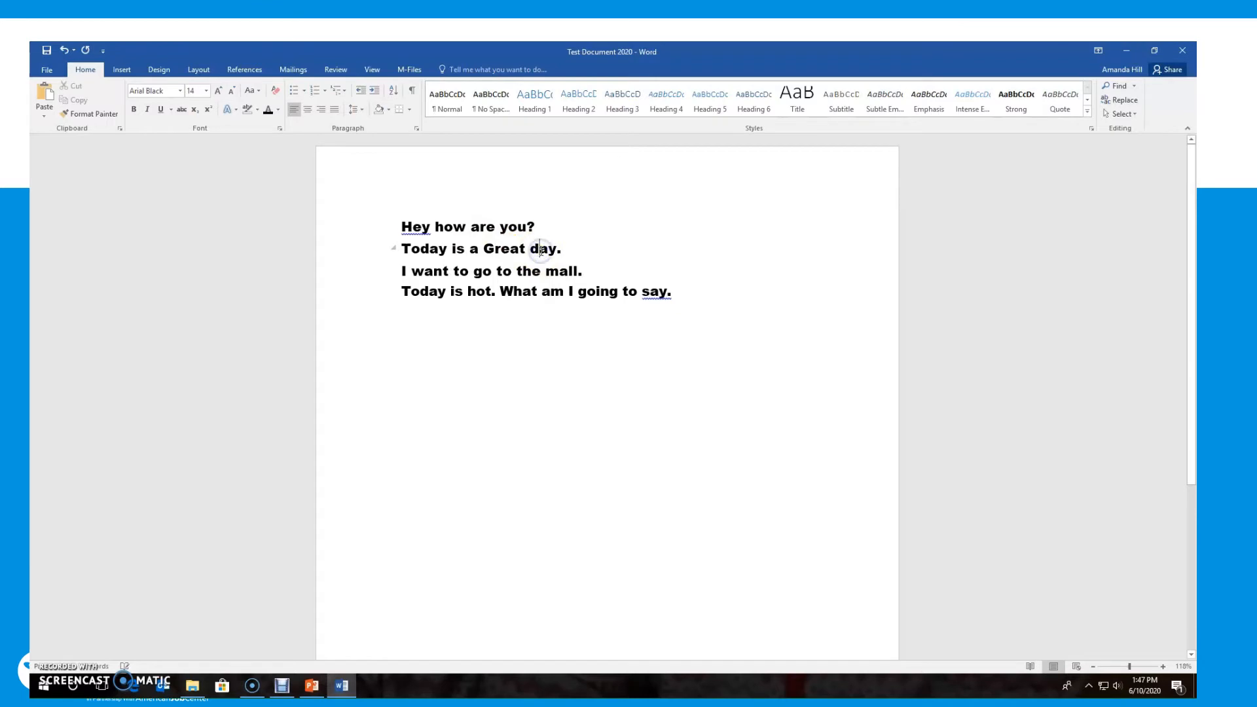
key(BackSpace)
text(D)
Select the four lines of text and try to change their capitalisation to Sentence case
drag(674, 293, 369, 209)
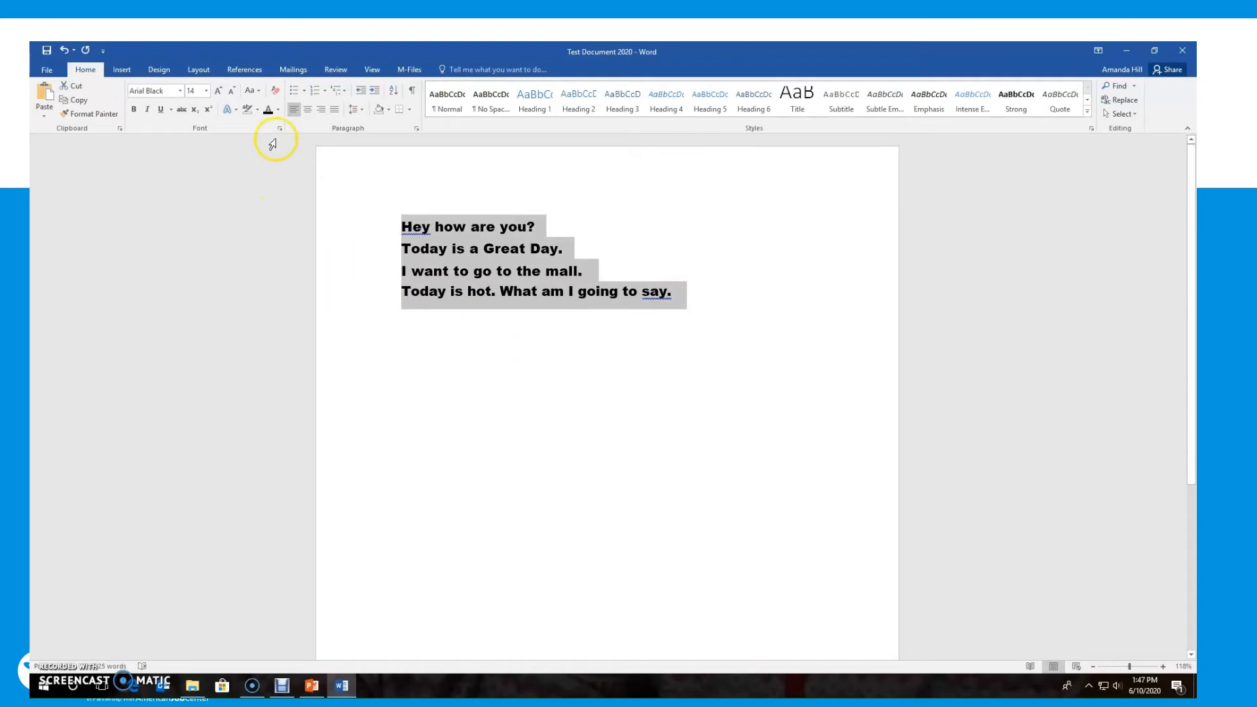
click(259, 92)
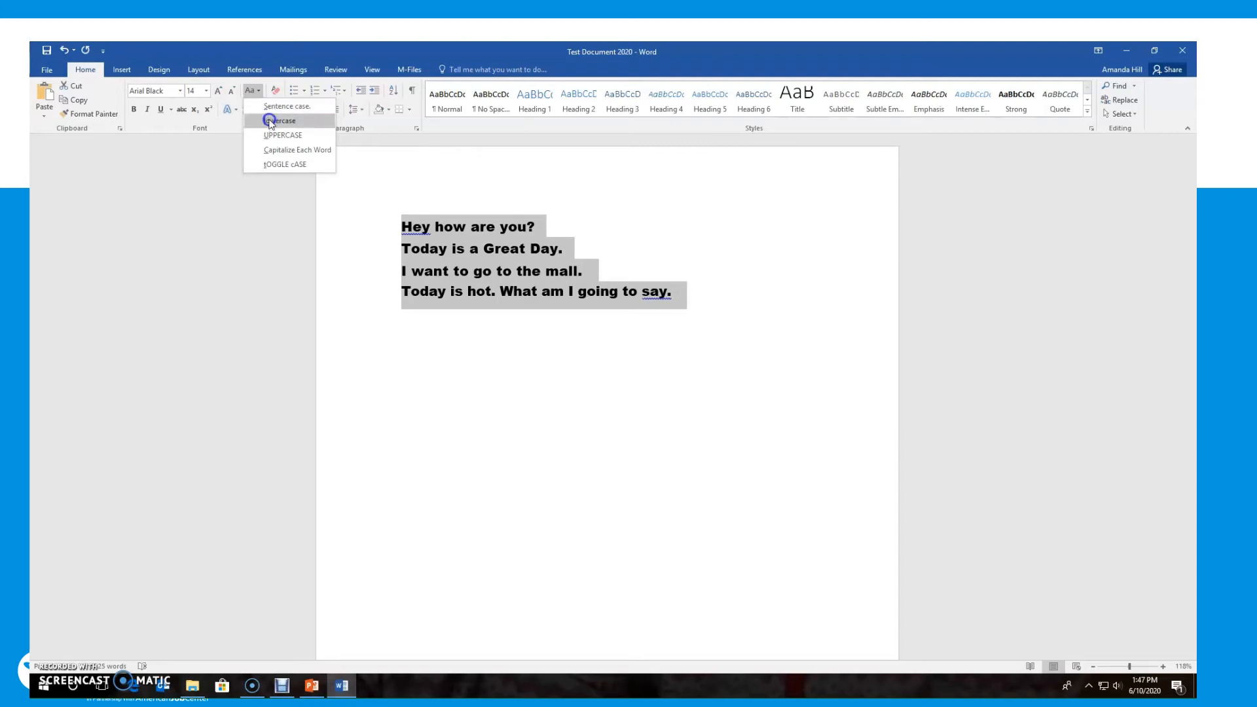
click(268, 108)
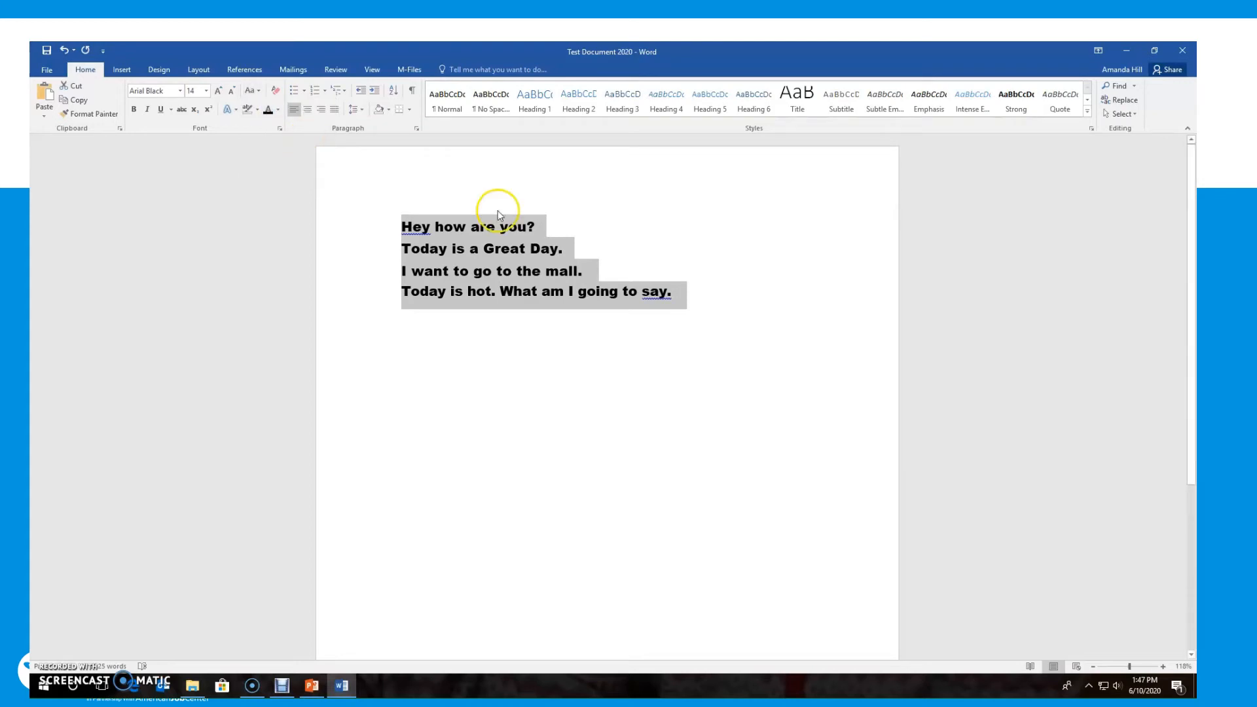
click(687, 288)
drag(690, 302, 314, 222)
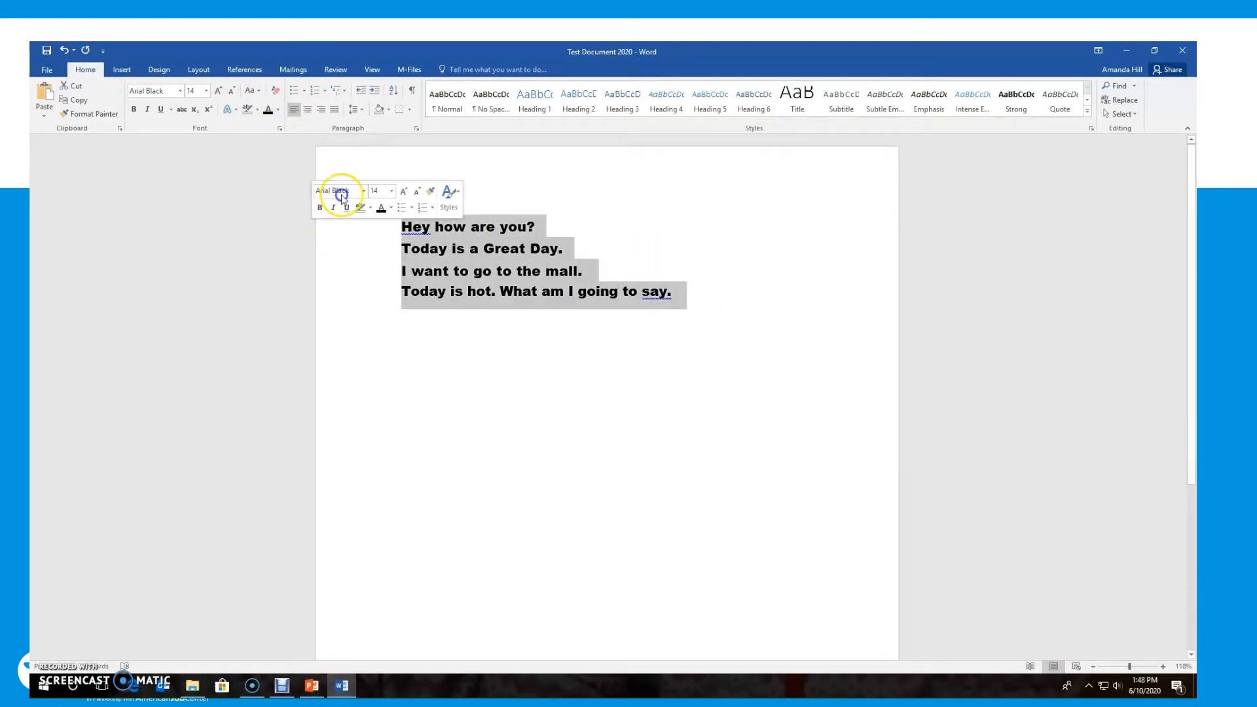
click(254, 96)
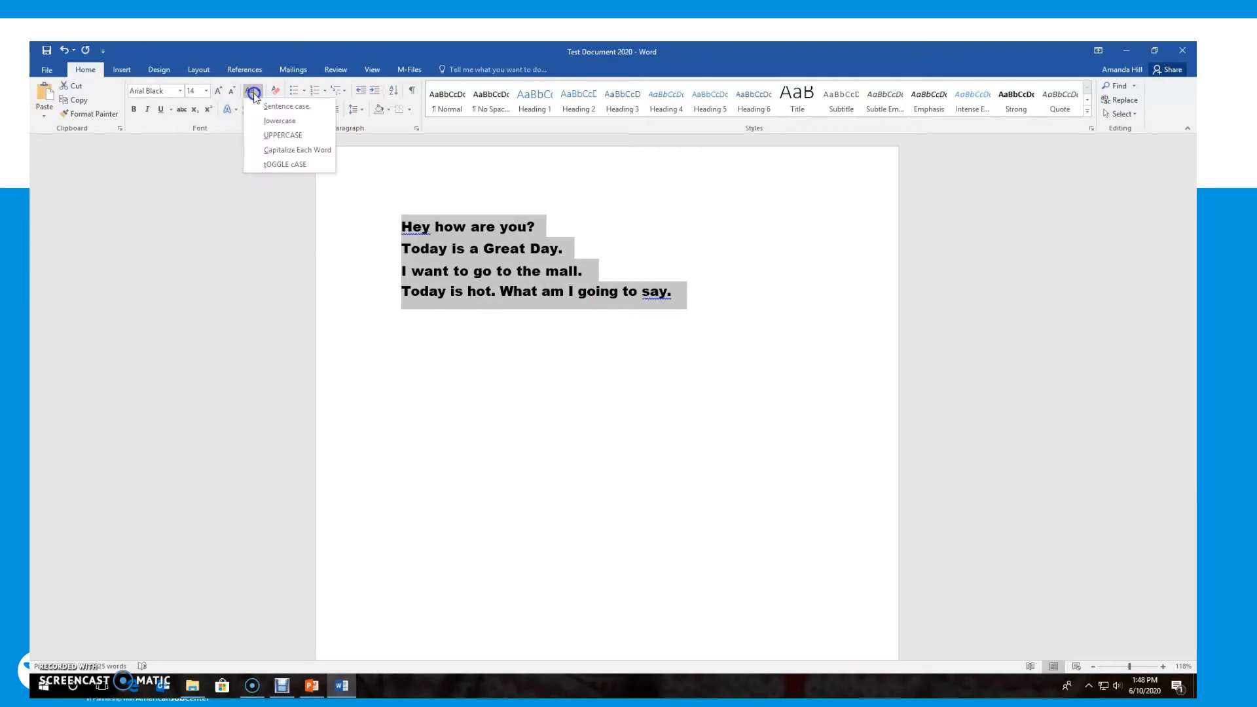
click(259, 107)
Change the four selected lines to lowercase, followed by Sentence case
click(253, 91)
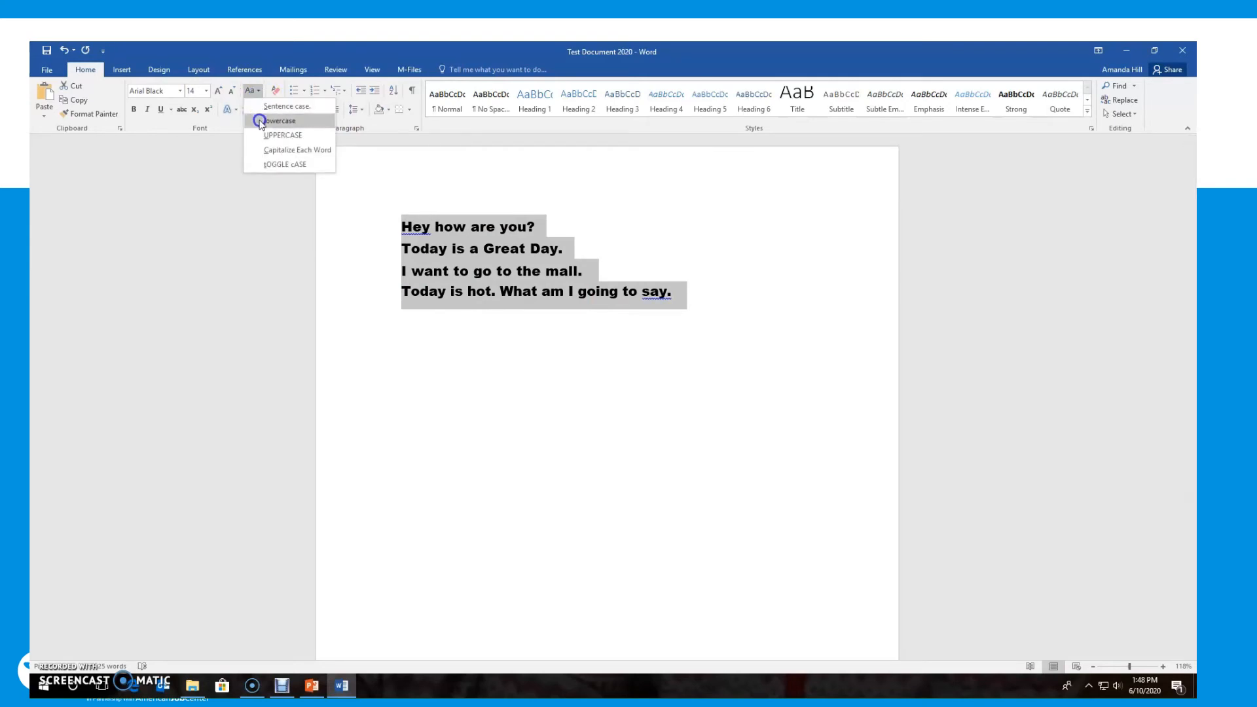
click(260, 121)
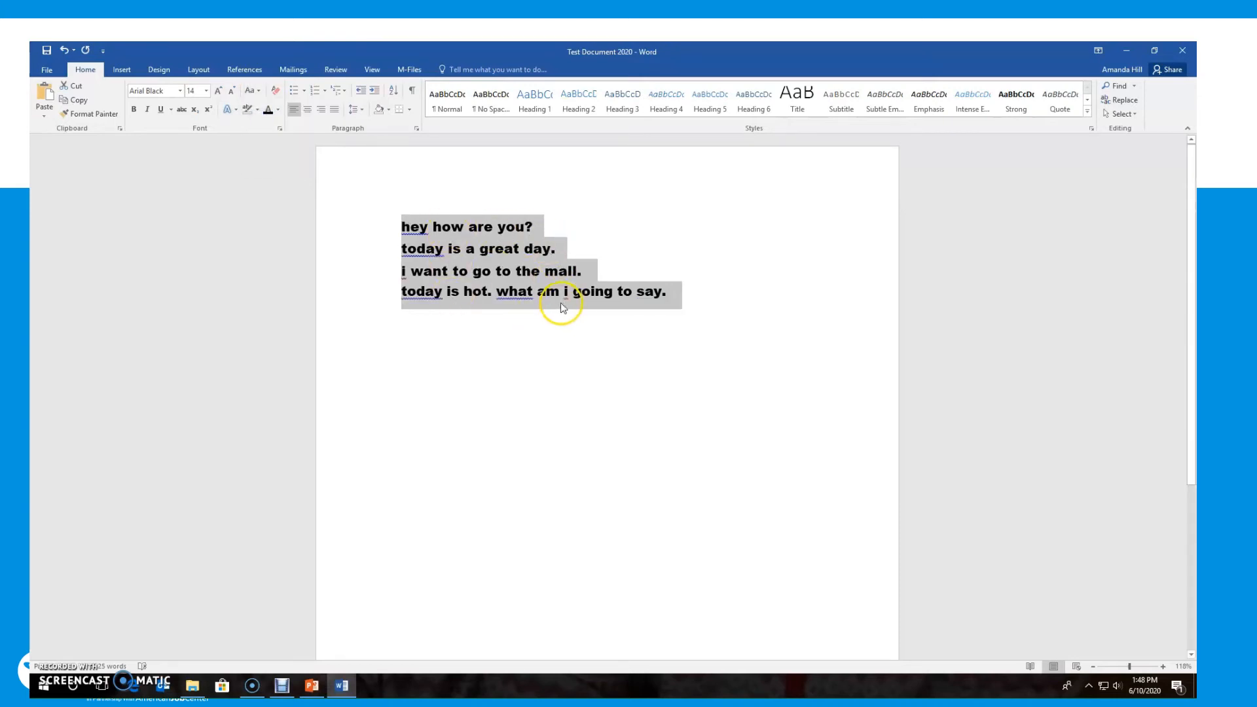
click(254, 90)
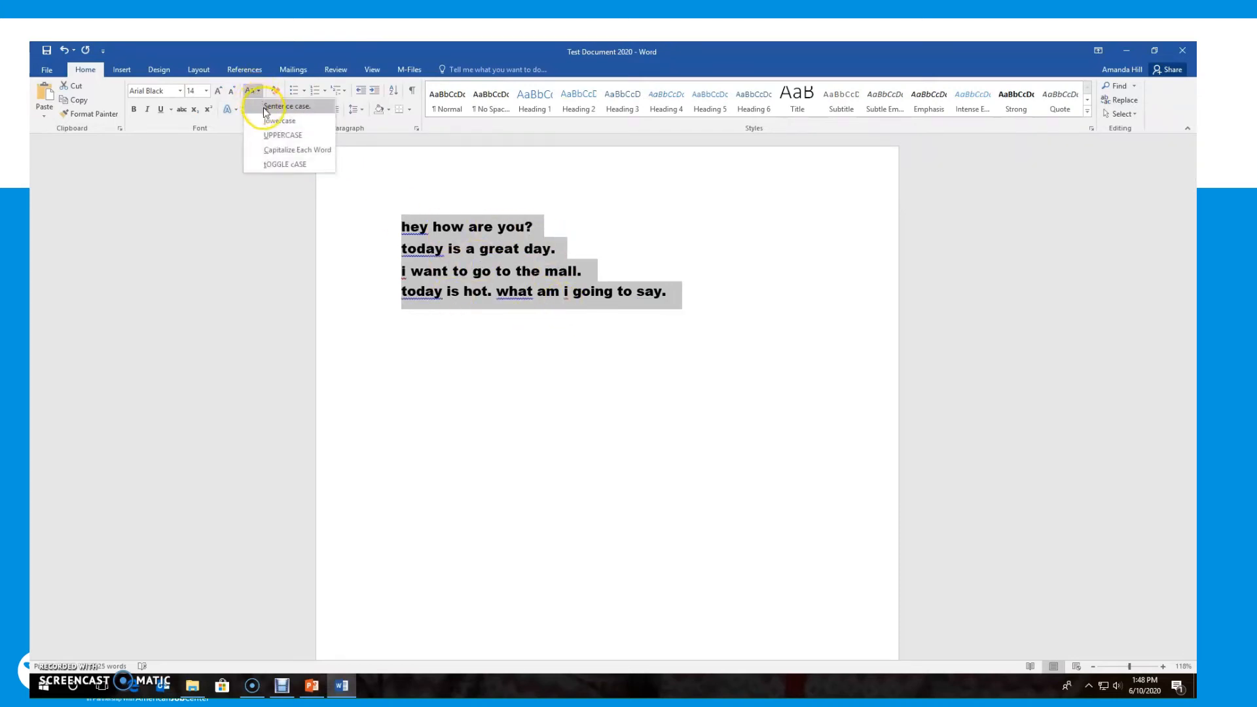
click(265, 113)
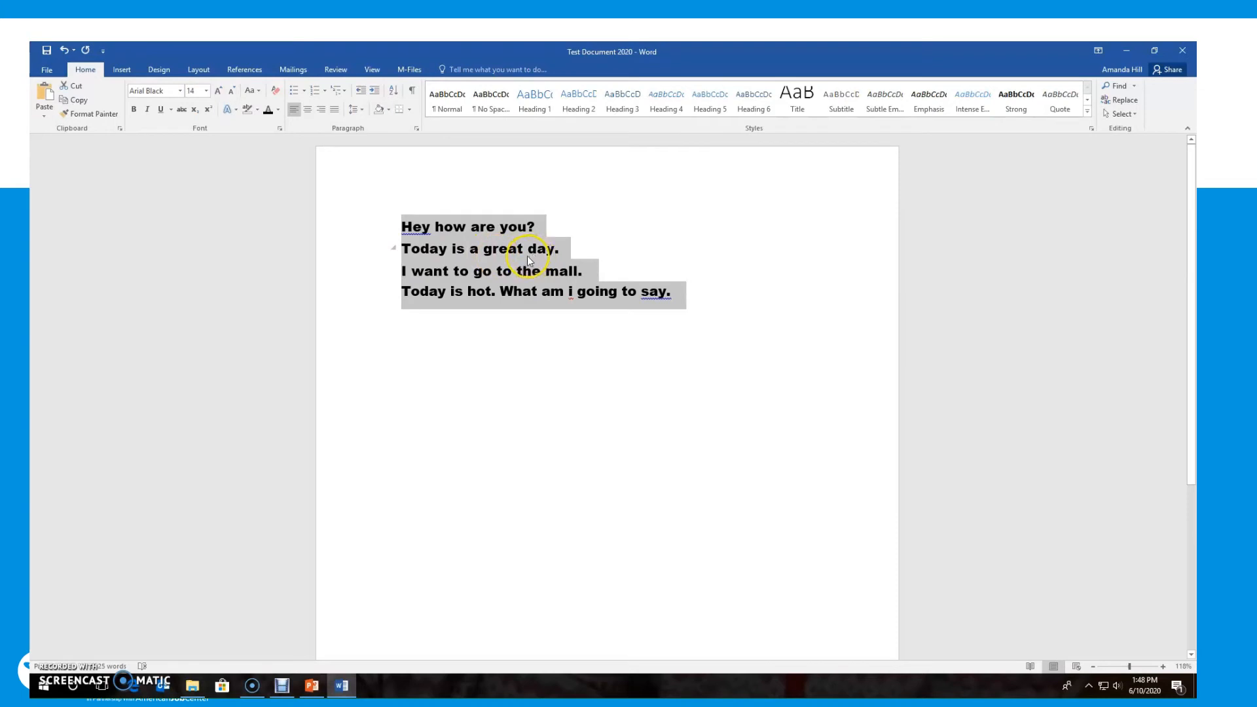
Change the four selected lines to UPPERCASE, followed by Capitalize Each Word
click(256, 91)
click(281, 136)
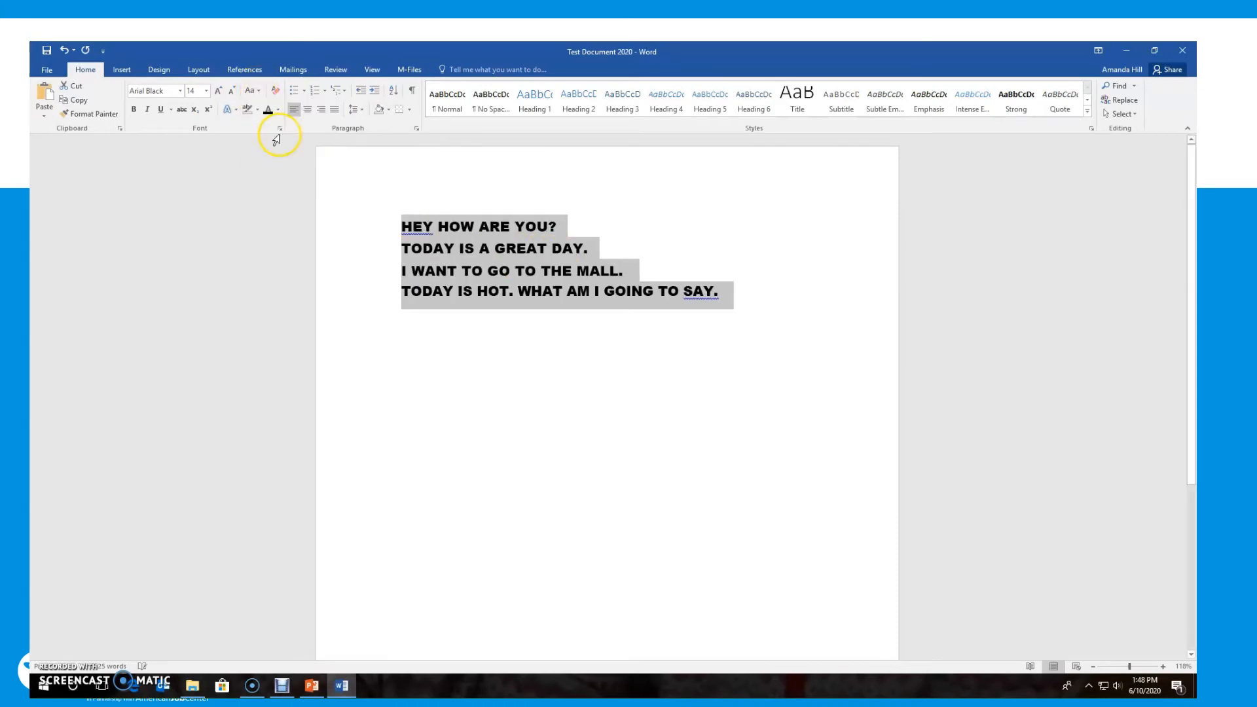
click(256, 90)
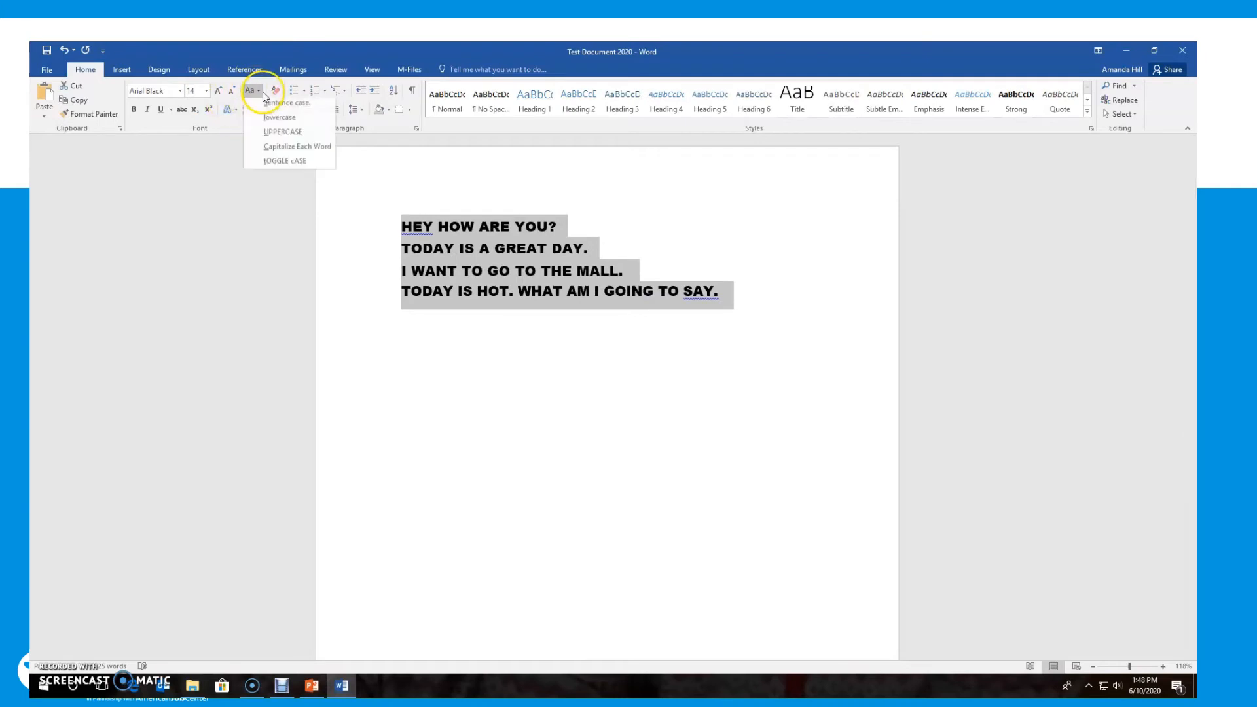
click(270, 150)
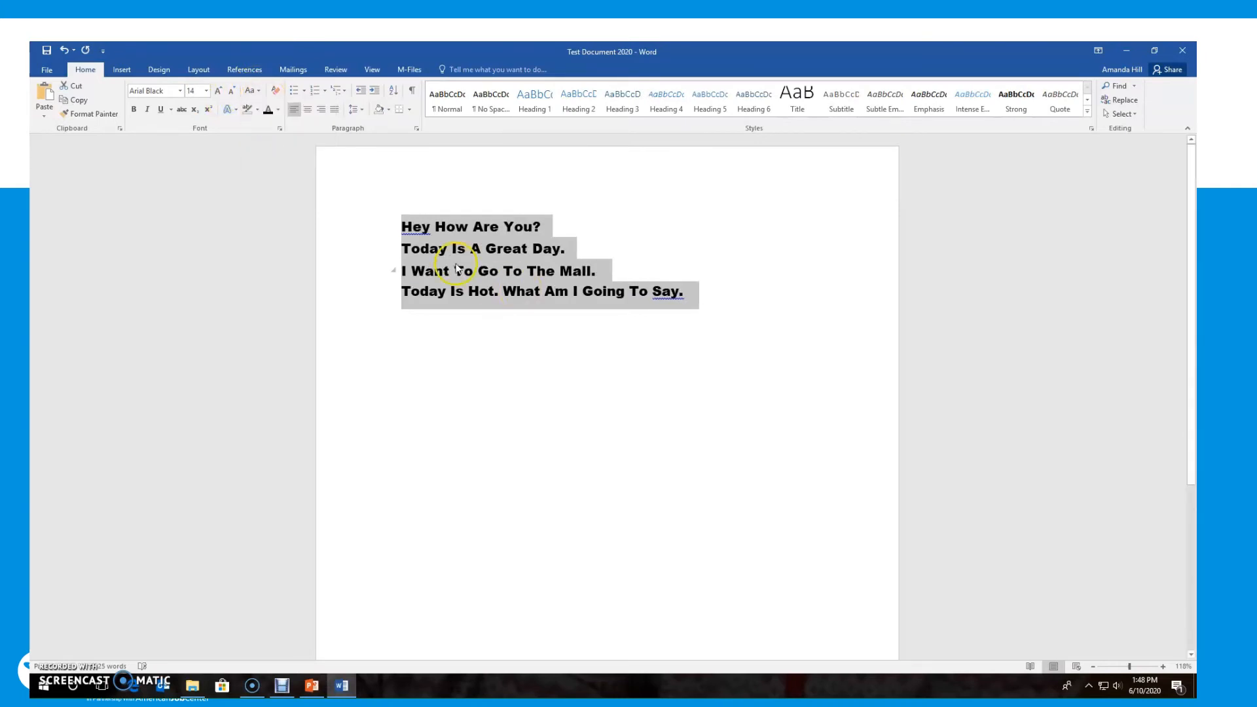
Apply tOGGLE cASE to the four lines, reselect them, return them to Sentence case and clear the selection
click(251, 91)
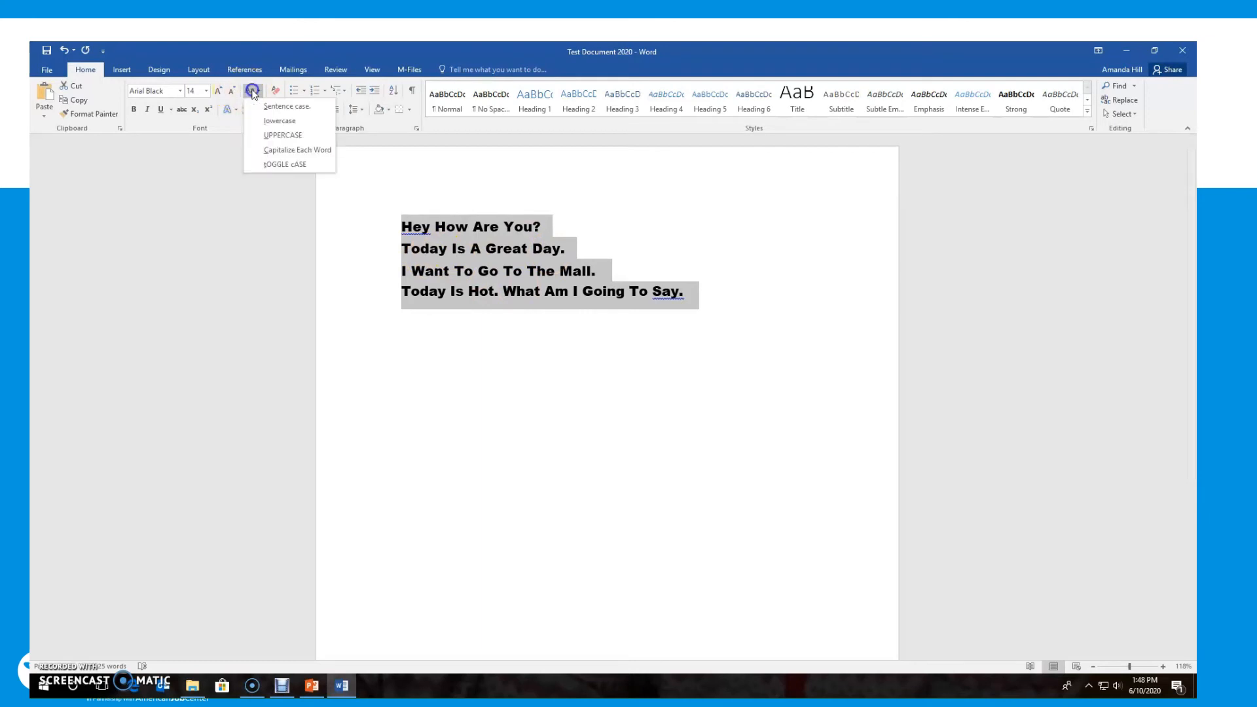
click(273, 160)
drag(735, 292, 385, 230)
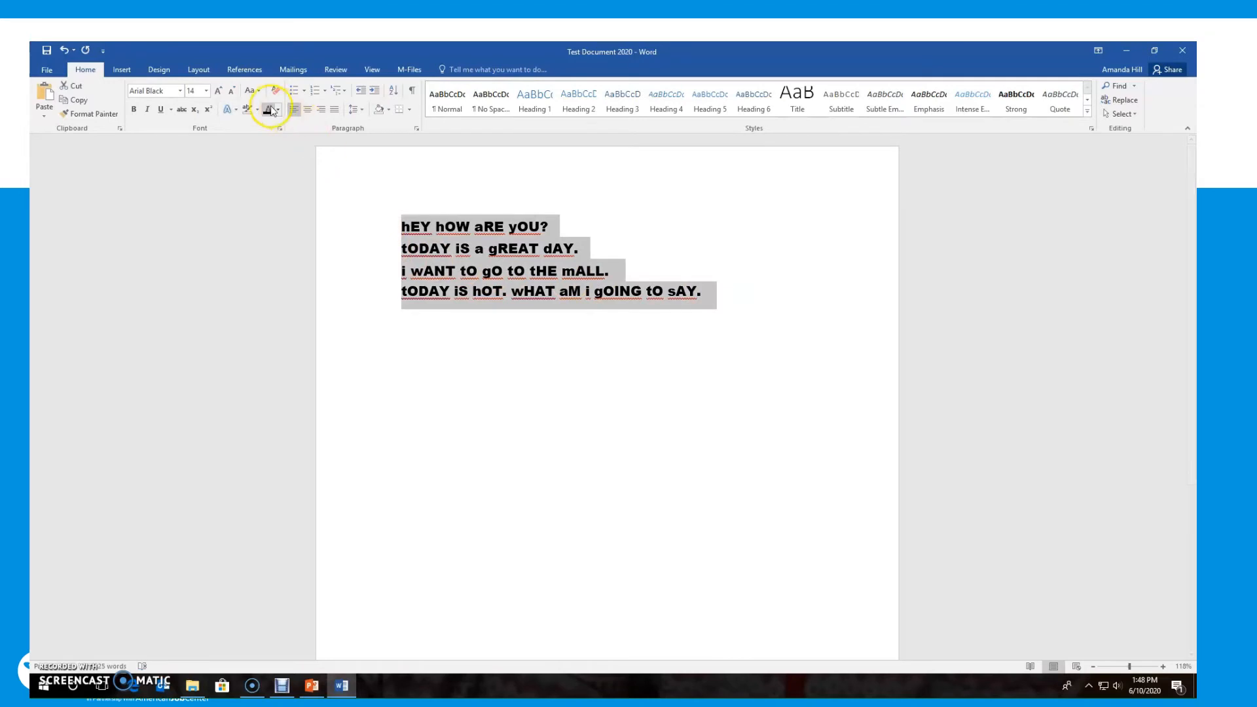
click(256, 94)
click(261, 110)
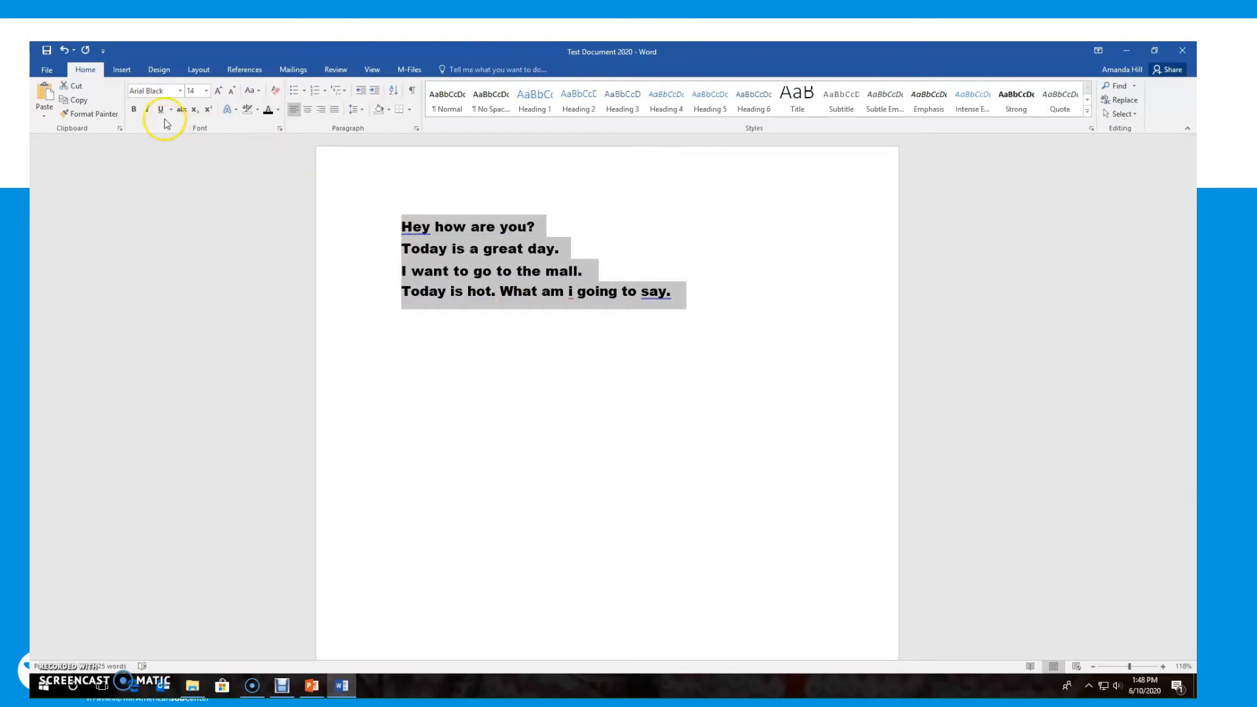
click(604, 450)
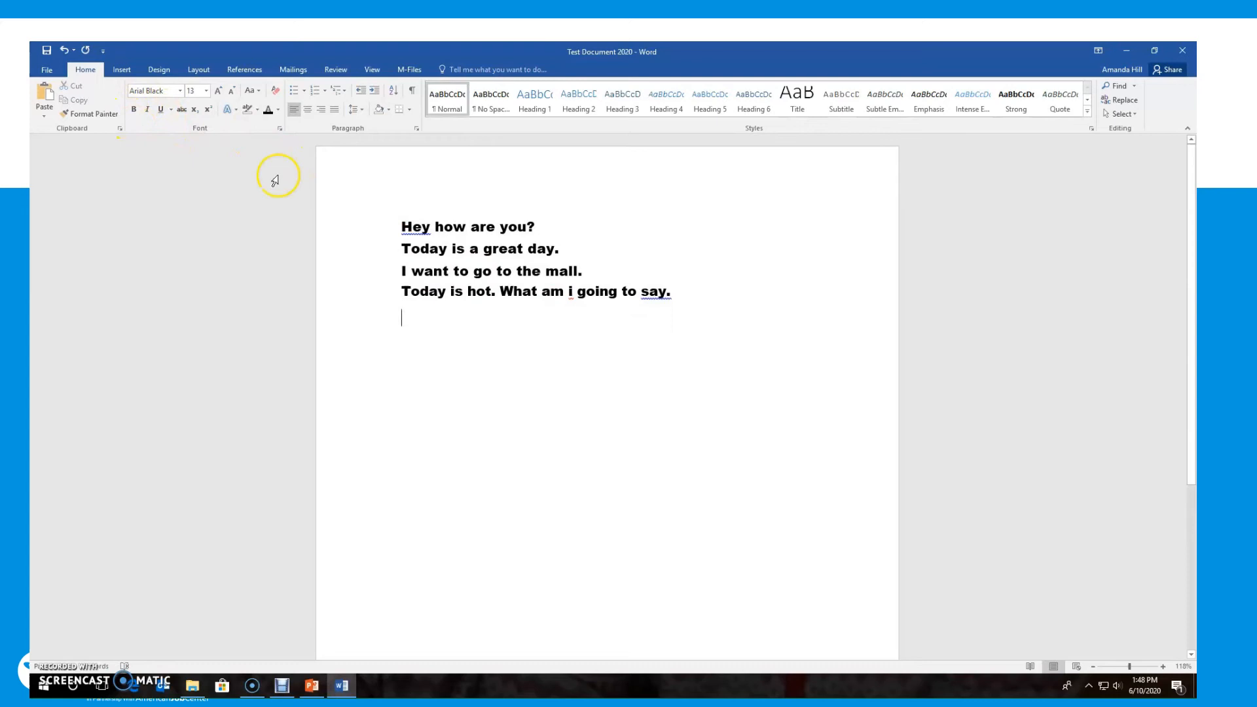
Select the word "hot" in the last line and make it bold, italic and underlined
click(443, 291)
double_click(479, 291)
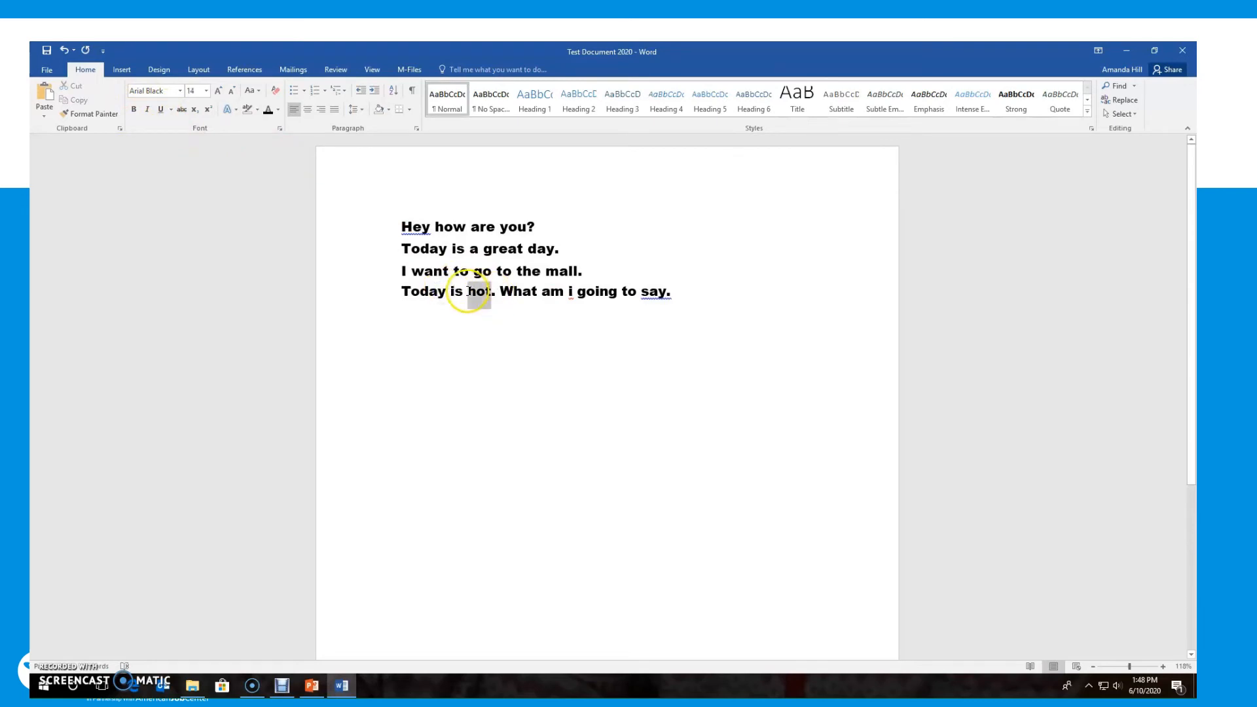
click(147, 116)
click(158, 115)
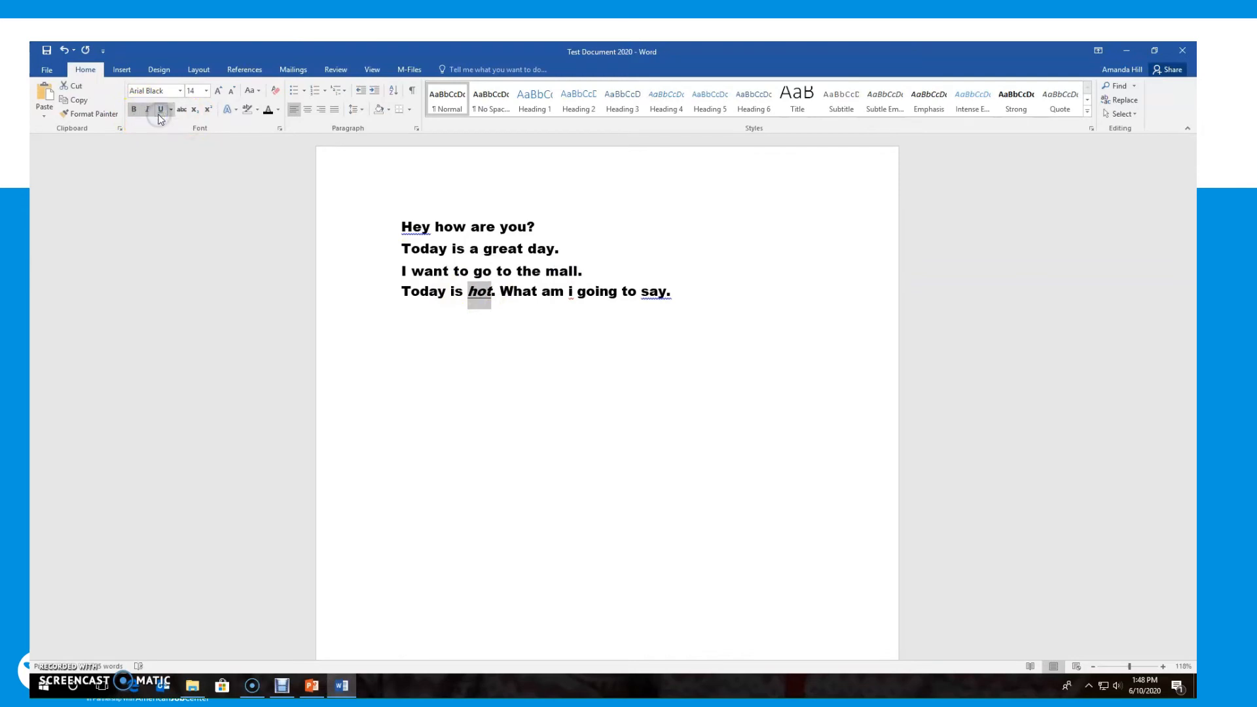
Strike through the selected word "hot" and make it subscript, followed by superscript
click(182, 114)
click(194, 111)
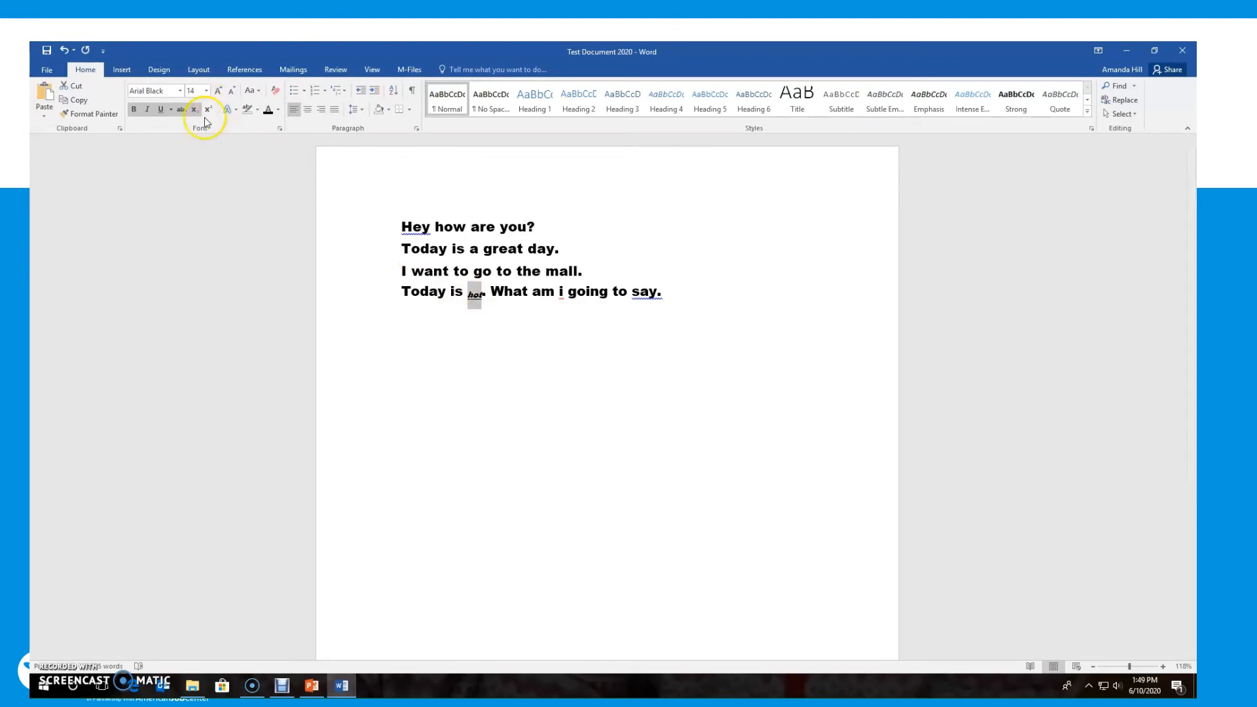
click(208, 110)
click(195, 114)
Select all four lines of text and apply a gold text effect style to them
click(329, 228)
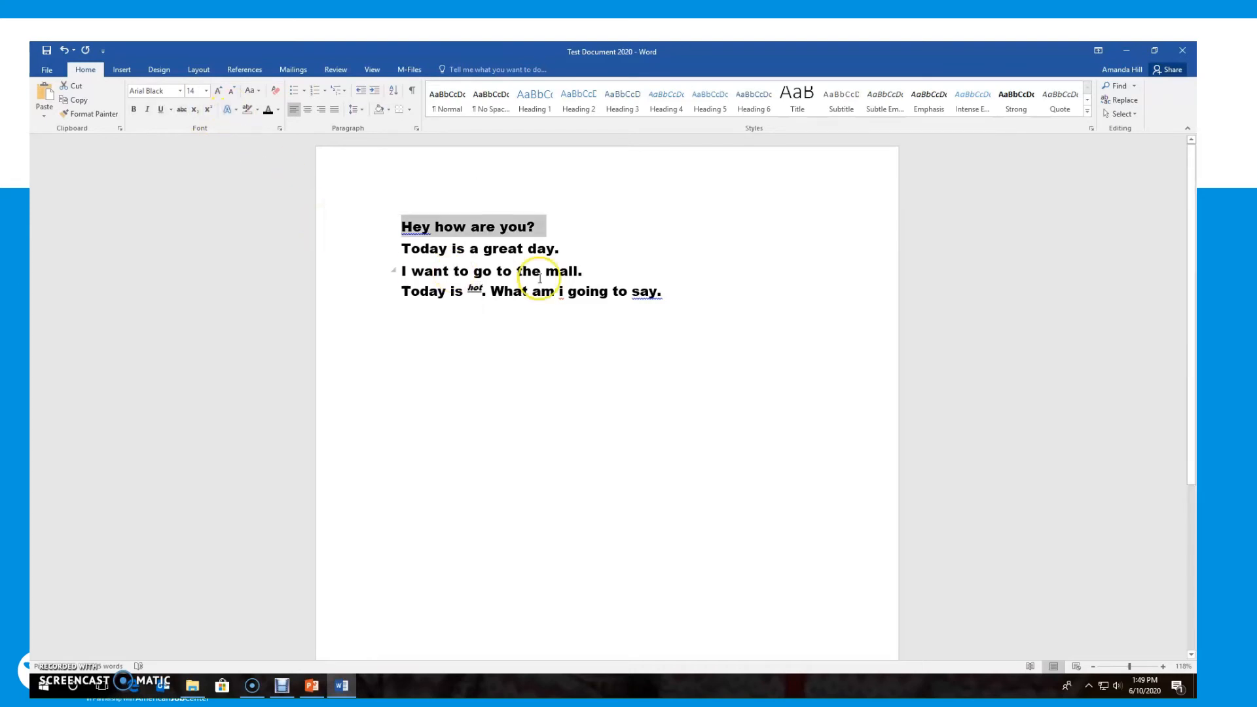
drag(707, 296, 405, 228)
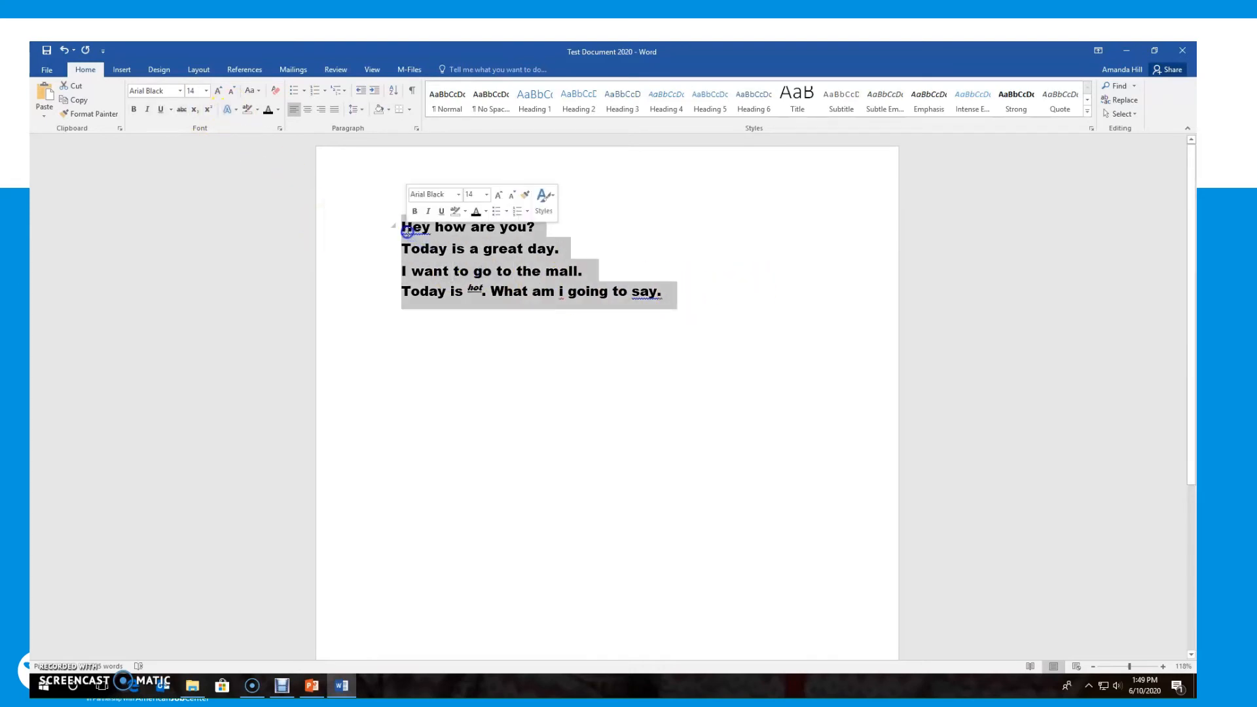
click(235, 110)
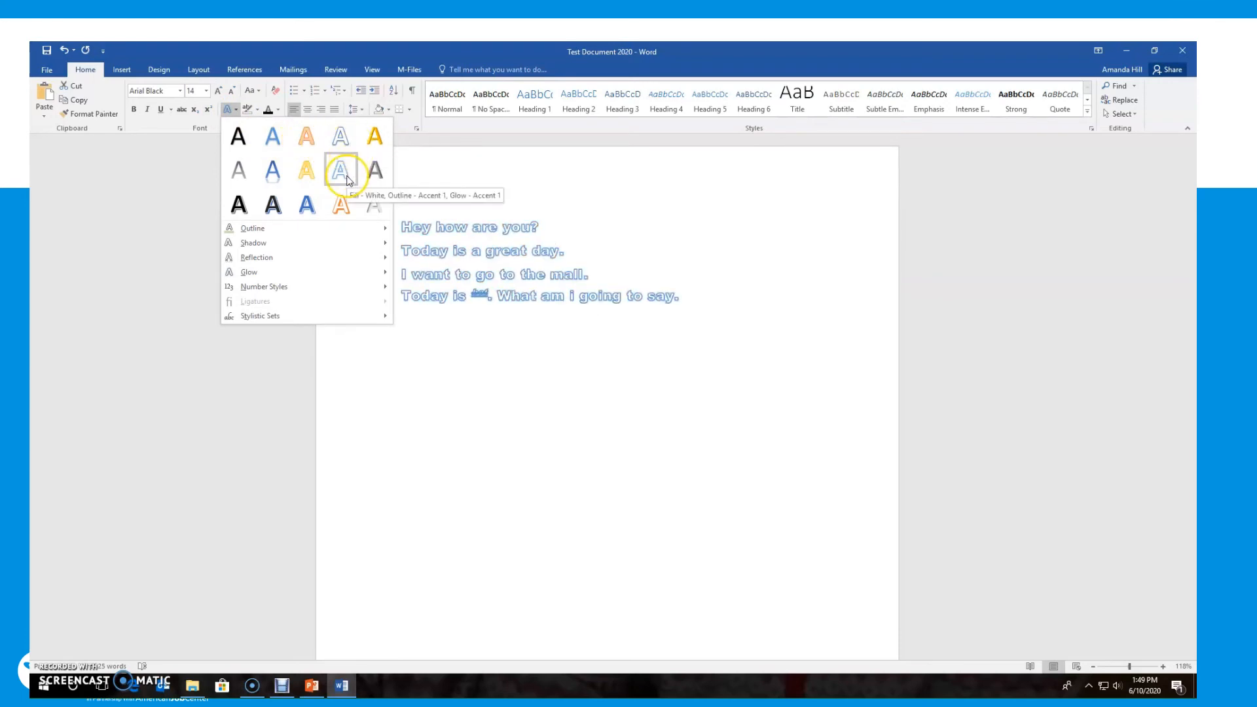
click(308, 175)
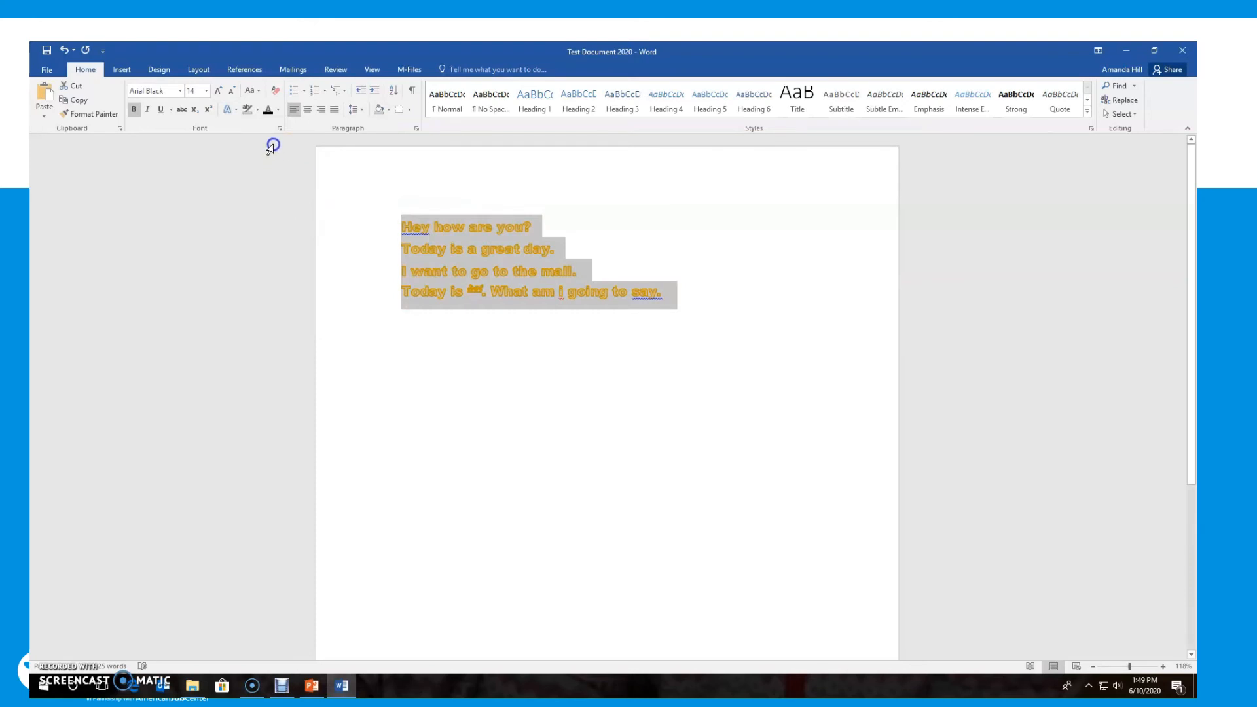
Give the four selected lines a purple text outline and clear the selection
click(257, 111)
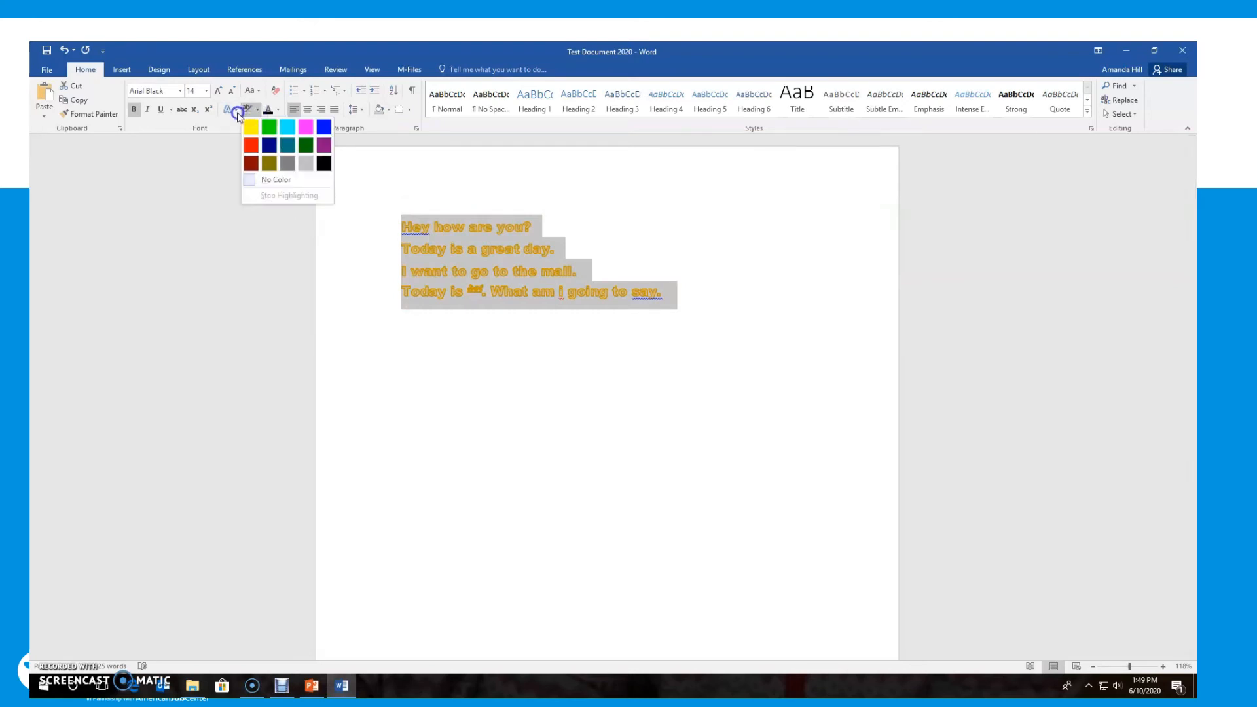
click(231, 110)
click(265, 228)
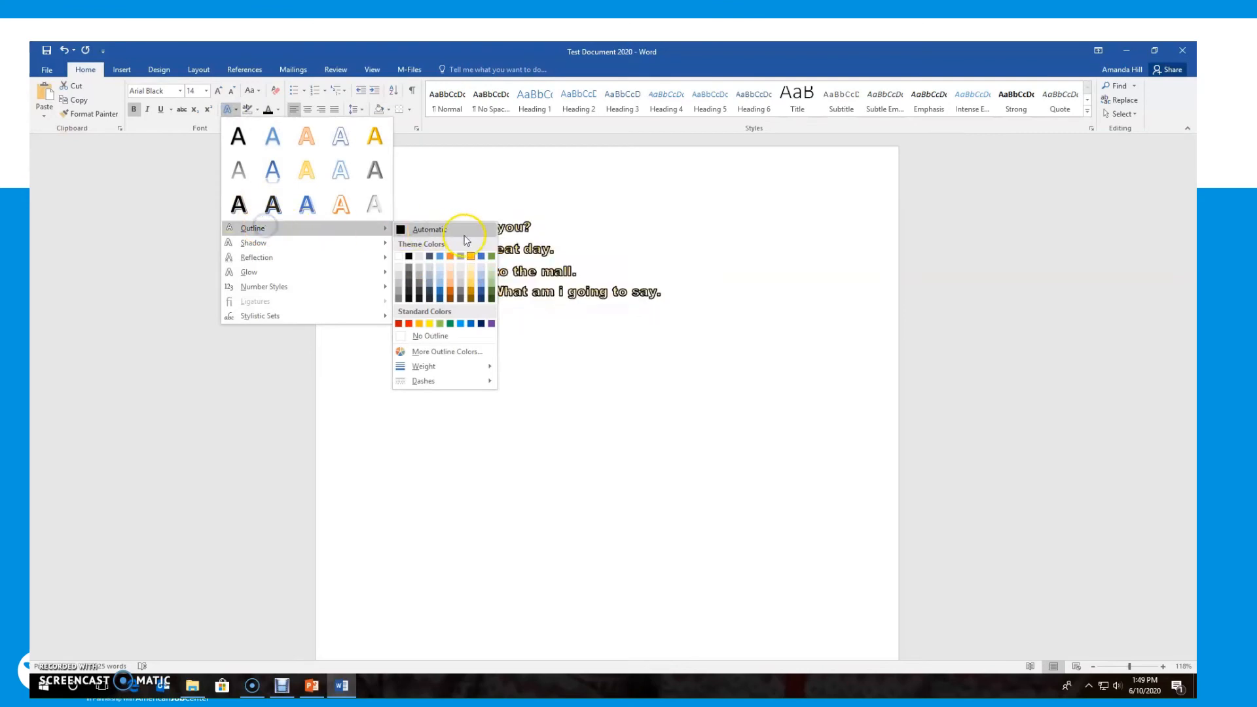
click(490, 322)
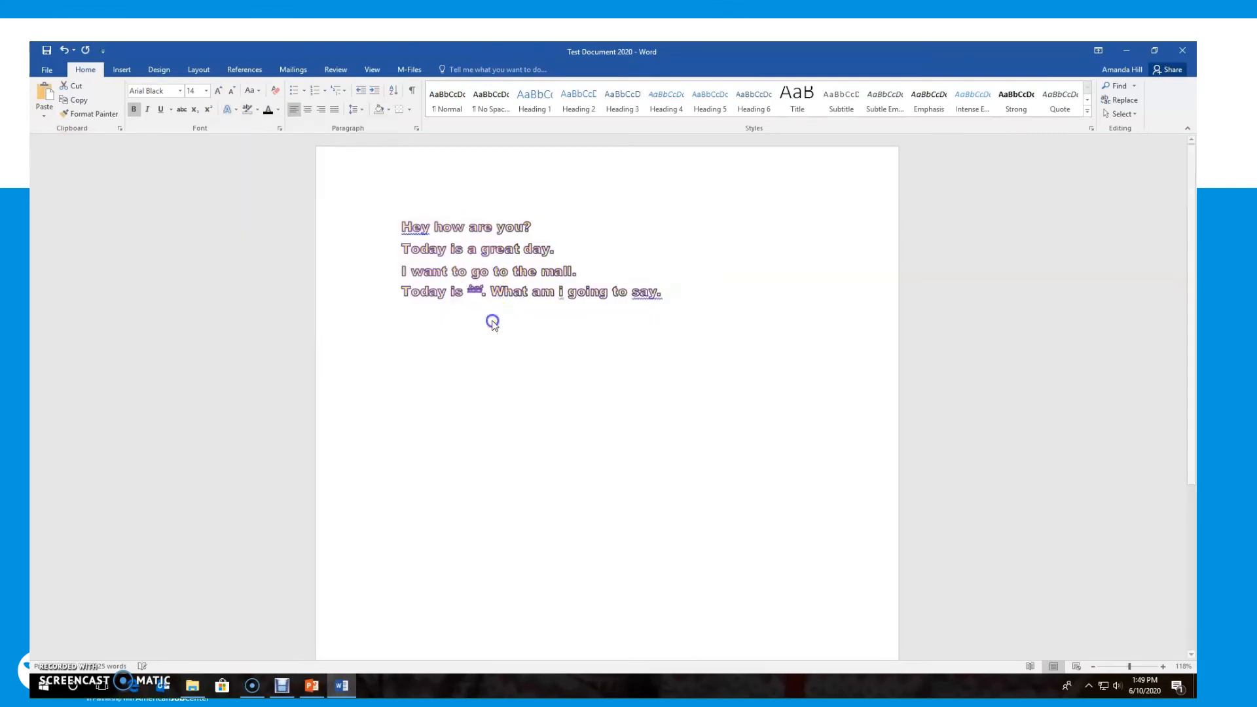
click(486, 324)
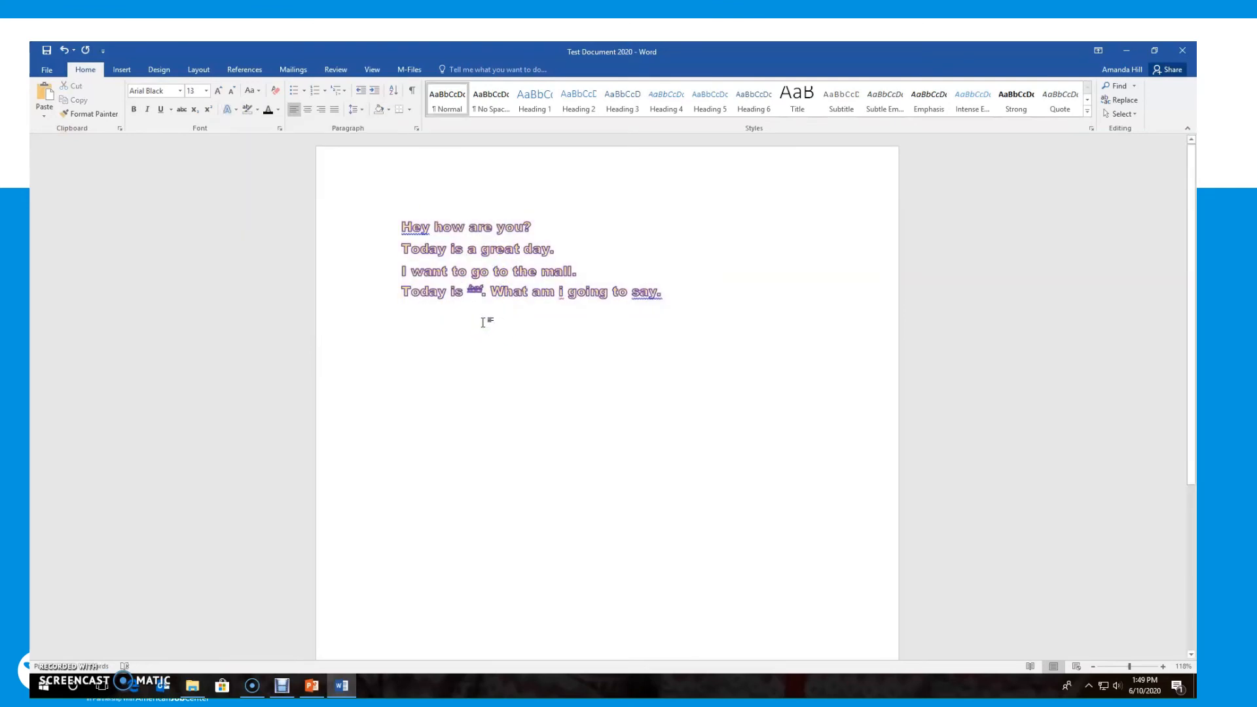
Try to apply an inner shadow text effect with no text selected
click(235, 112)
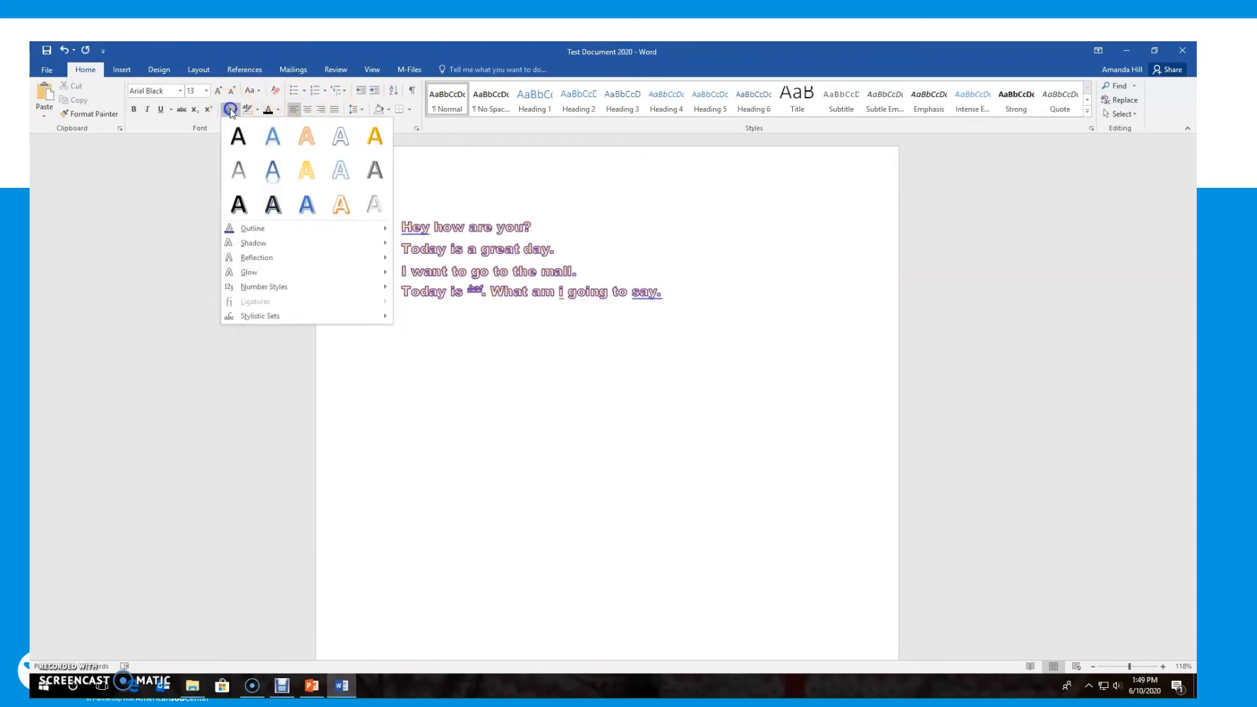
mouse_move(247, 245)
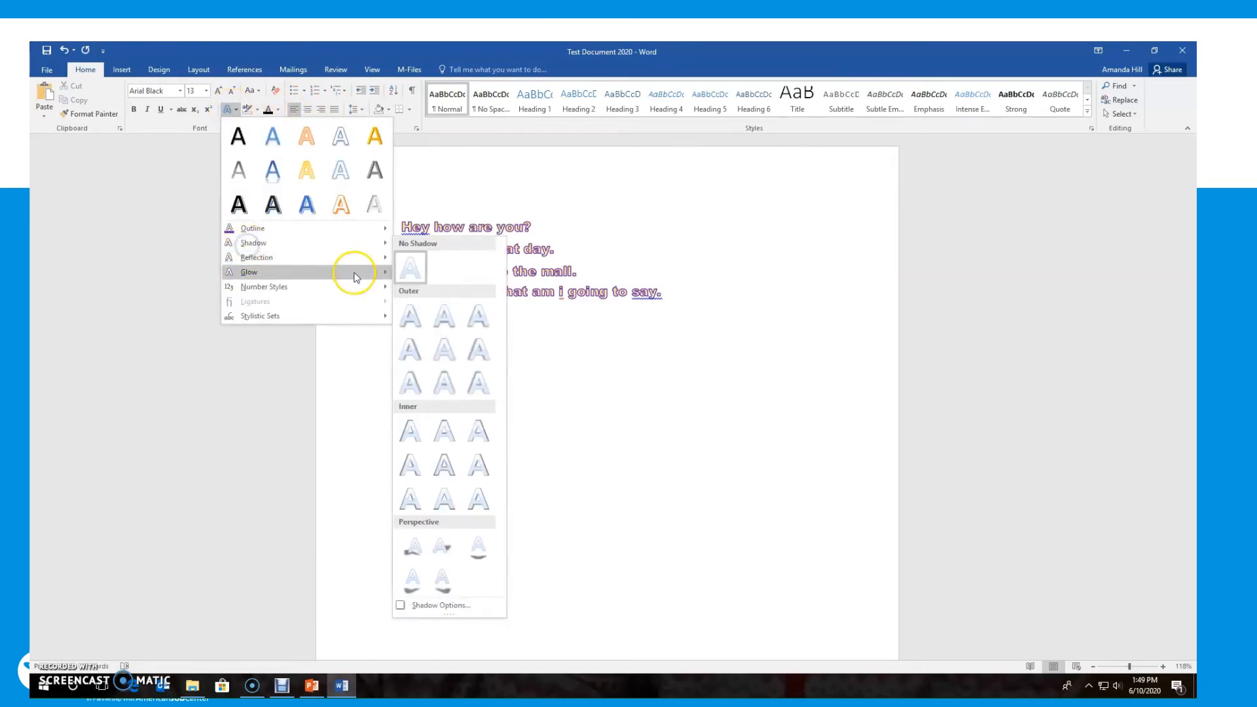
click(444, 467)
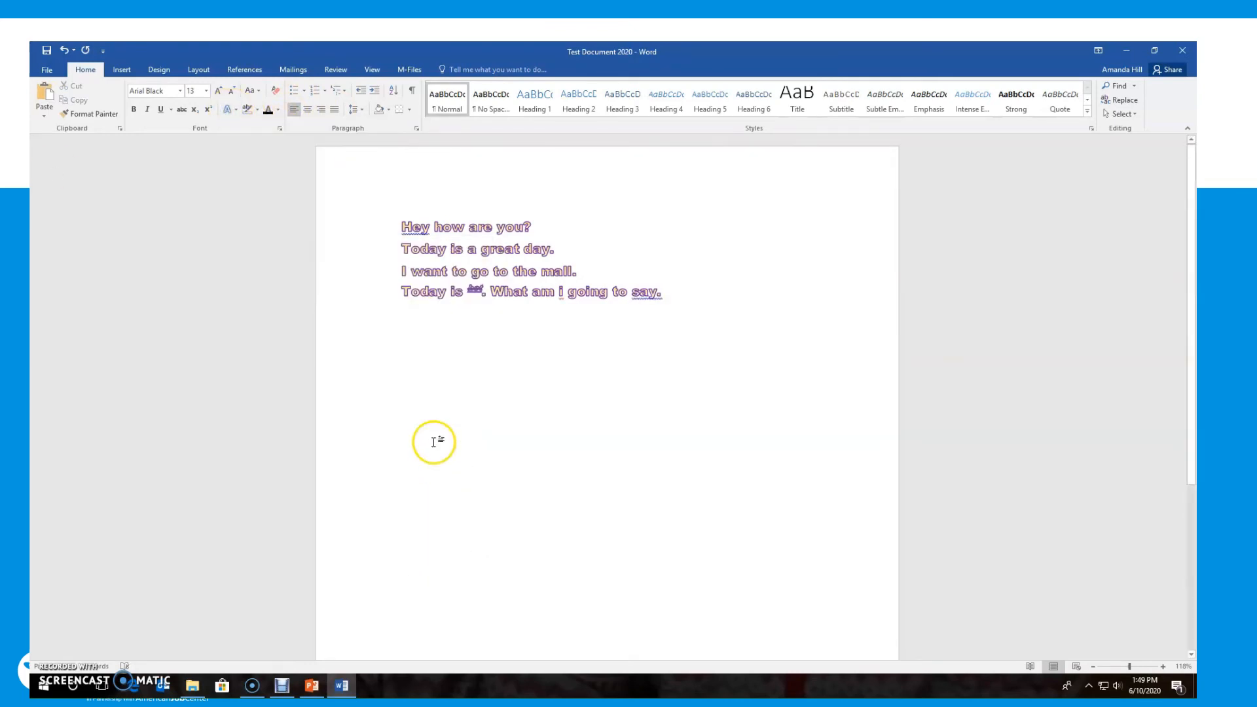
Reselect all four lines and apply an outer shadow text effect
drag(684, 292, 401, 222)
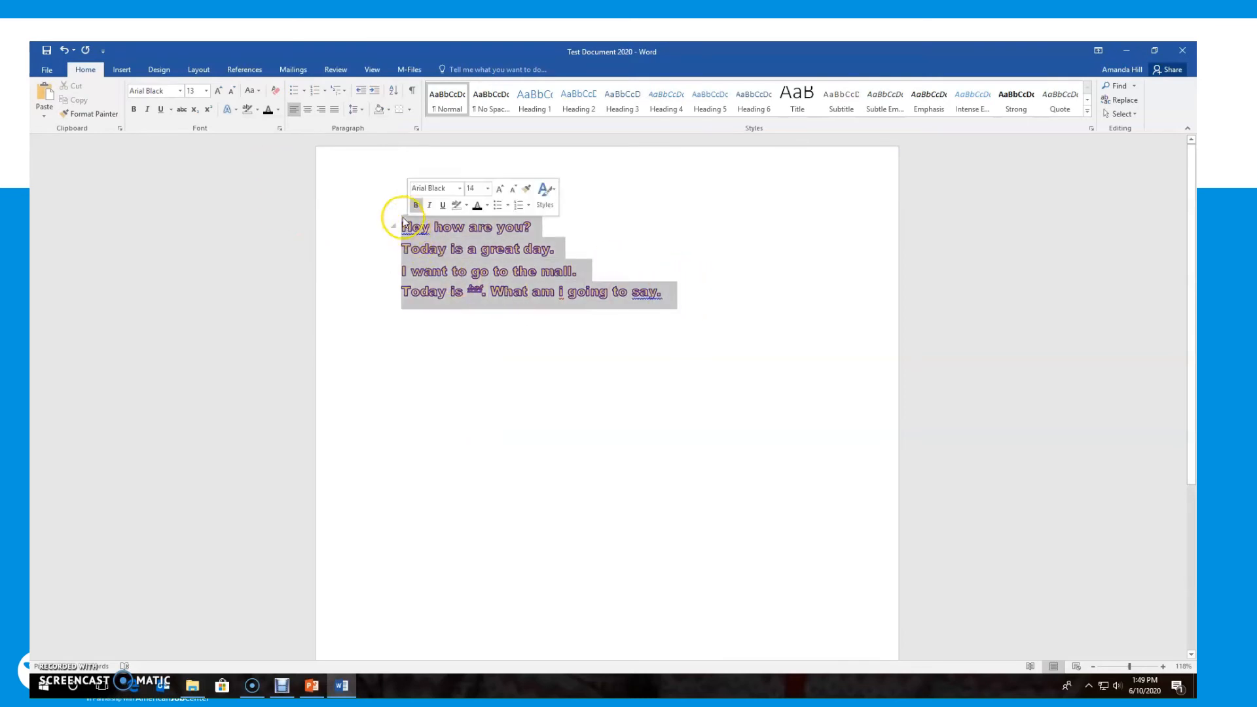
click(230, 116)
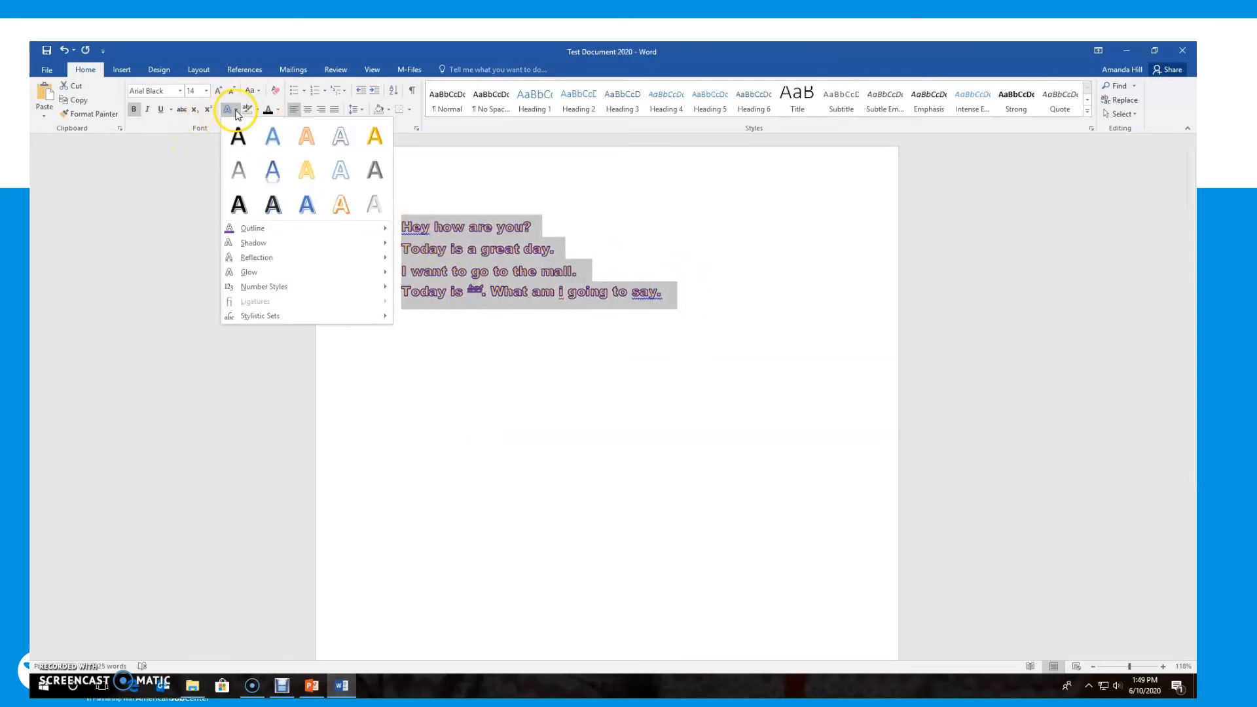
mouse_move(255, 246)
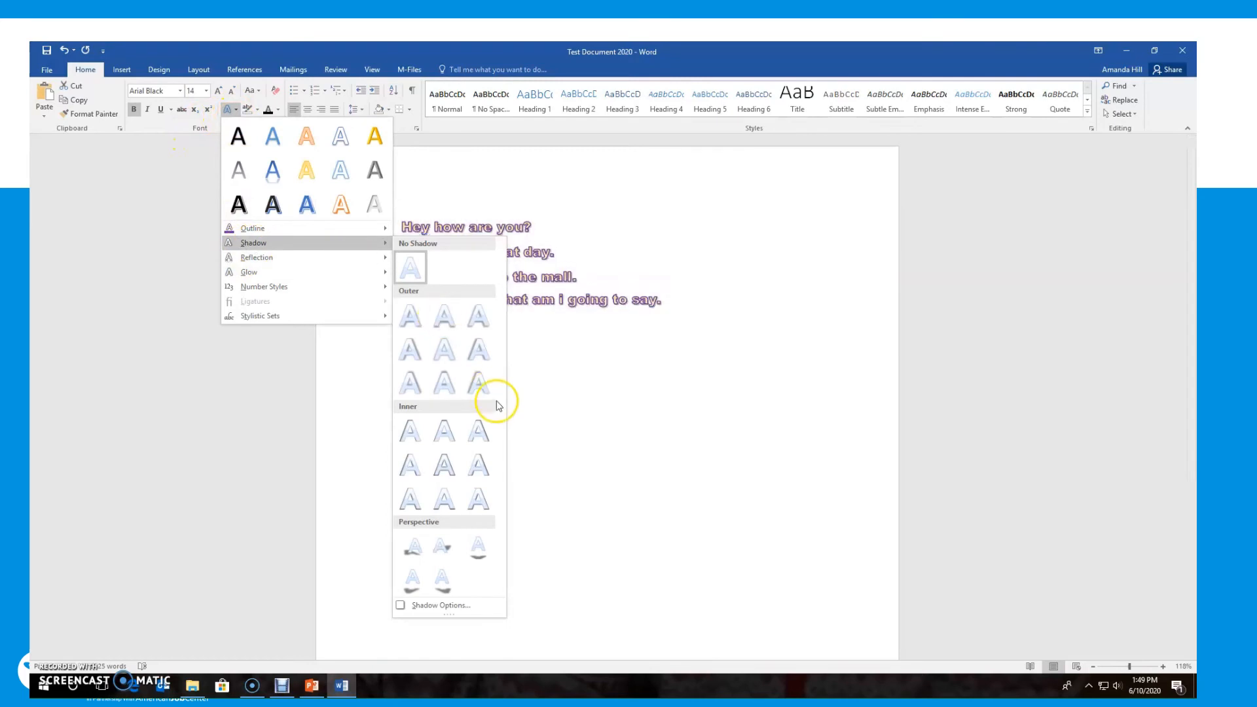
click(408, 393)
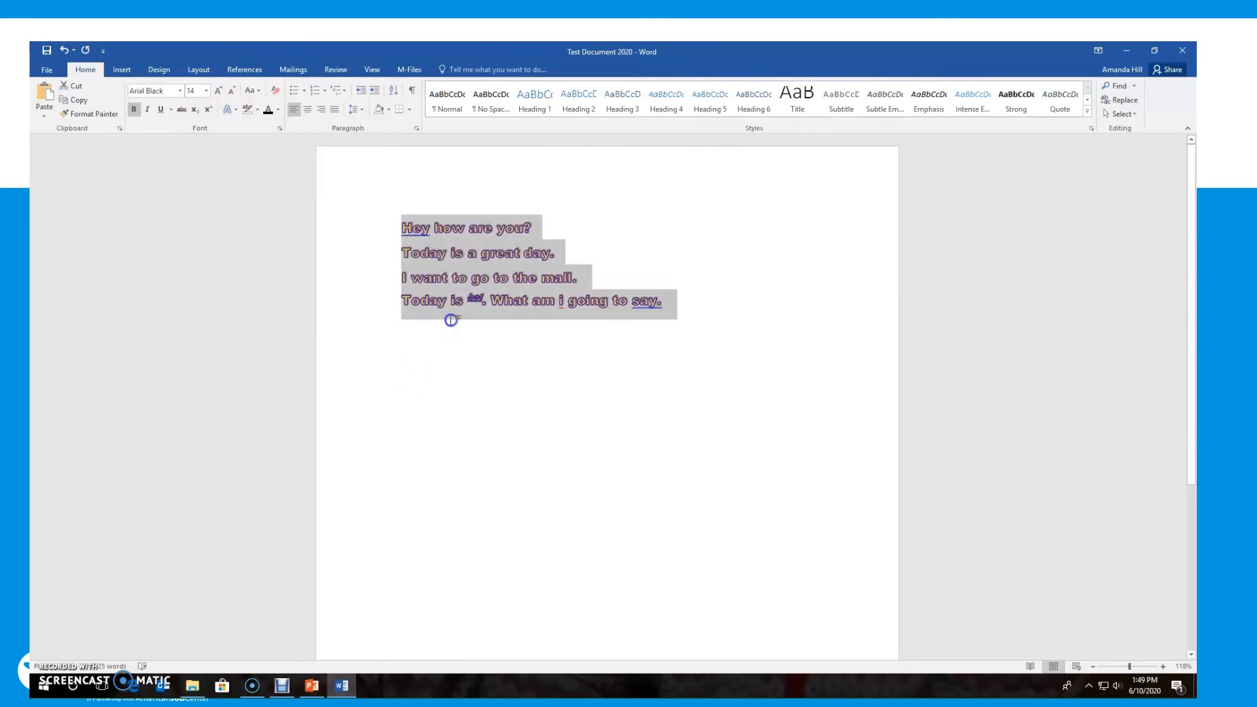
Apply the first reflection variation to the four selected lines
click(233, 109)
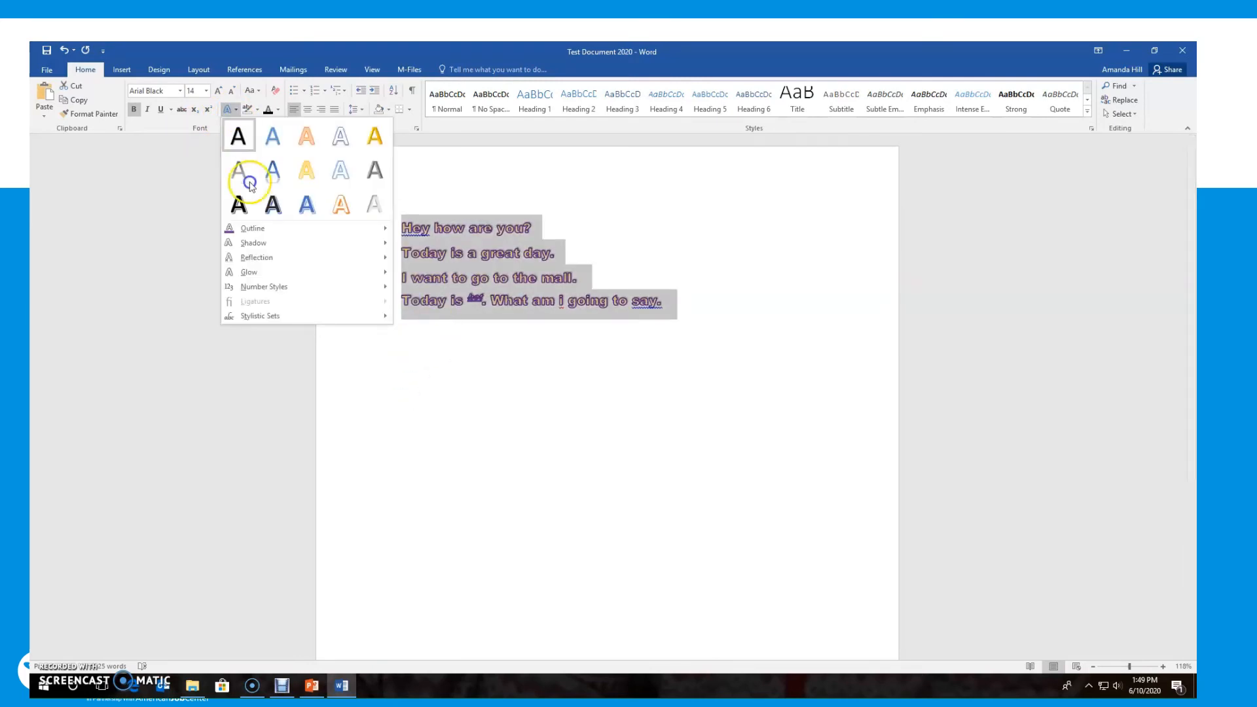
mouse_move(275, 264)
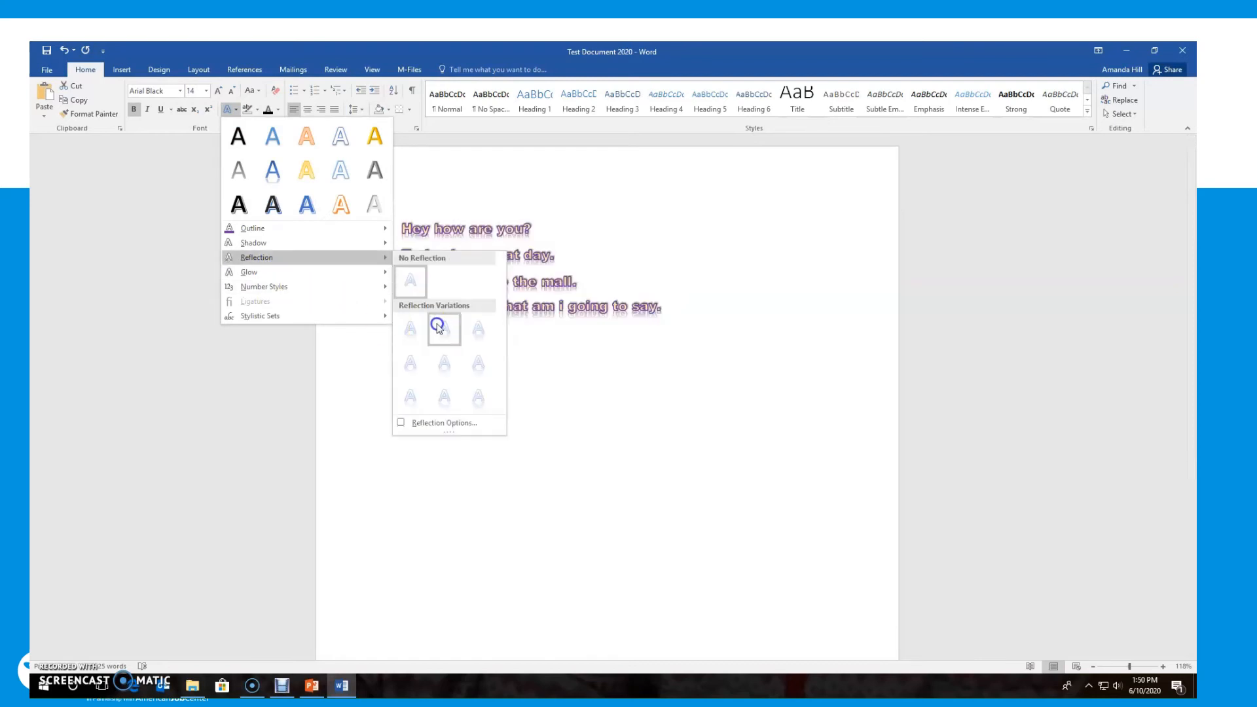
click(412, 329)
Look through the glow text effects for the four lines without applying one, and clear the selection
click(232, 116)
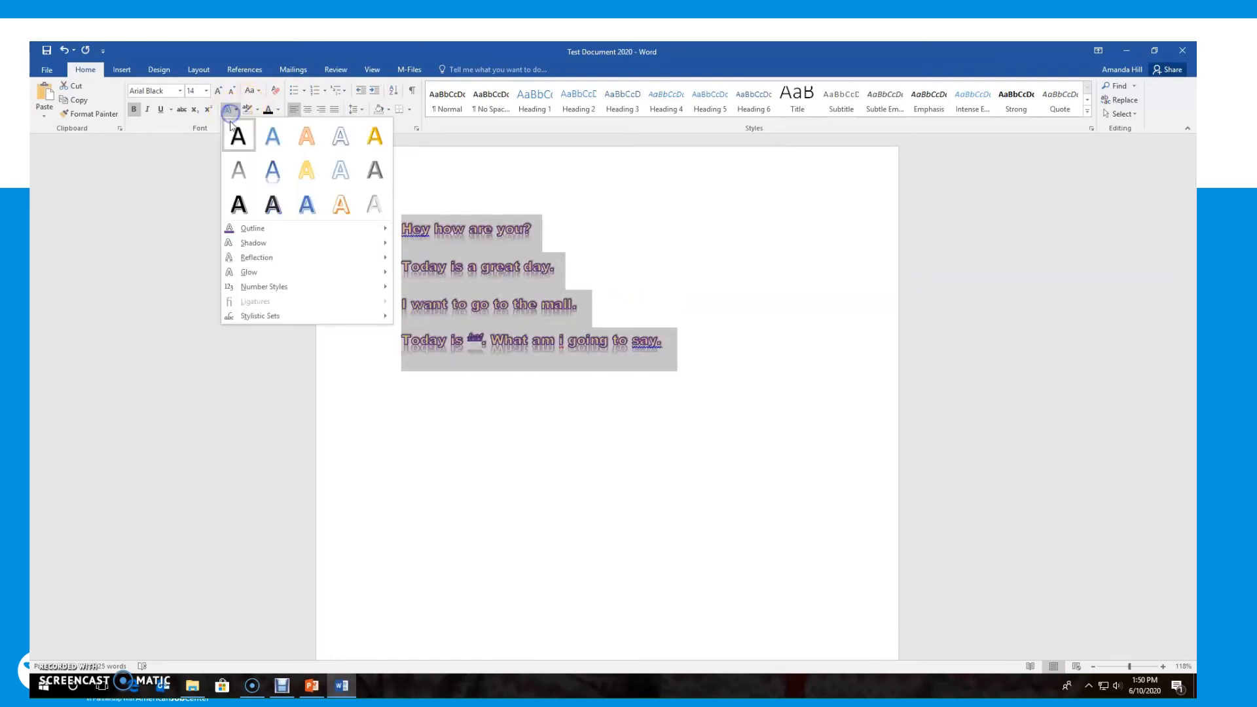
click(272, 277)
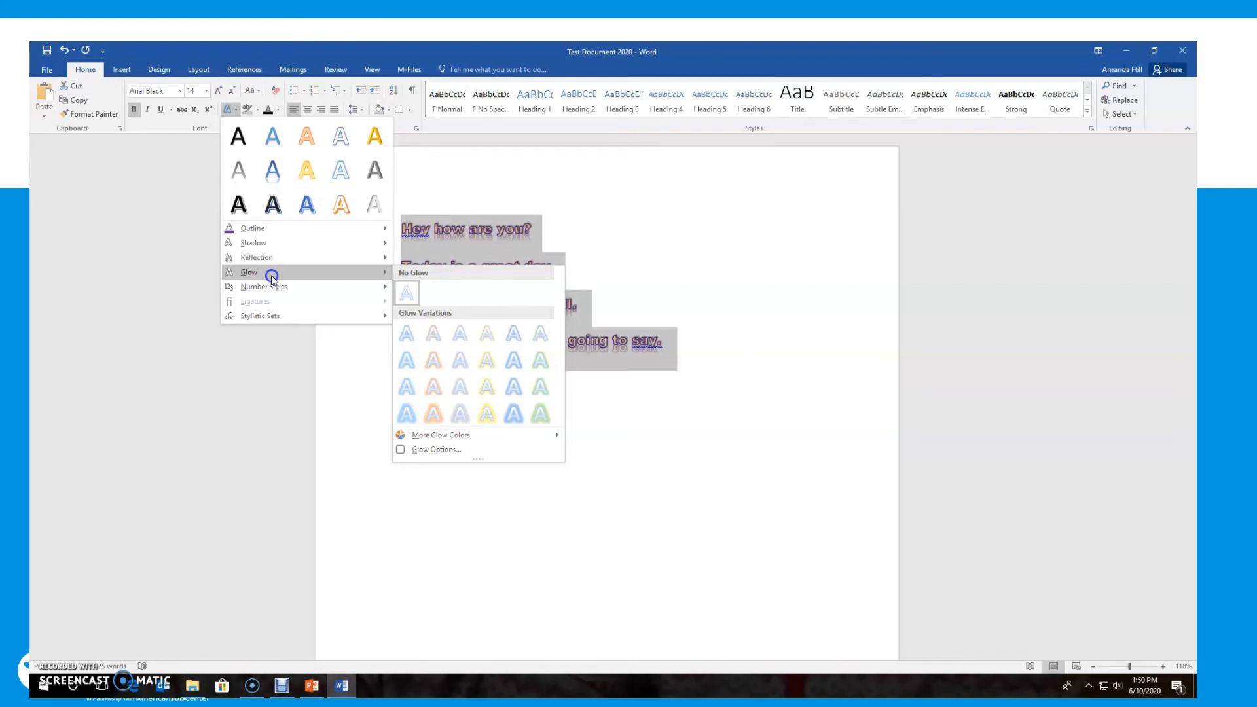
click(120, 193)
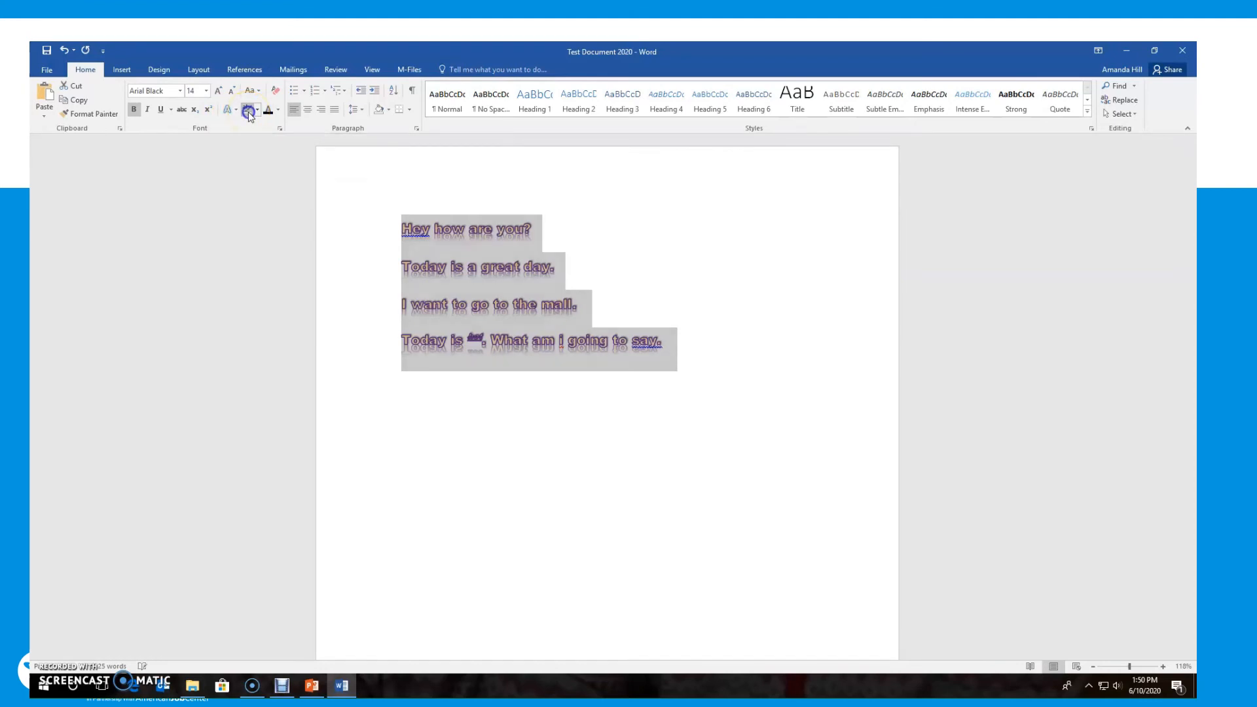
click(396, 192)
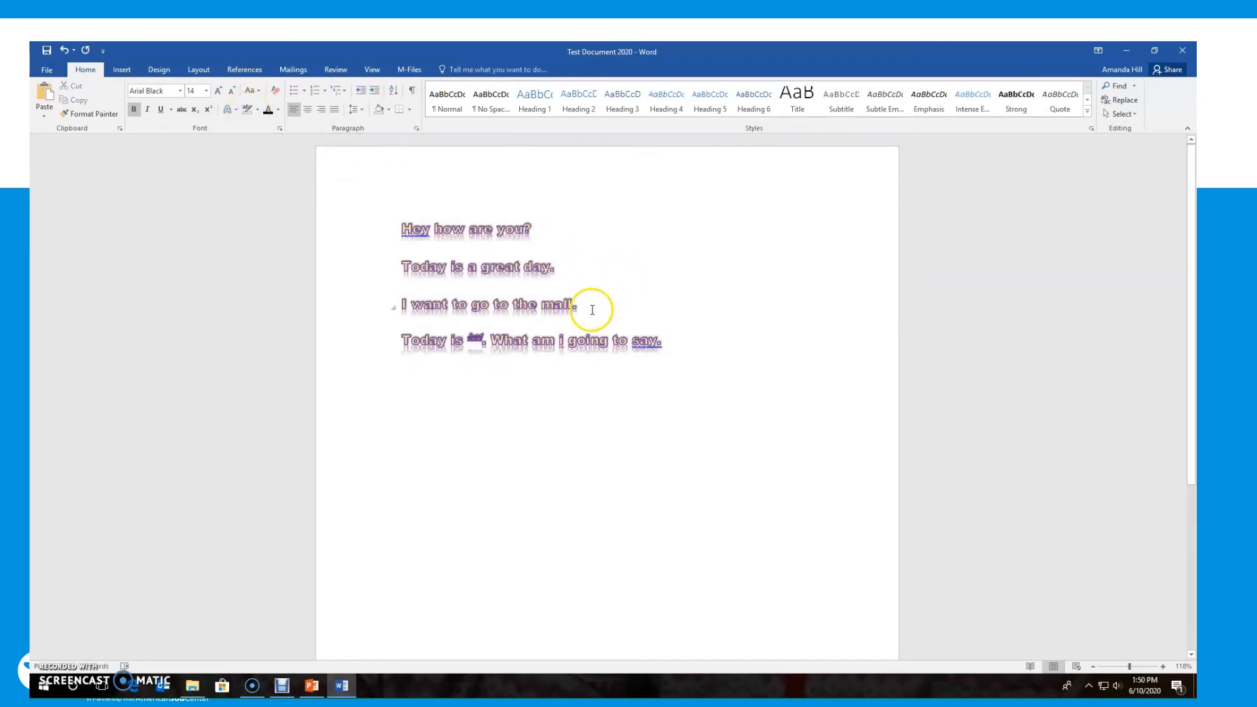
Select the line "I want to go to the mall." and highlight it in black
drag(580, 308, 382, 315)
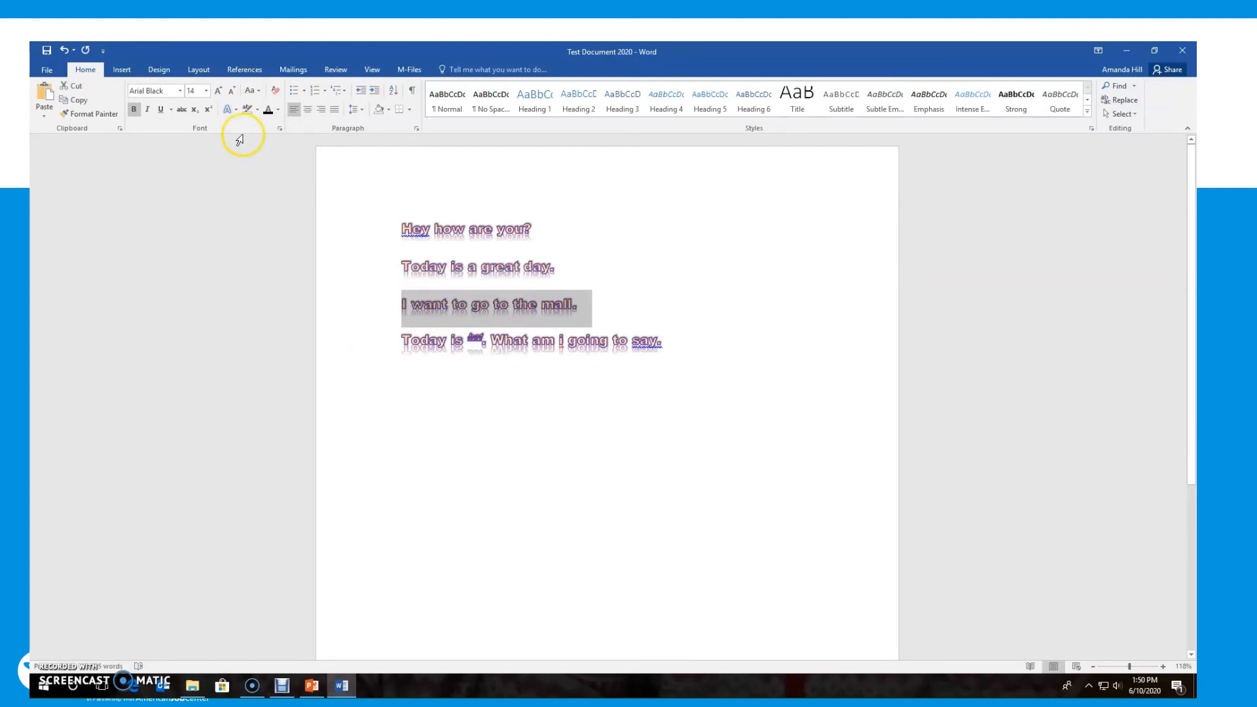
click(257, 110)
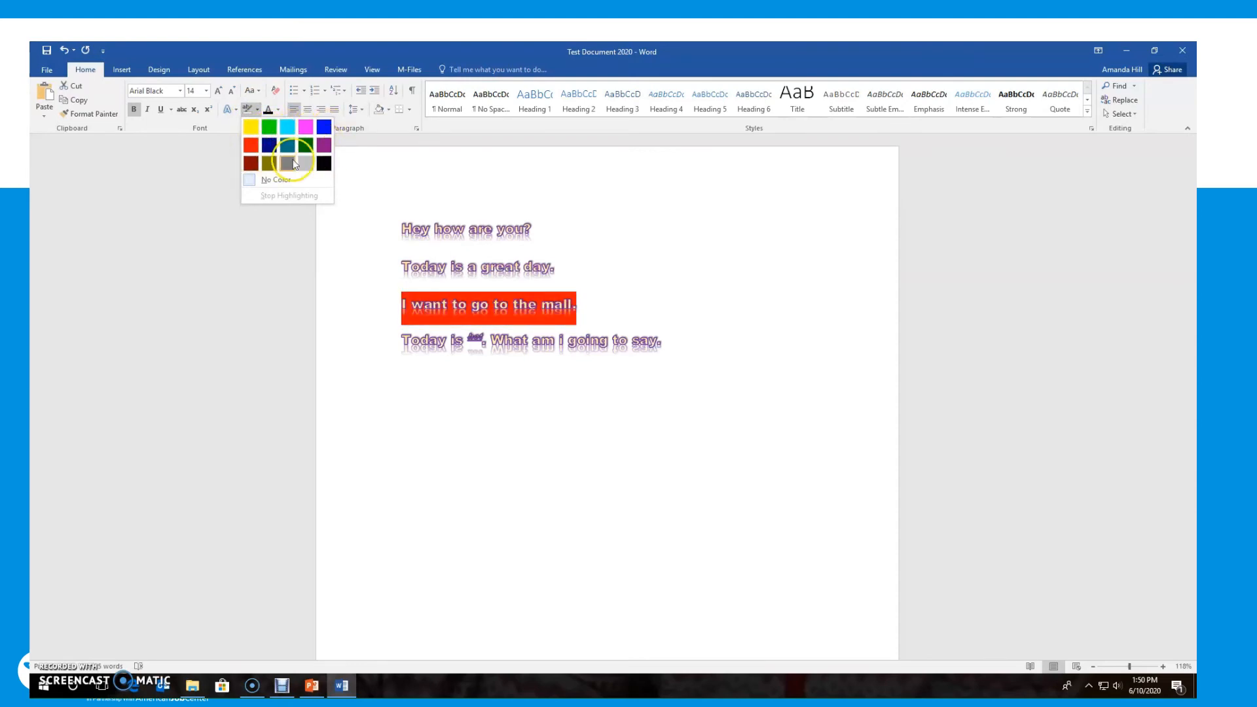
click(324, 163)
click(606, 365)
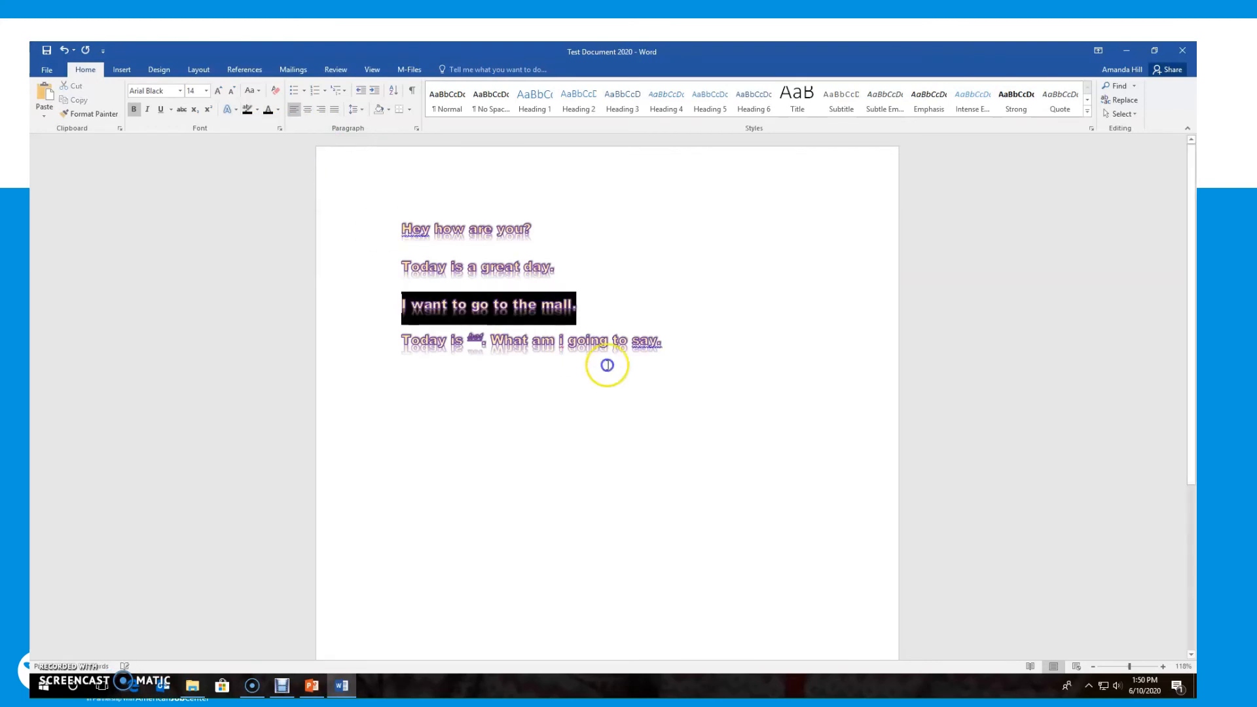
Set the font colour of the black-highlighted line to Automatic, then reselect the whole line and apply Automatic again
drag(575, 305, 397, 303)
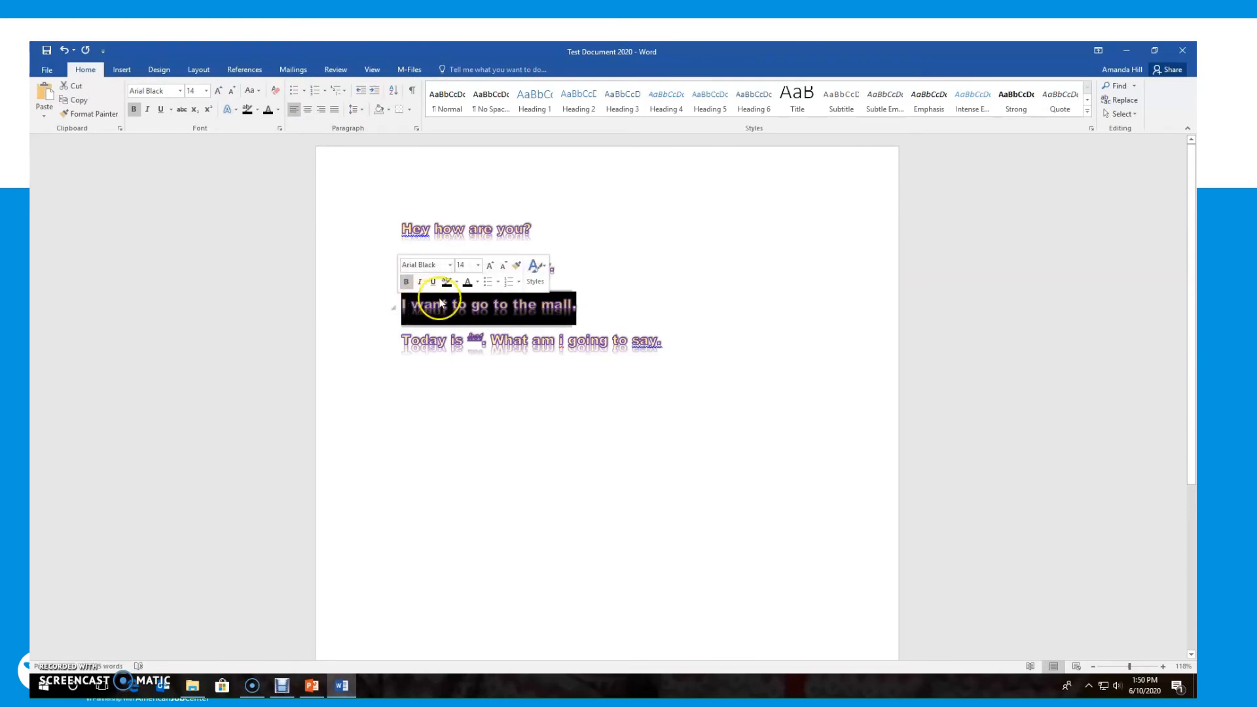
click(476, 284)
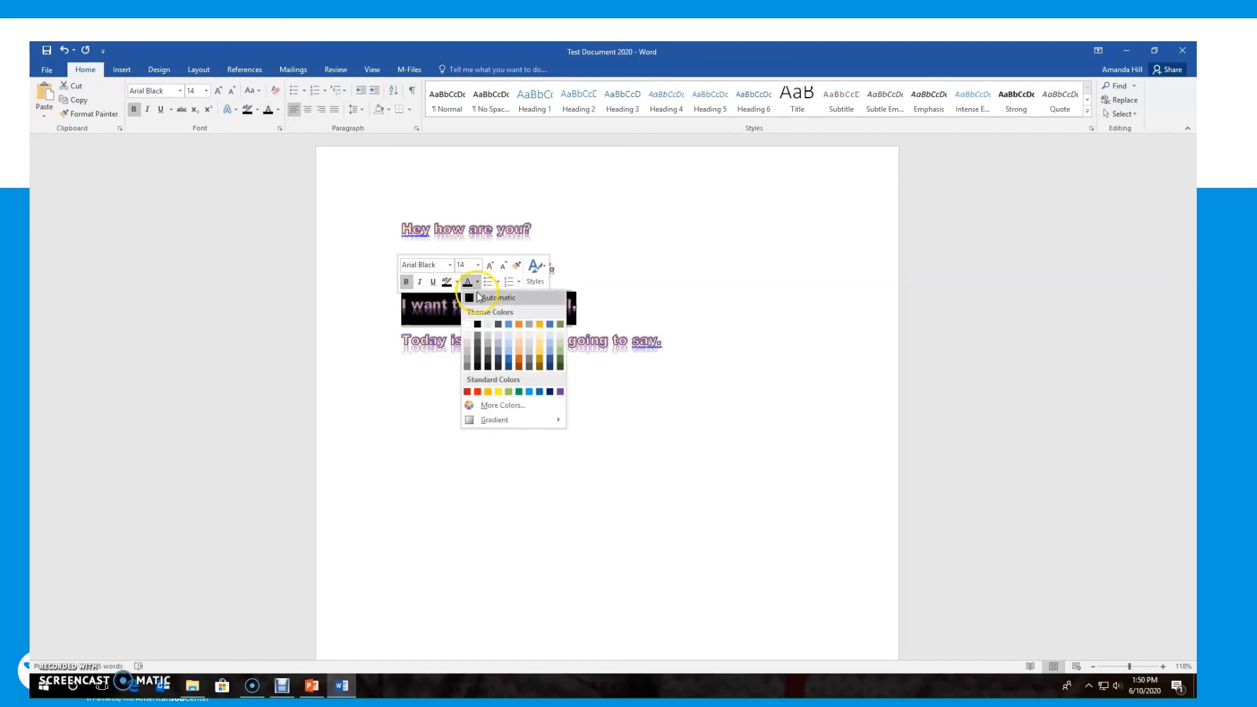
click(481, 299)
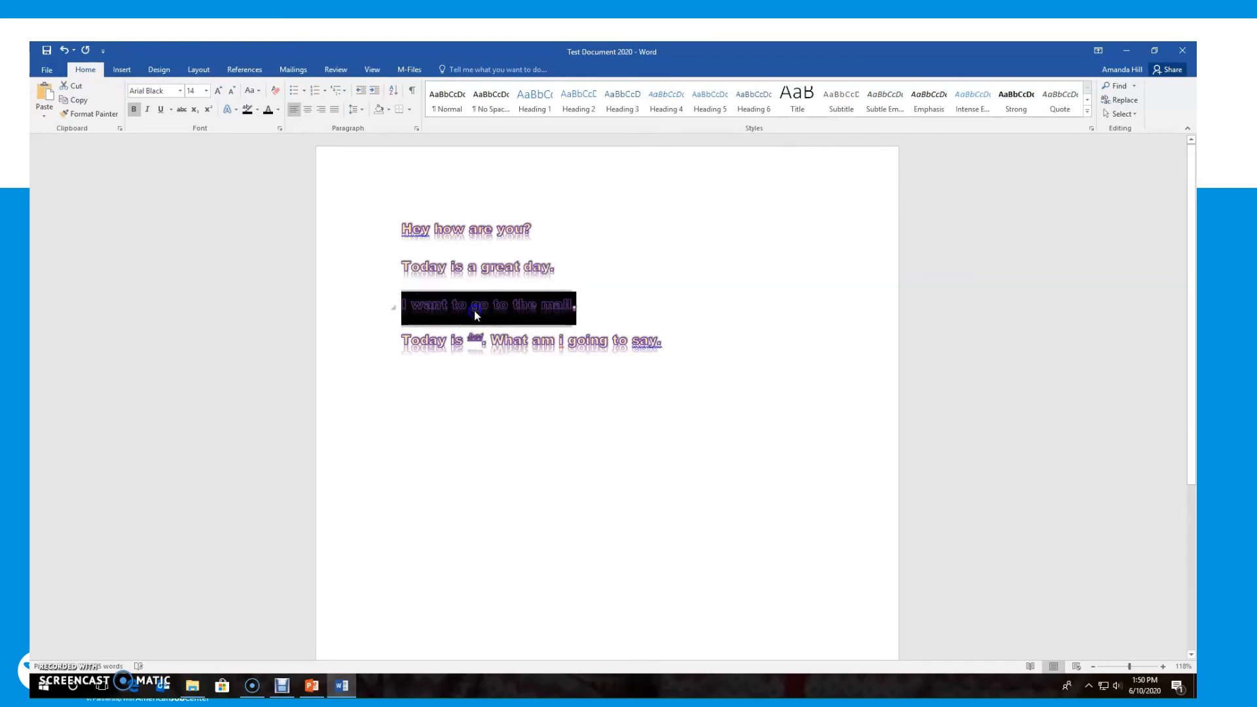
click(371, 306)
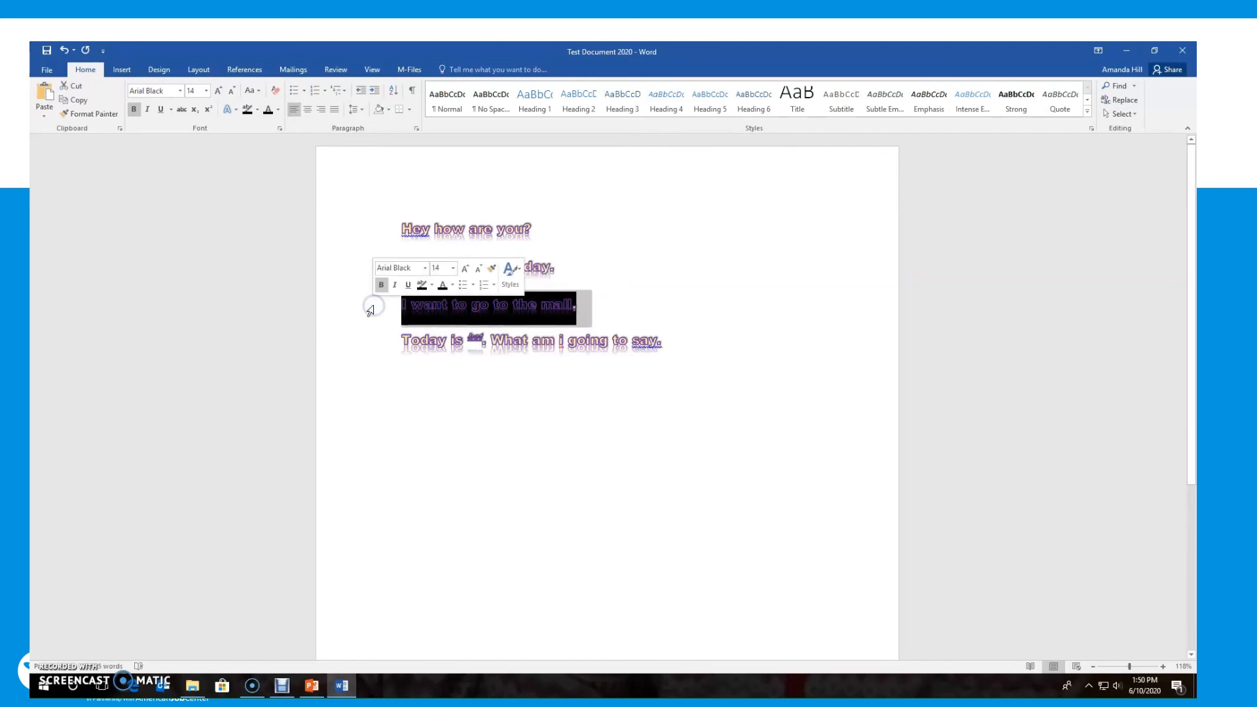
click(448, 288)
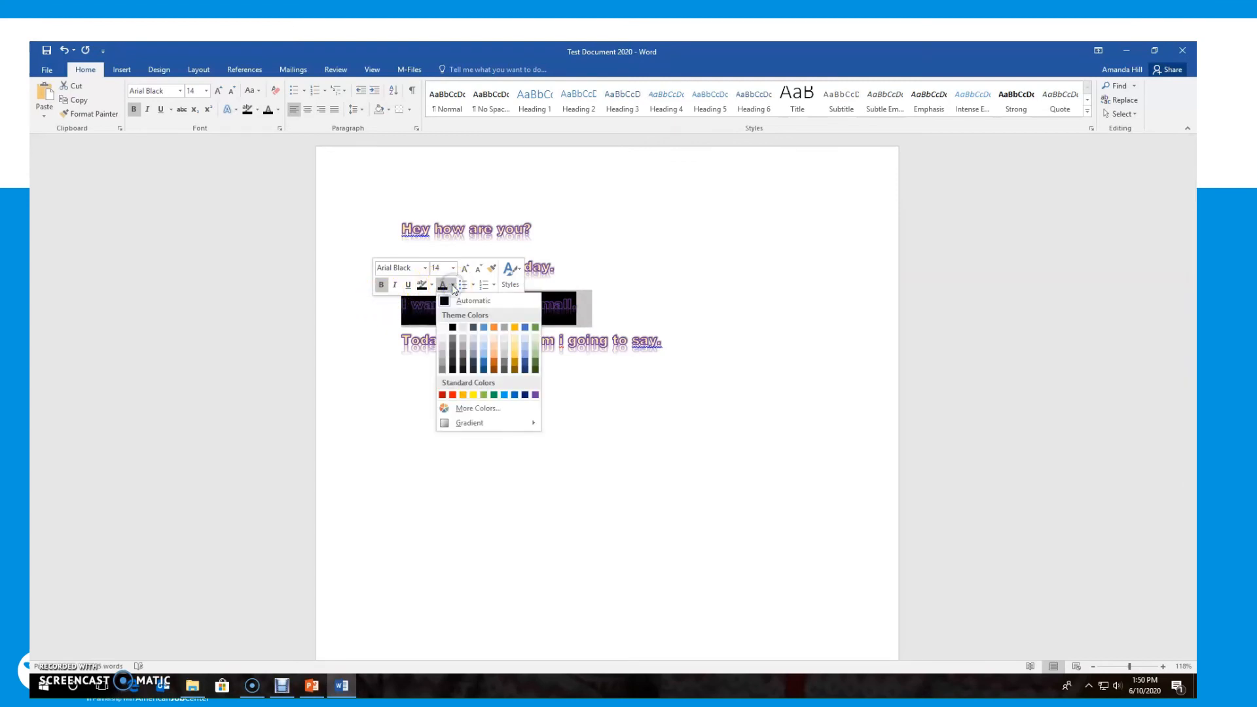
click(452, 301)
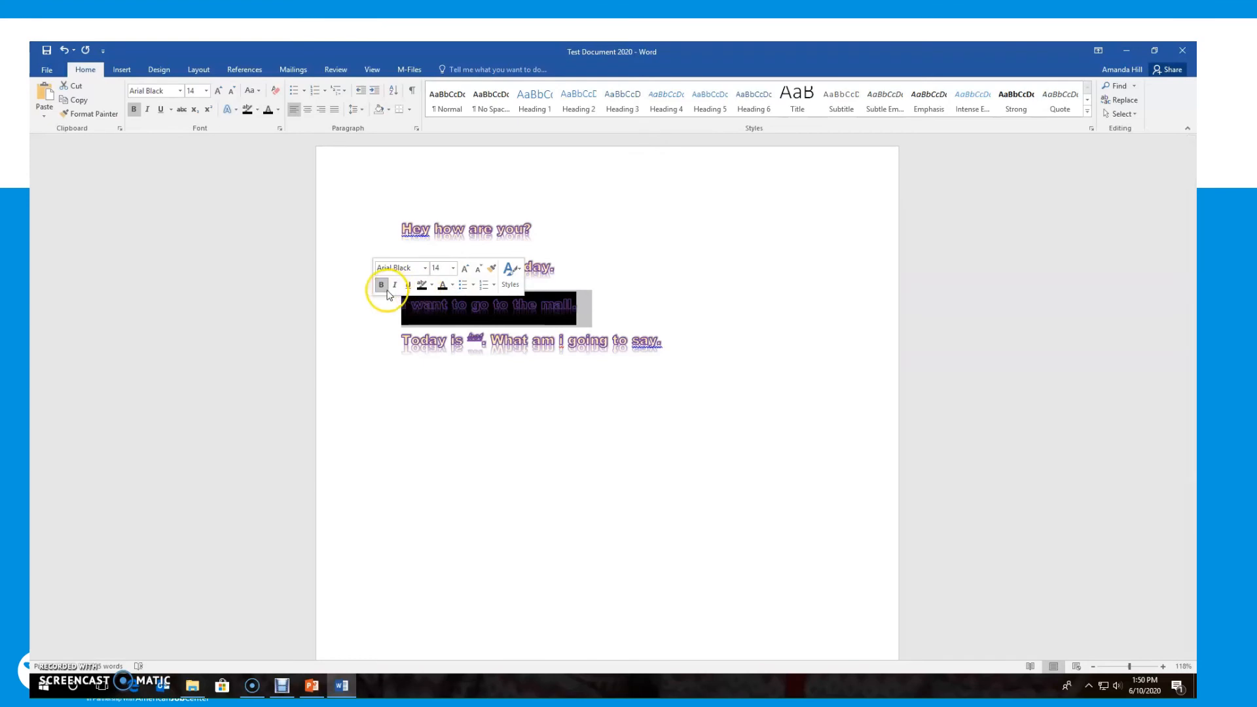
click(432, 286)
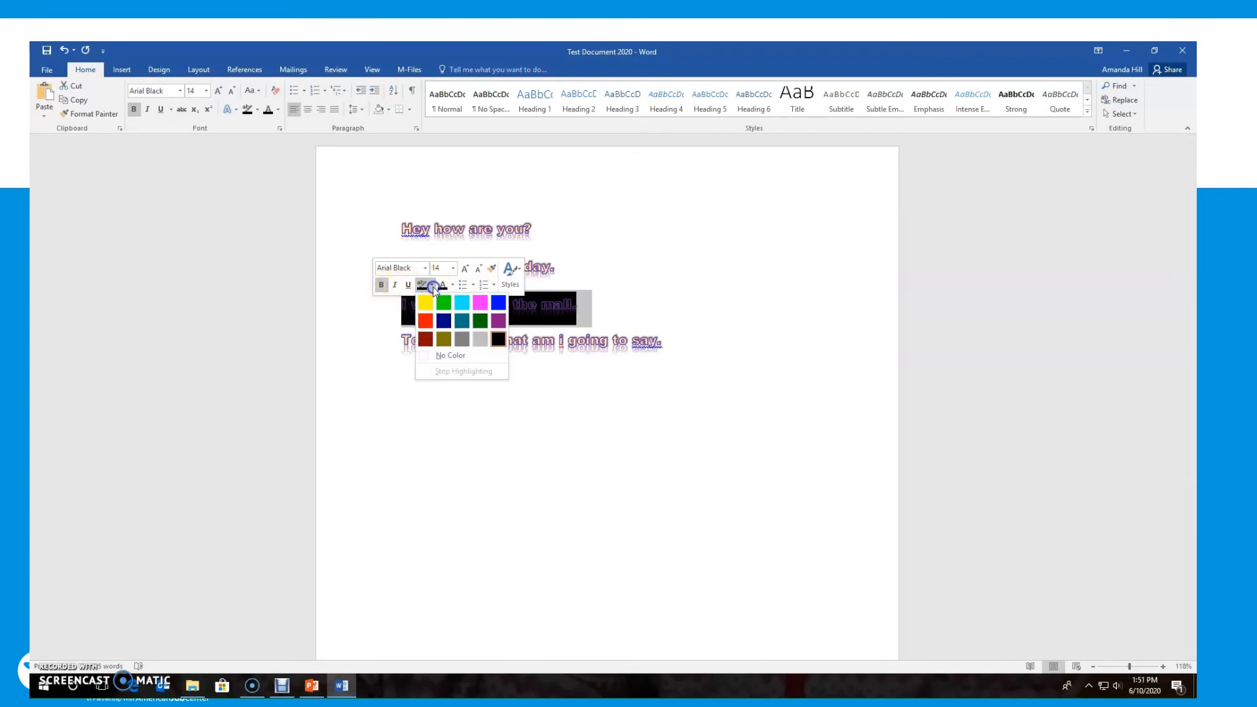
click(433, 289)
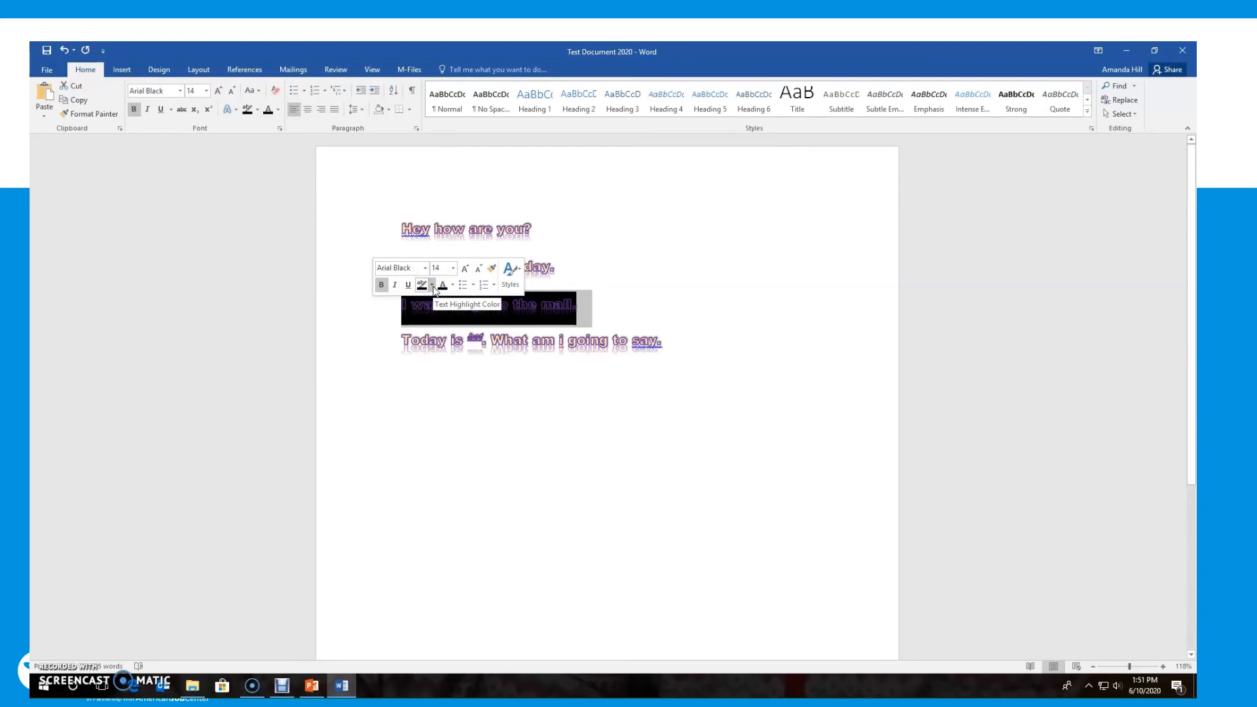
click(451, 288)
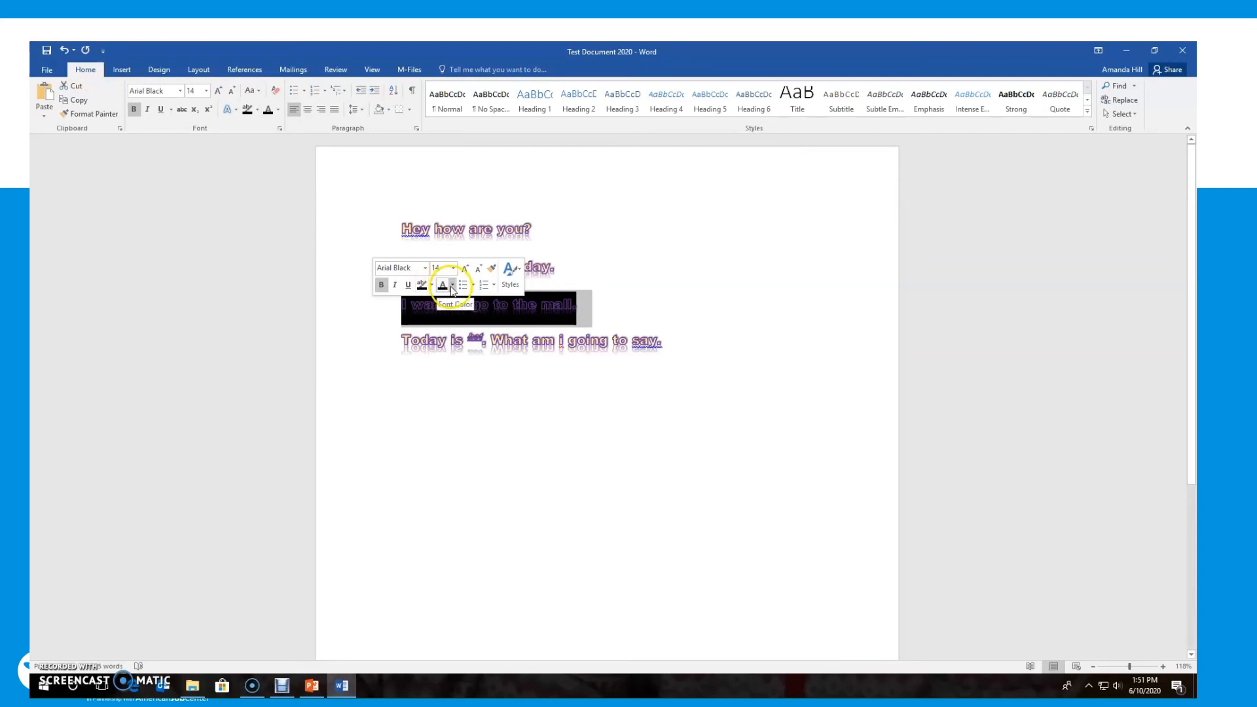
Apply the first preset text effect, the black fill, to the black-highlighted line and clear the selection
click(236, 109)
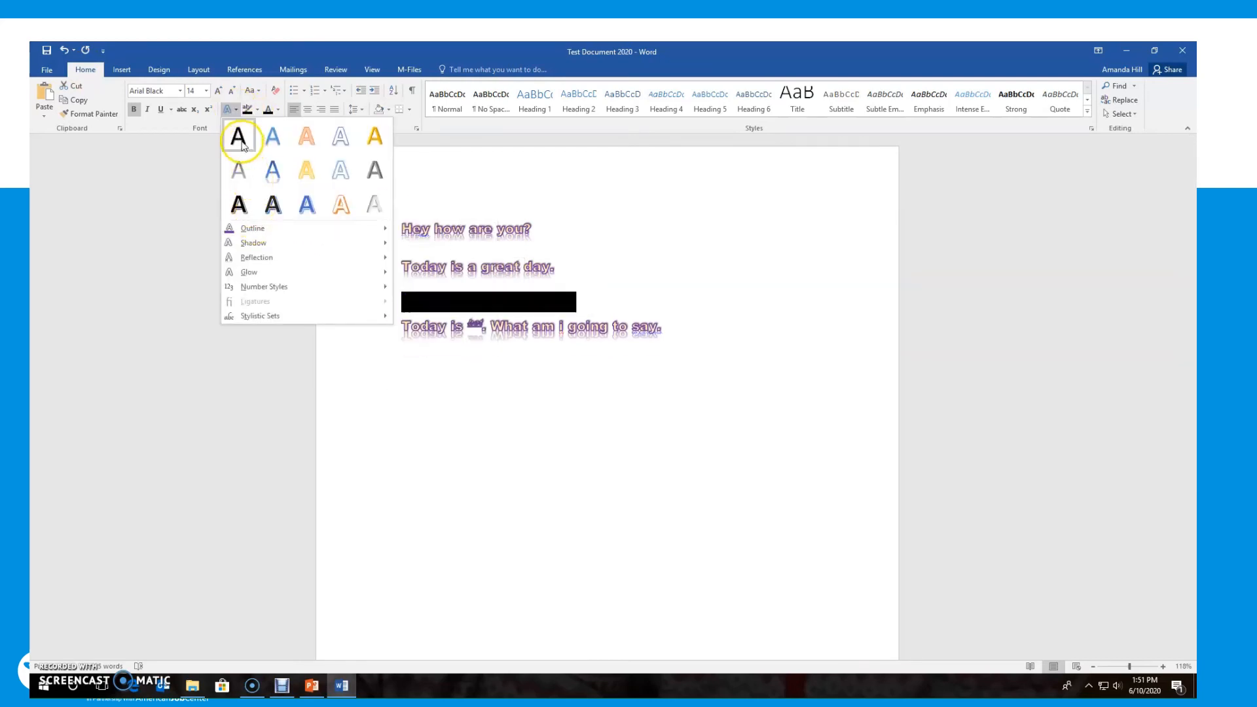
click(239, 139)
click(612, 395)
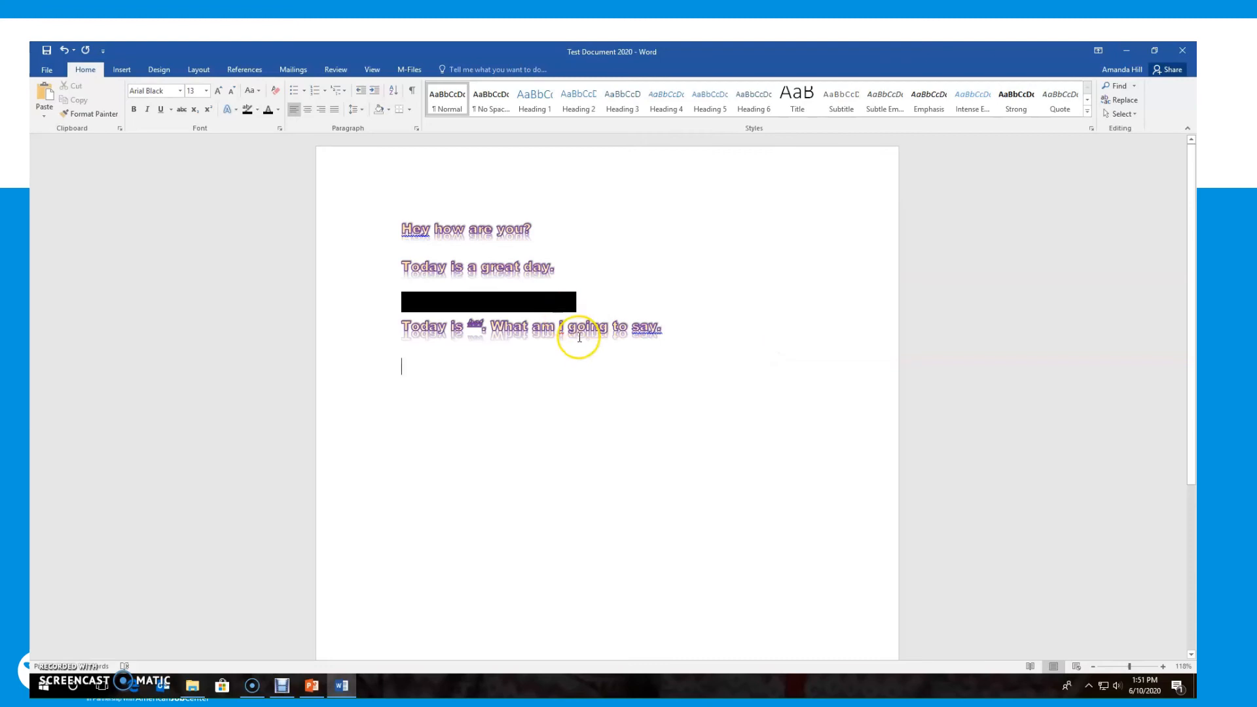
Reselect the black-highlighted third line and remove its highlighting with No Color
click(589, 300)
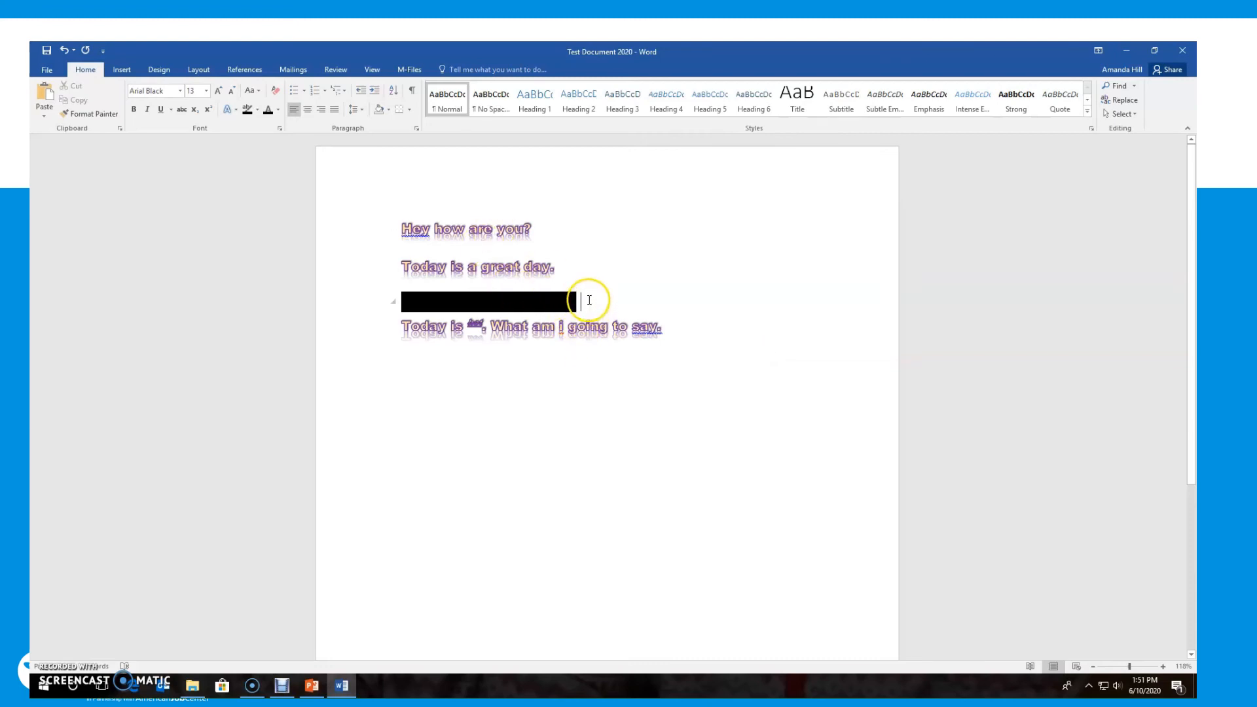
drag(589, 300, 399, 297)
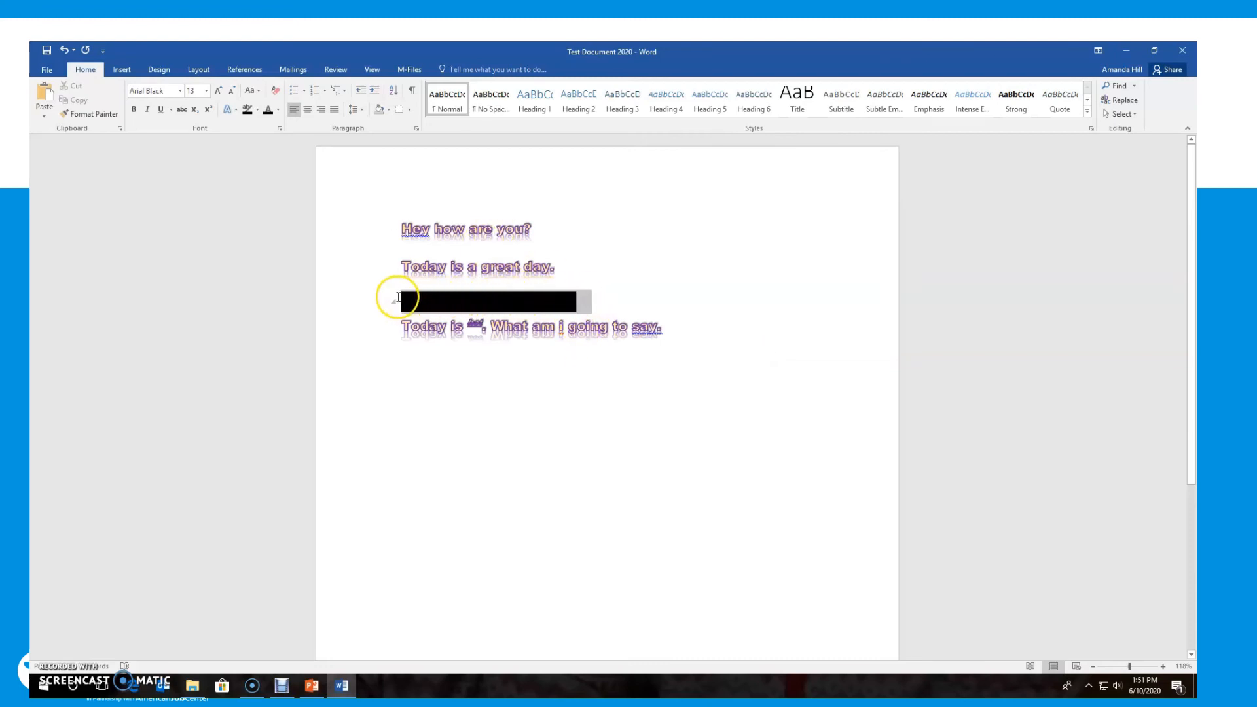
click(258, 110)
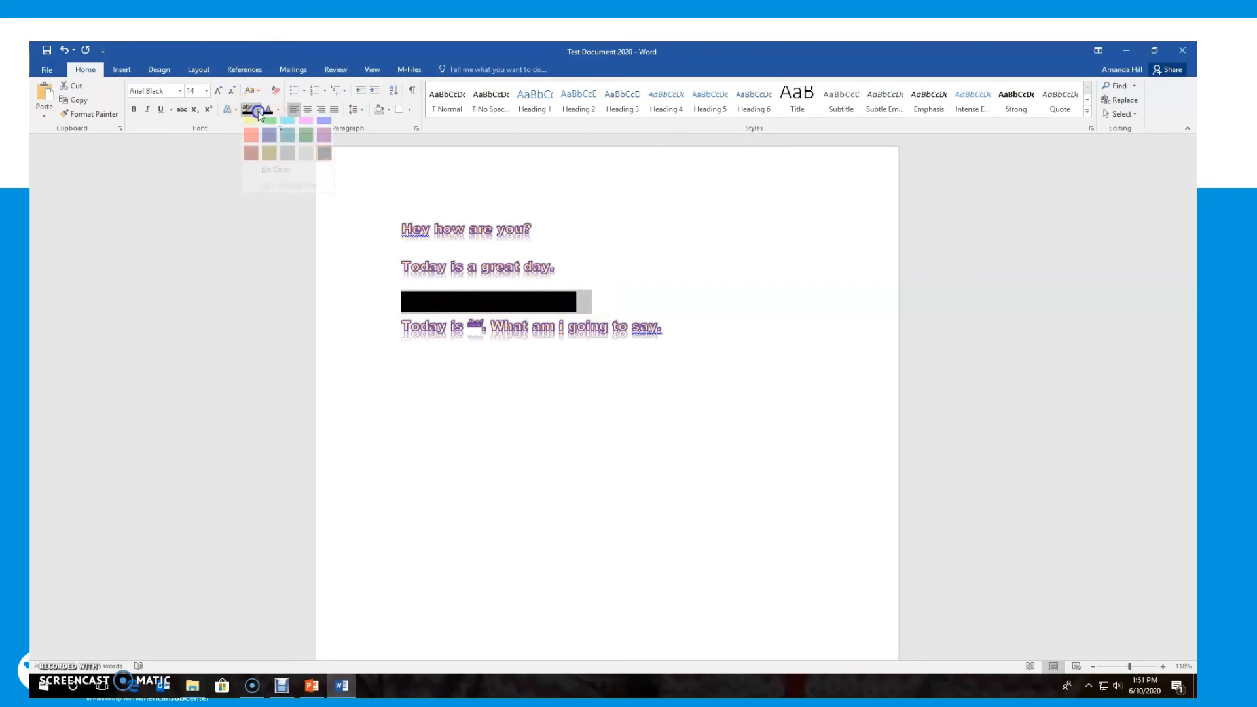
click(257, 178)
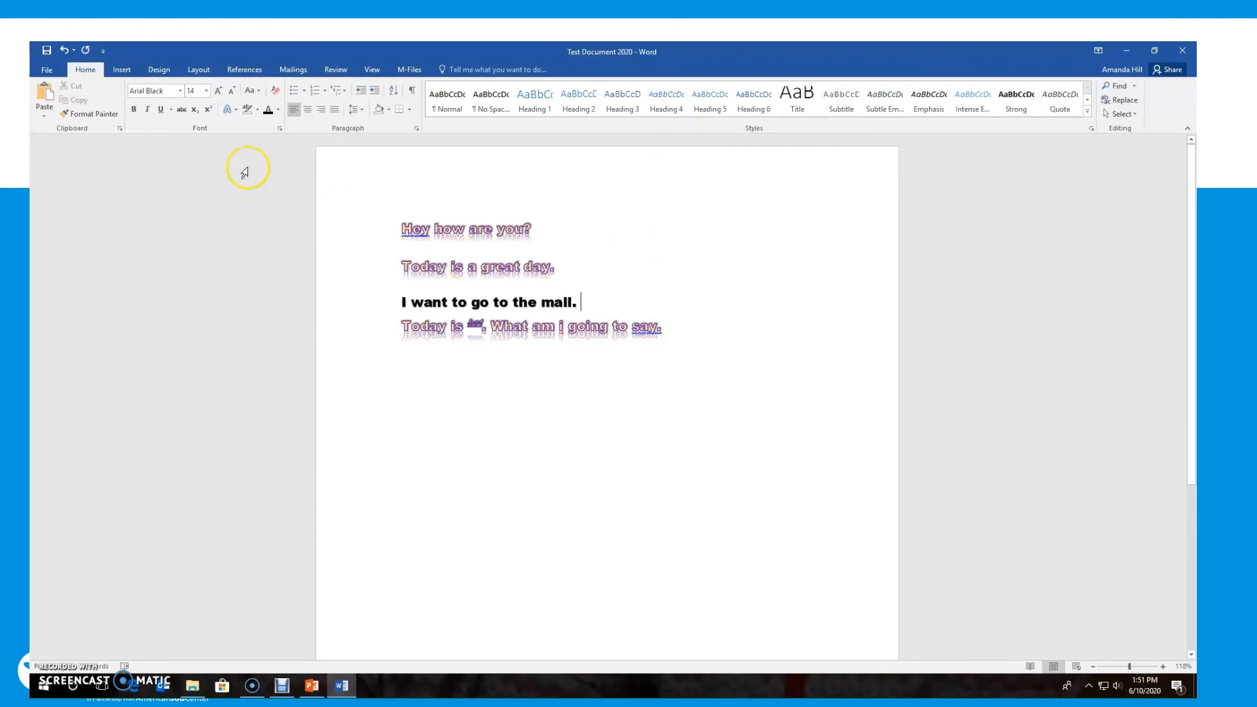
Choose black as the highlighter colour with nothing selected and highlight the line "Hey how are you?" with it
click(256, 110)
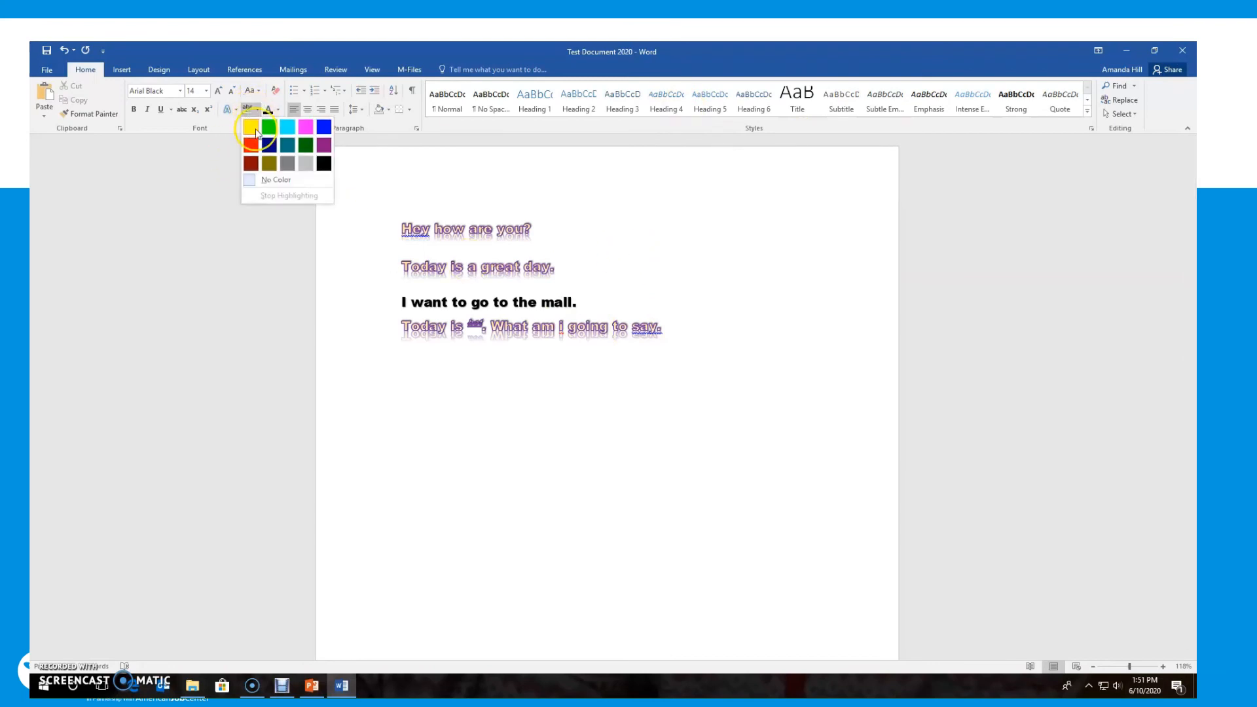
click(323, 163)
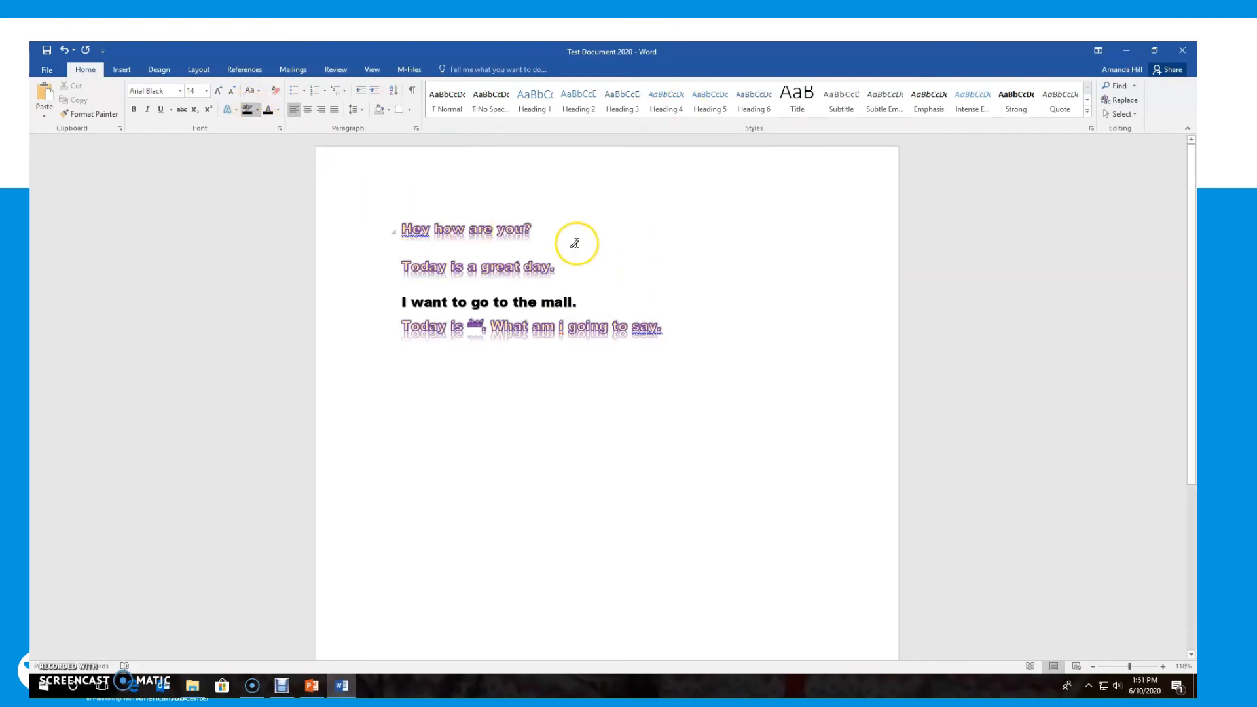
click(547, 232)
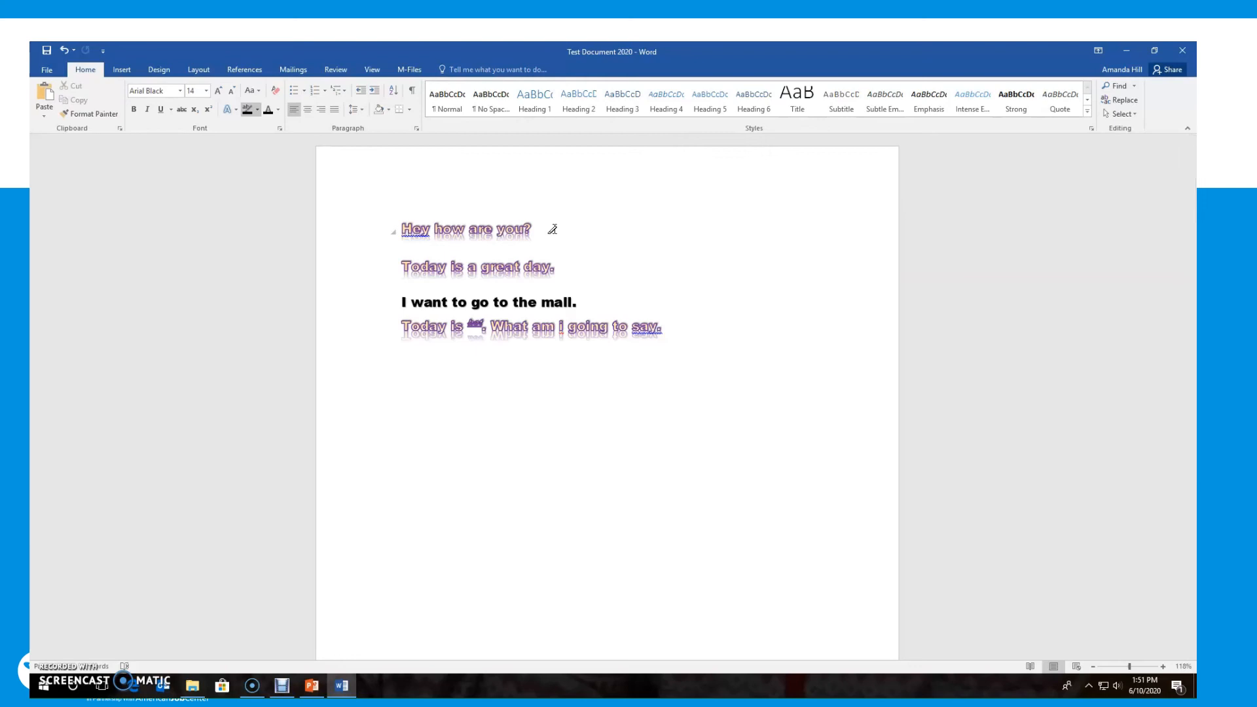
drag(552, 229, 379, 239)
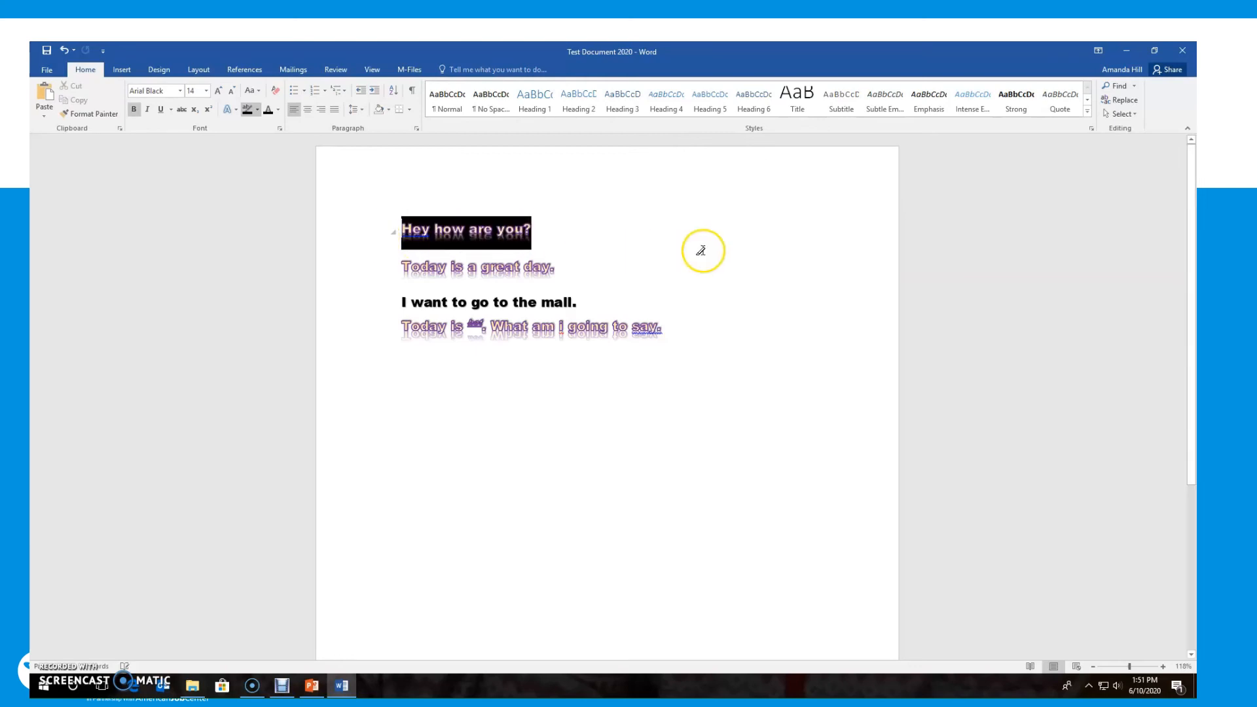
Switch the highlighter to turquoise and mark the lines "Today is a great day." and "Today is hot. What am i going to say."
click(257, 109)
click(284, 134)
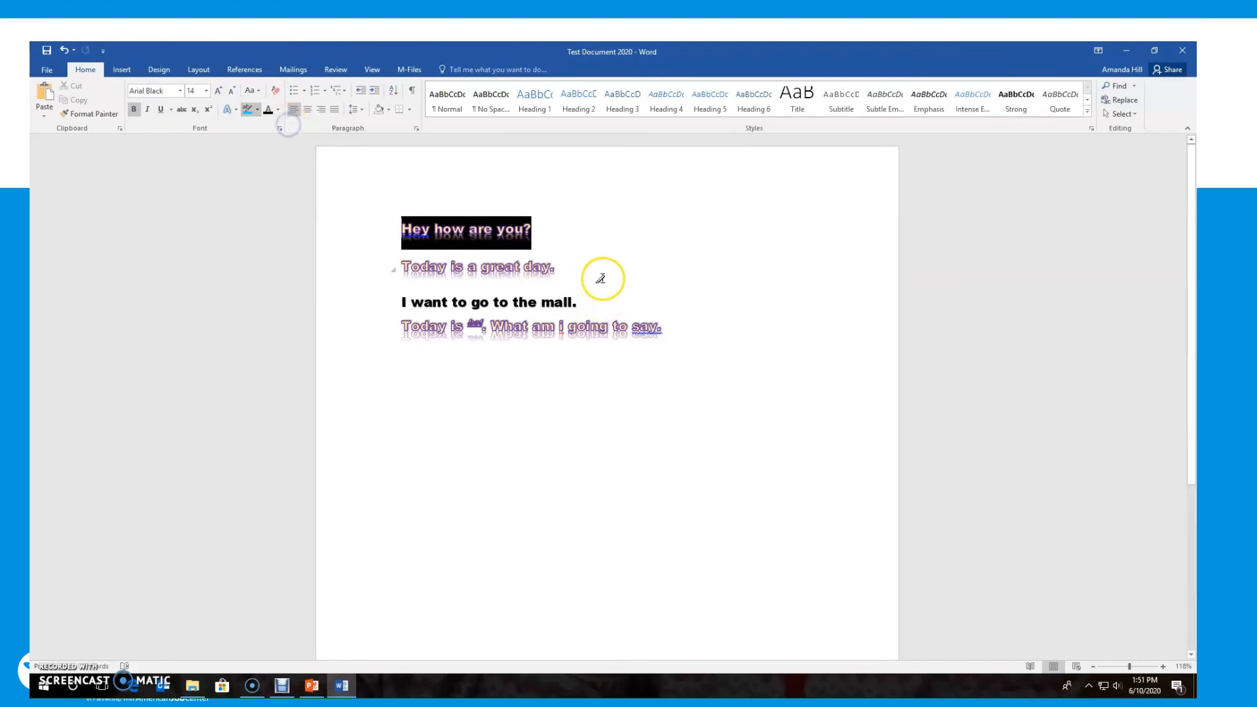
click(374, 264)
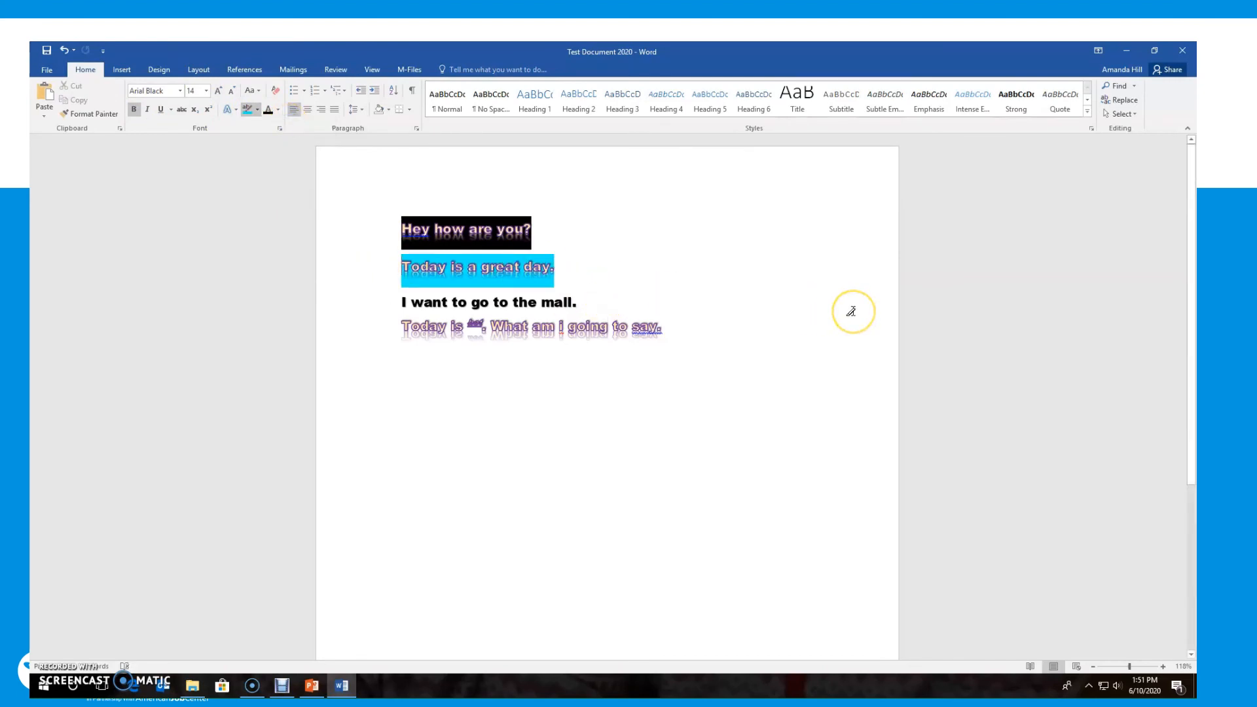
drag(681, 328, 379, 331)
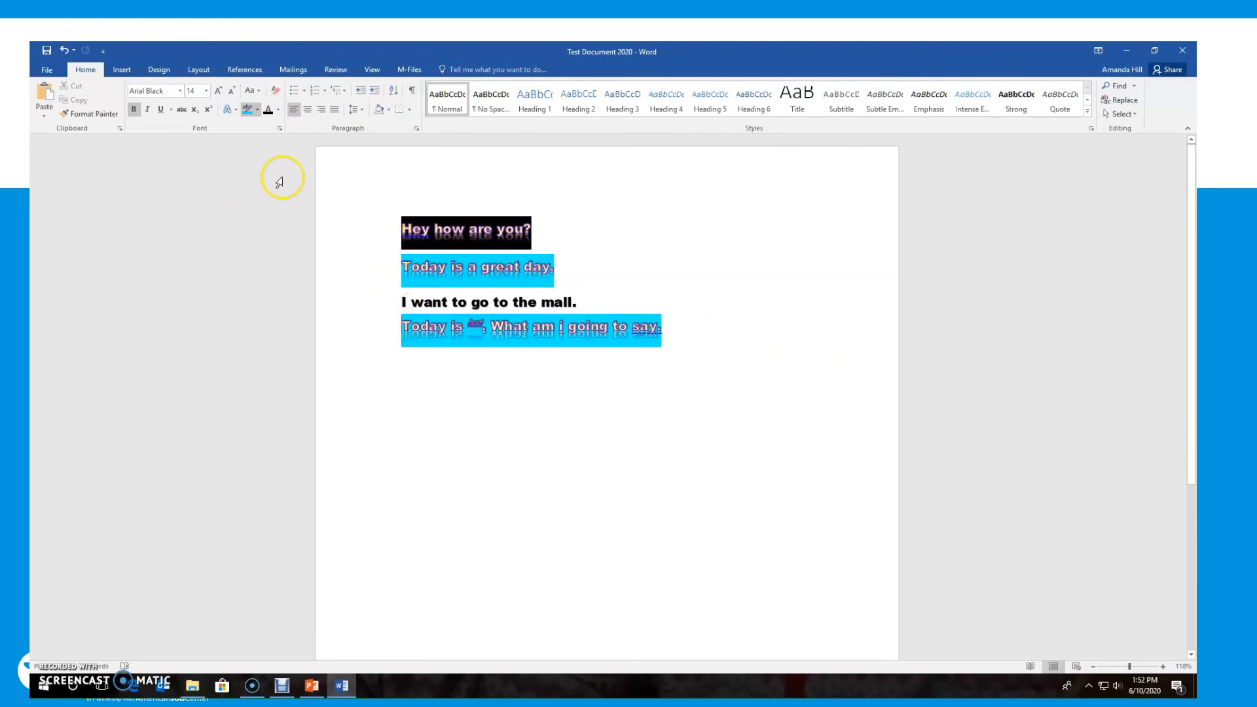
Select the last two lines and set their font colour to a gold theme shade
click(279, 112)
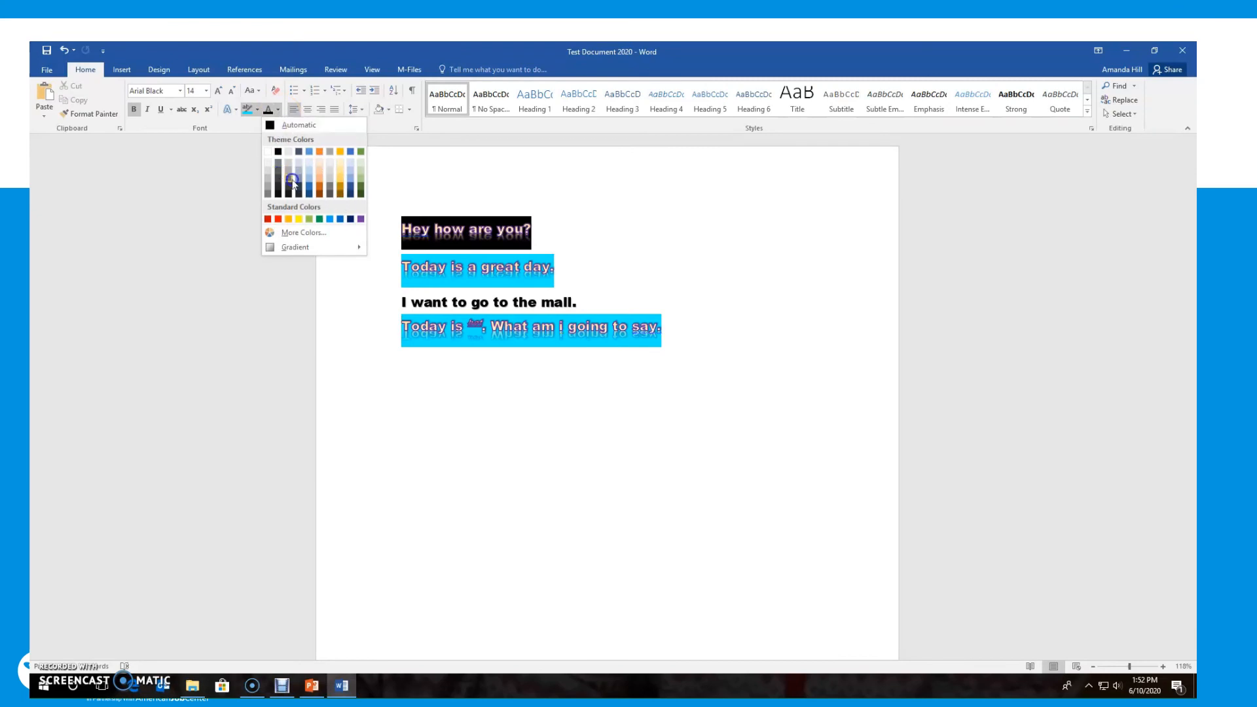
click(337, 183)
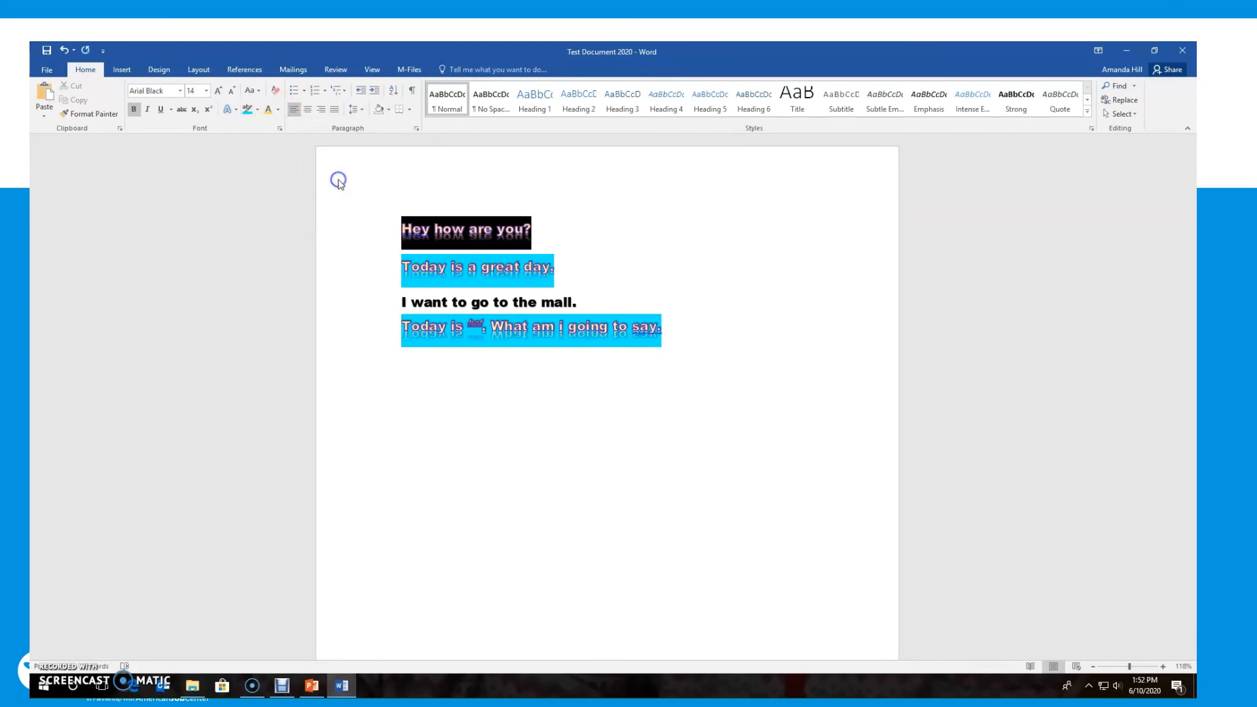
drag(673, 345, 324, 310)
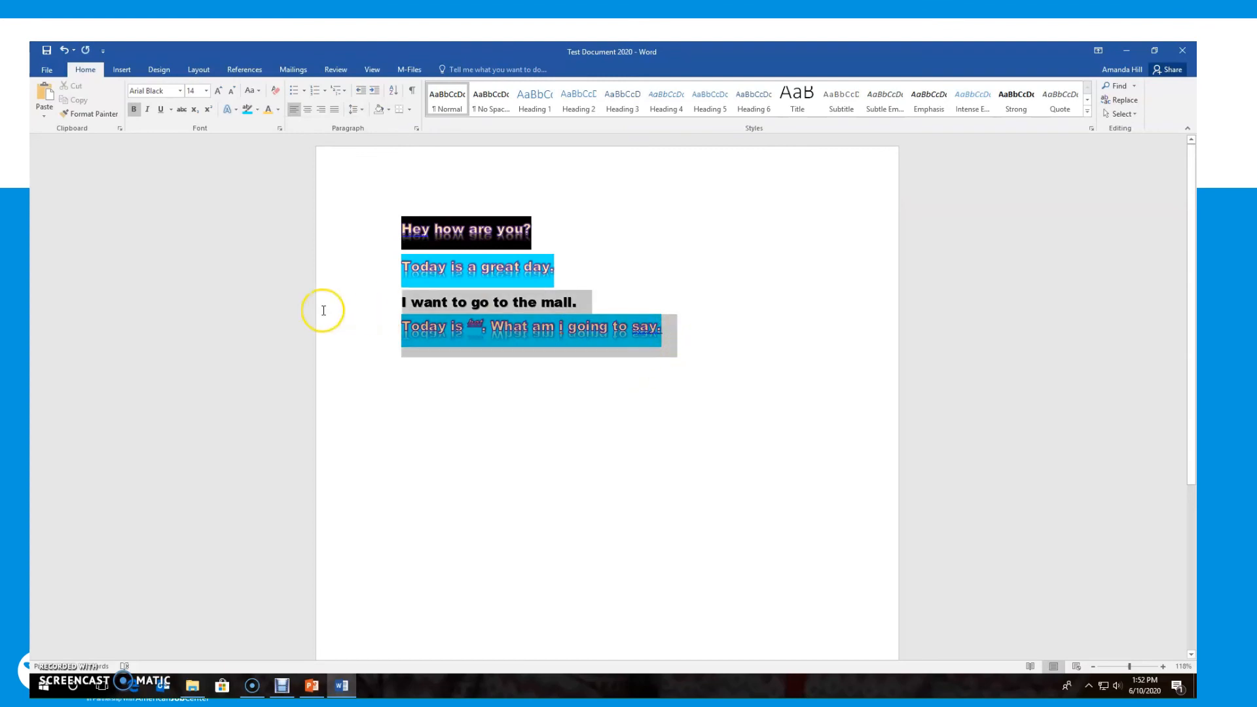
click(278, 109)
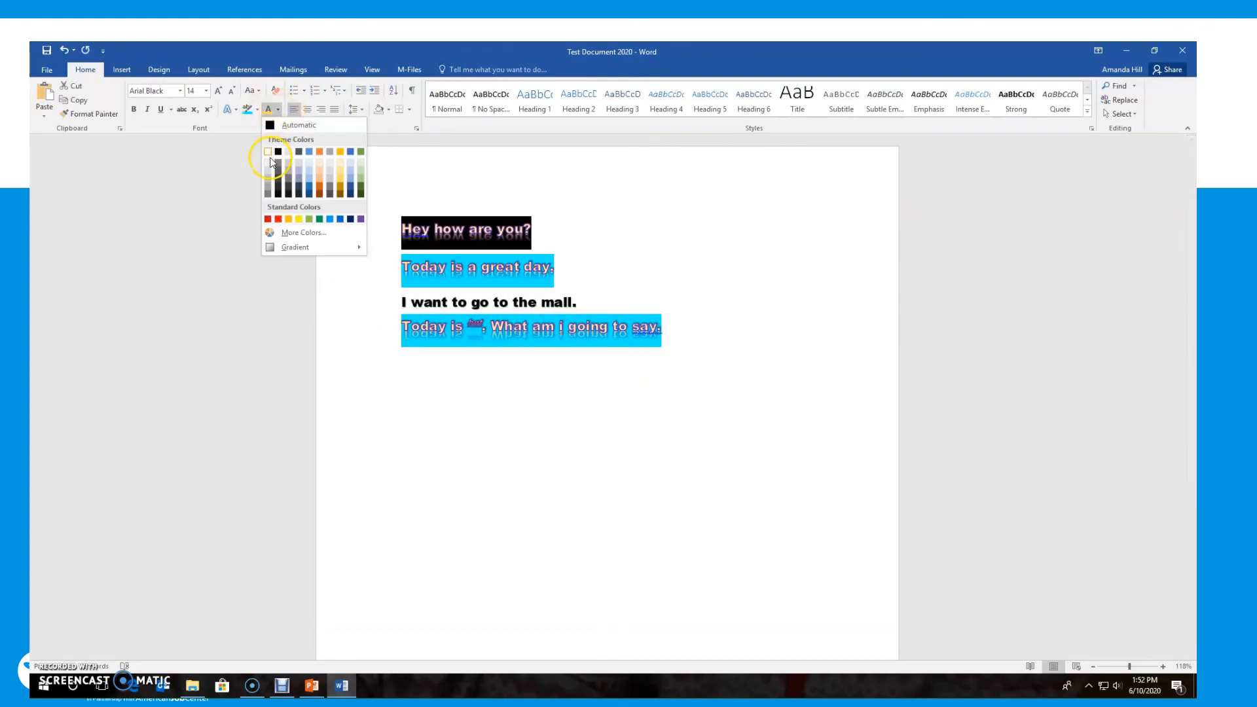
click(340, 183)
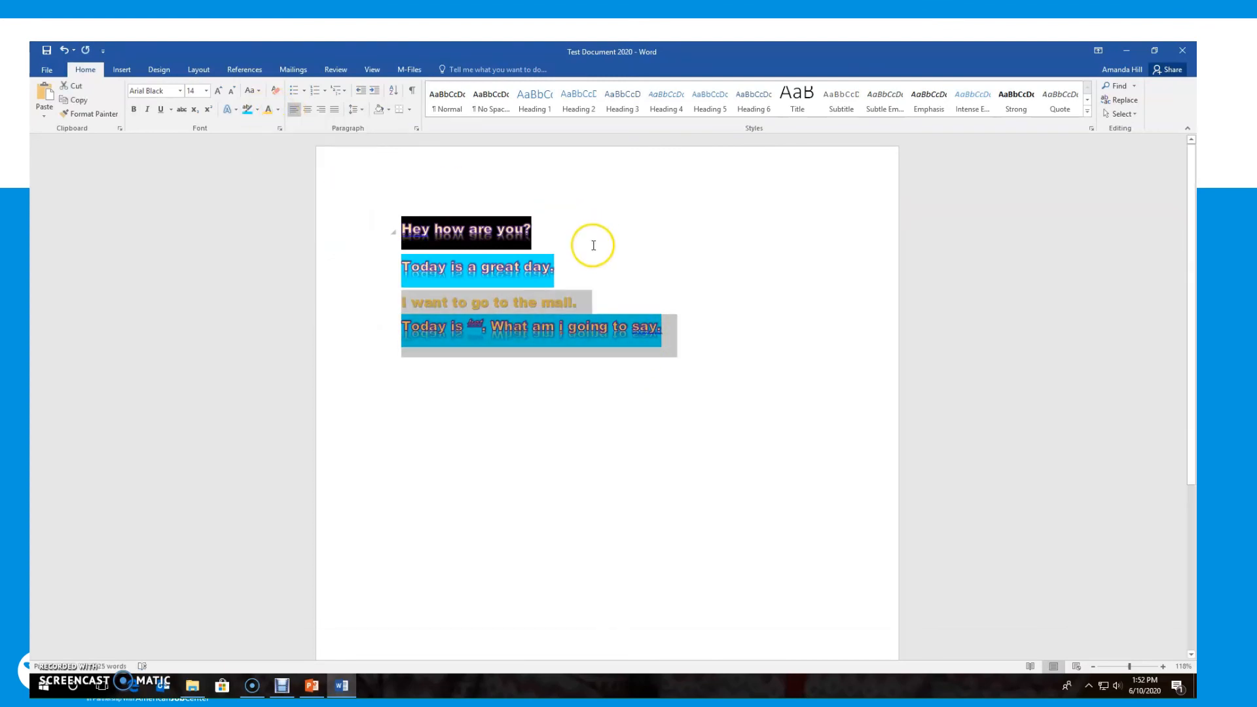
Select the line "Today is a great day." and set its font colour to a green theme shade
click(504, 265)
click(347, 266)
click(279, 111)
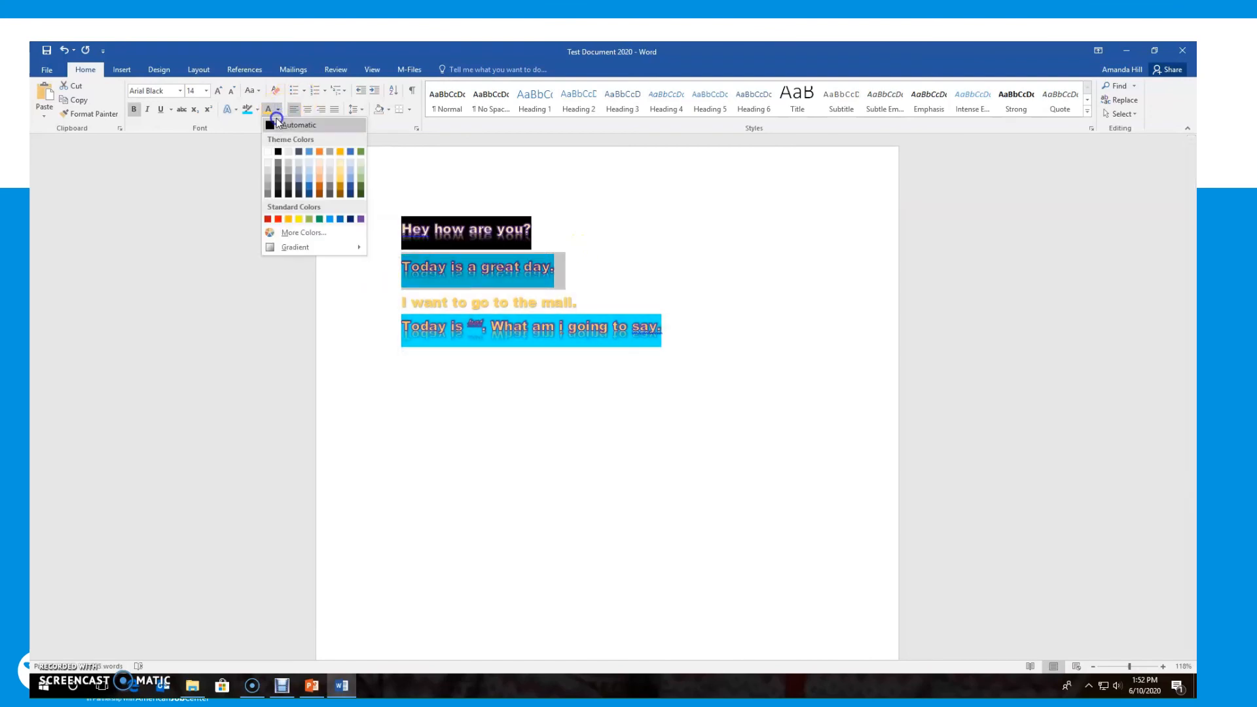
click(359, 178)
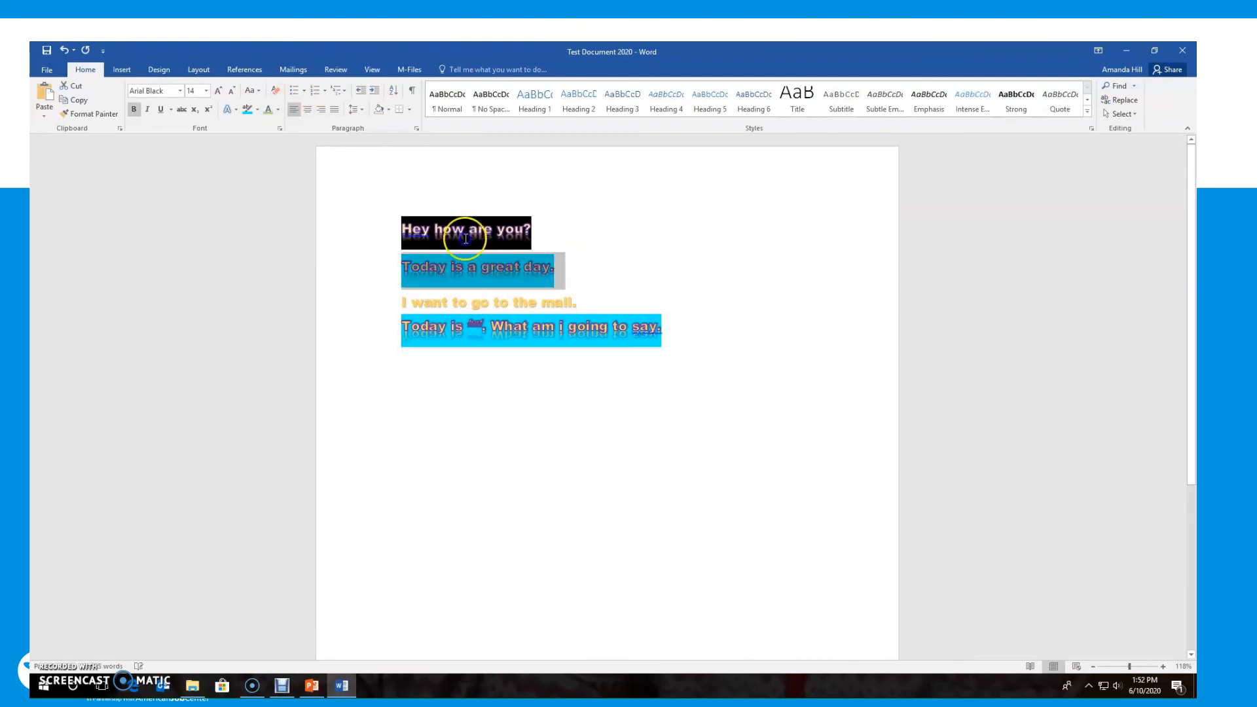
click(596, 252)
Remove the highlighting from all four lines with No Color and leave the text unselected
drag(679, 336, 365, 225)
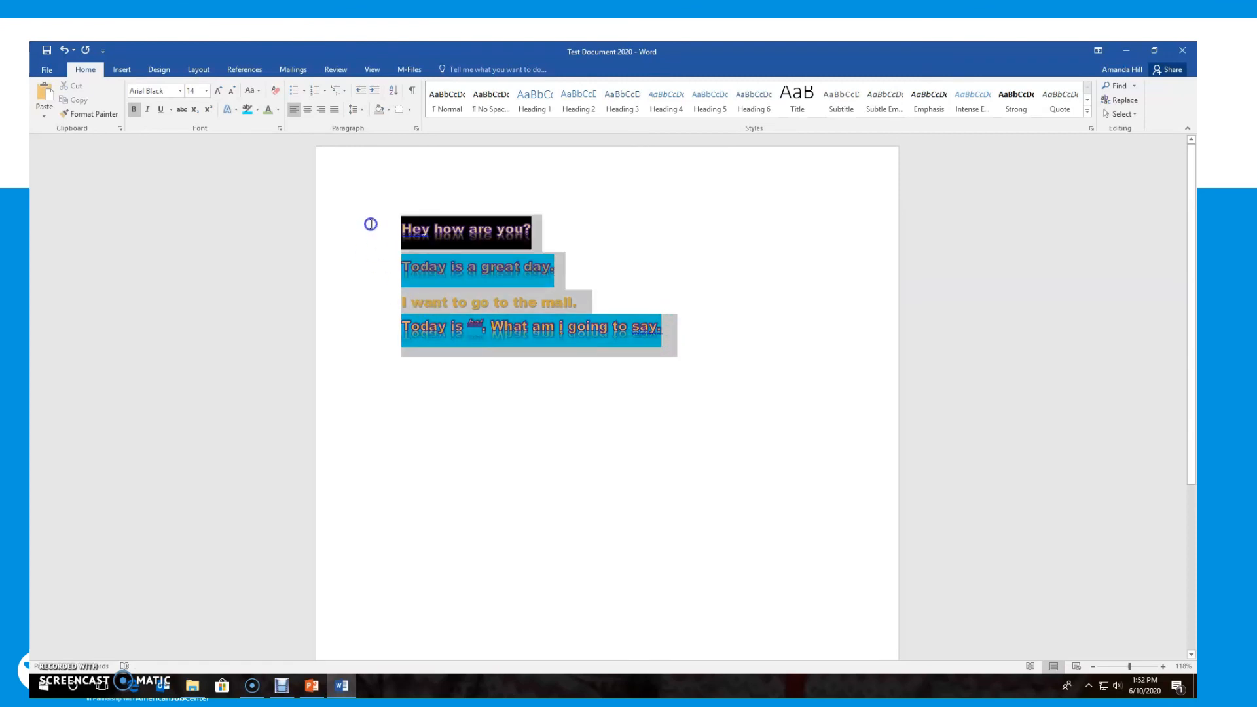
click(257, 113)
click(258, 181)
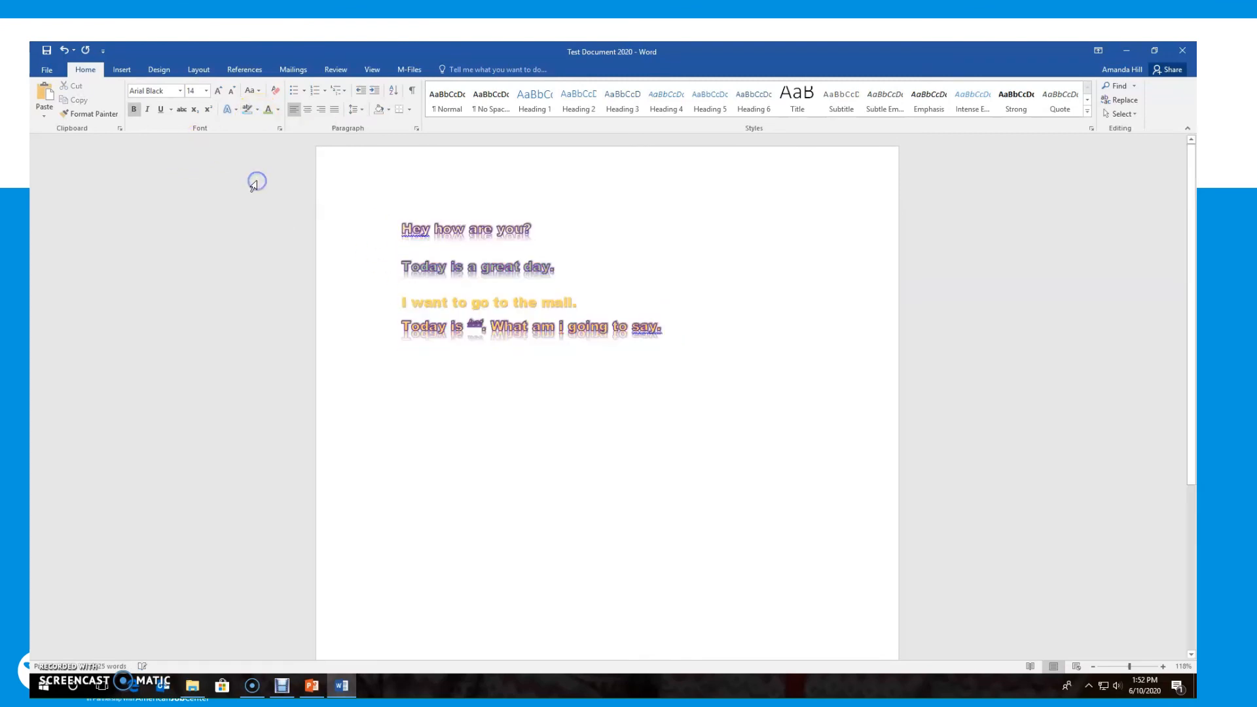
click(357, 327)
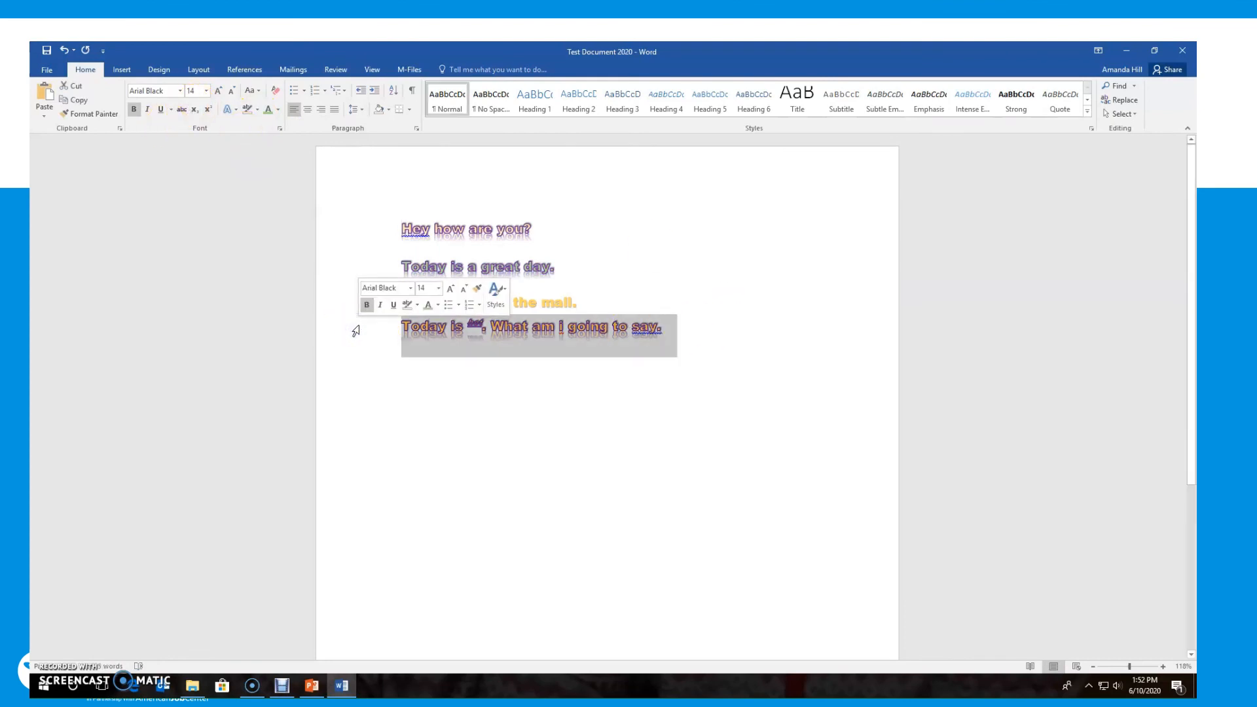
click(497, 419)
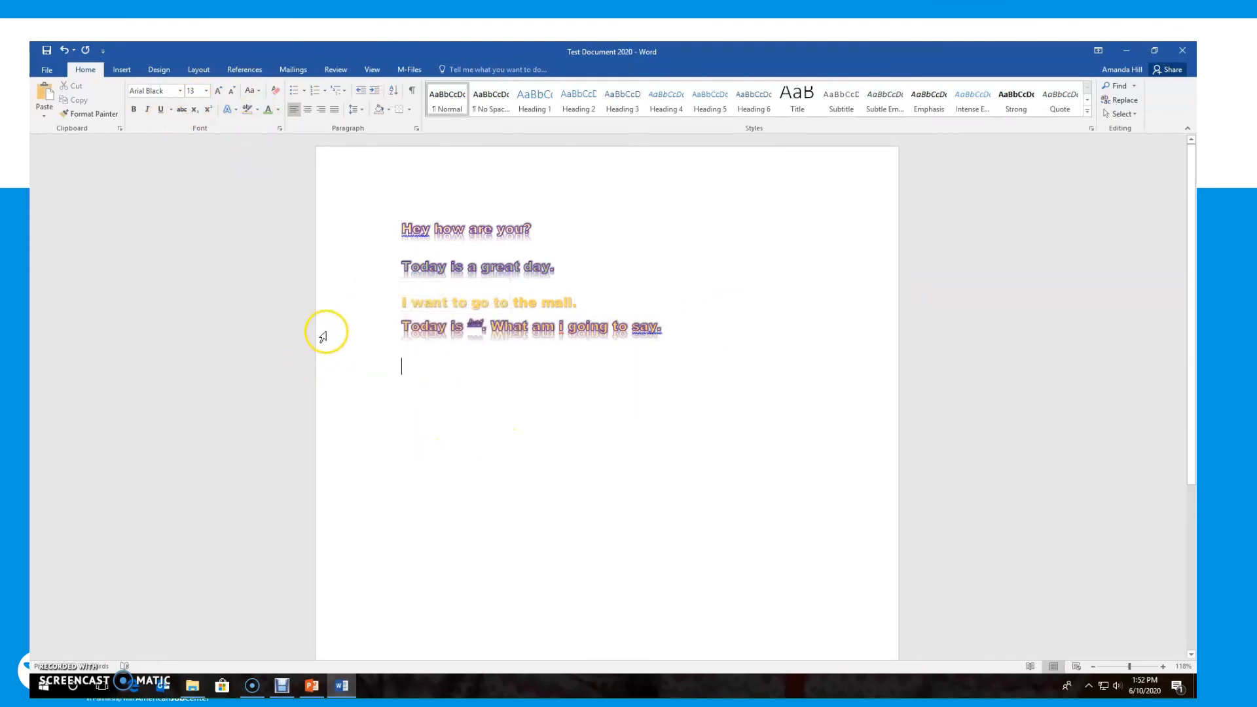
Select the whole document and set the font colour to Automatic
triple_click(354, 312)
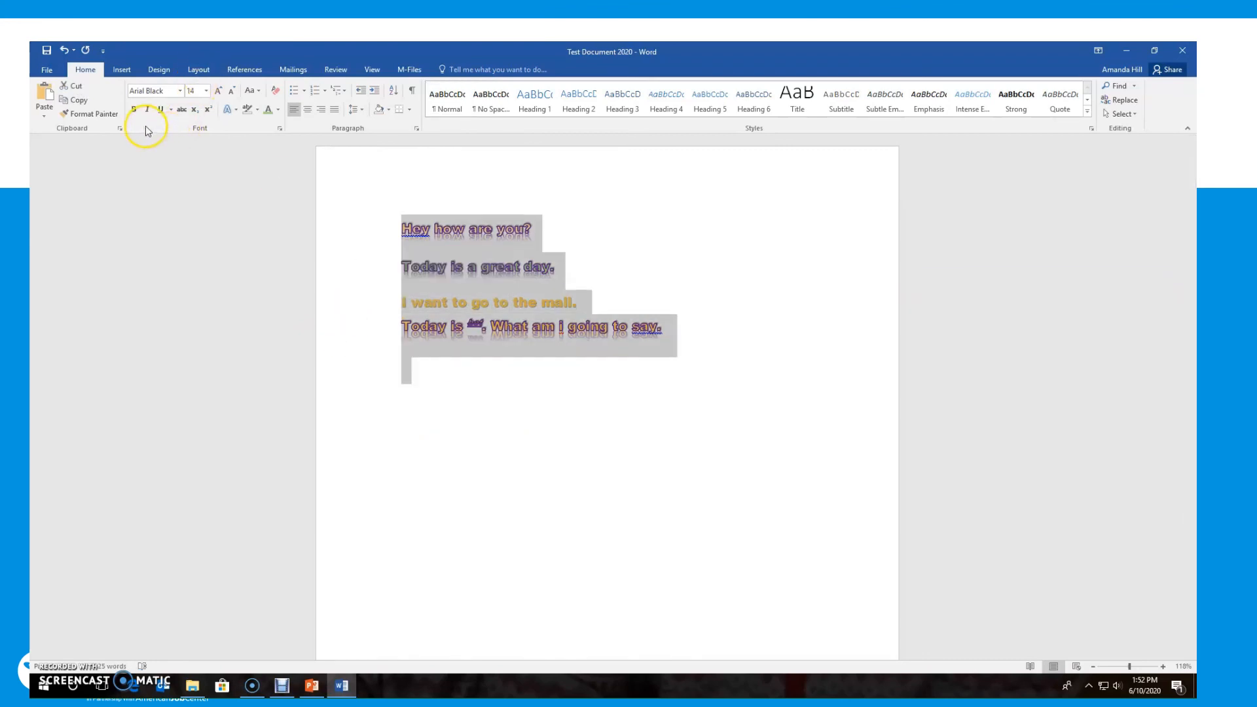
click(278, 109)
click(280, 127)
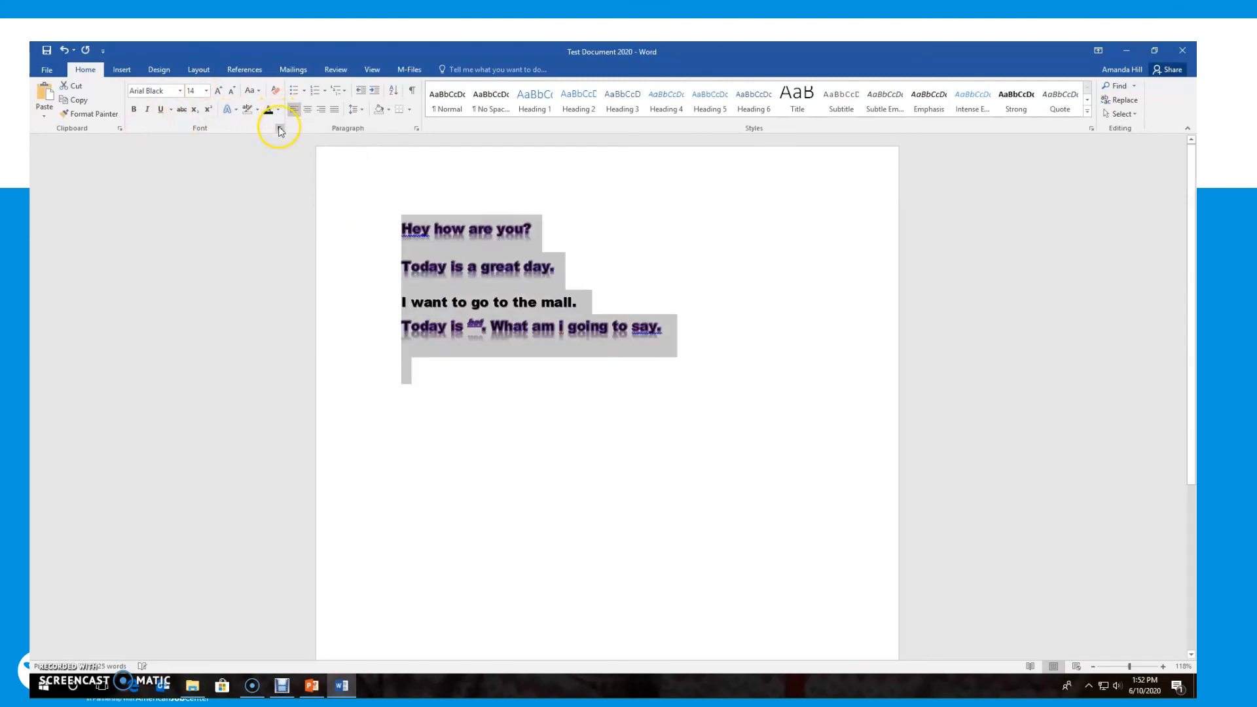
Apply the first preset text effect, the black fill, to all the selected text and clear the selection
click(236, 111)
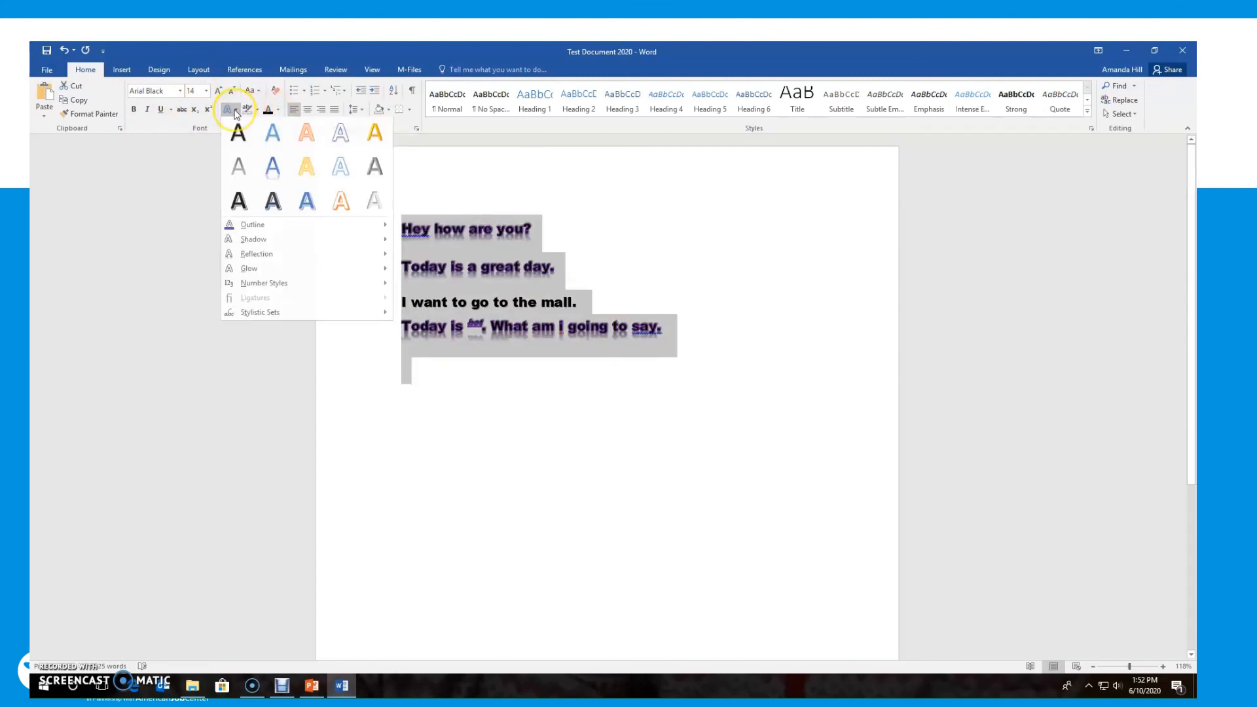
click(239, 136)
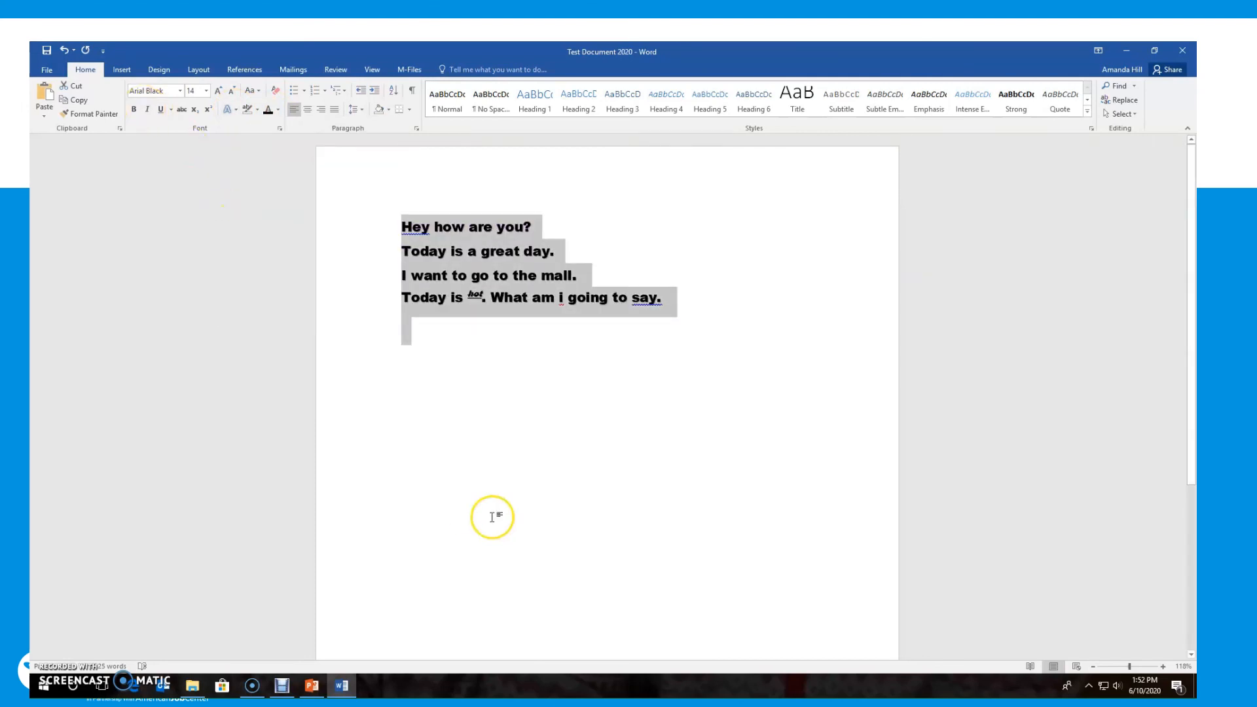
click(457, 338)
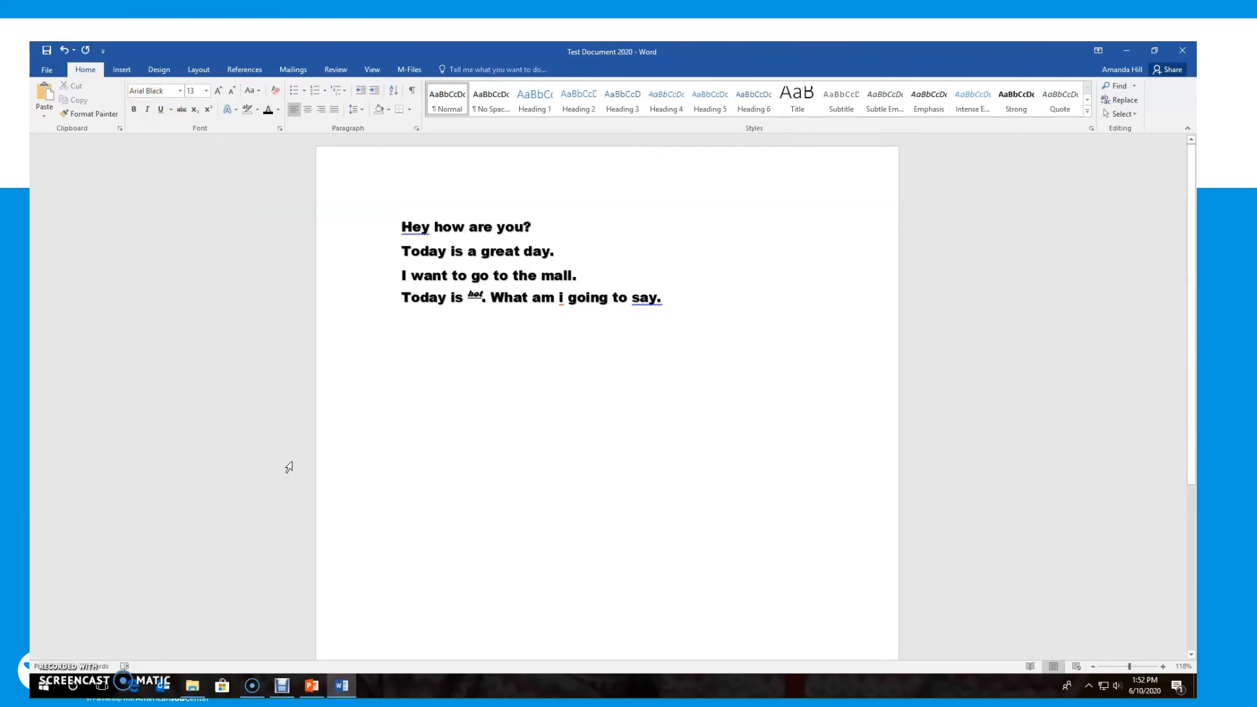
Open the advanced font settings and look through the character spacing Scale options without changing the value
click(281, 128)
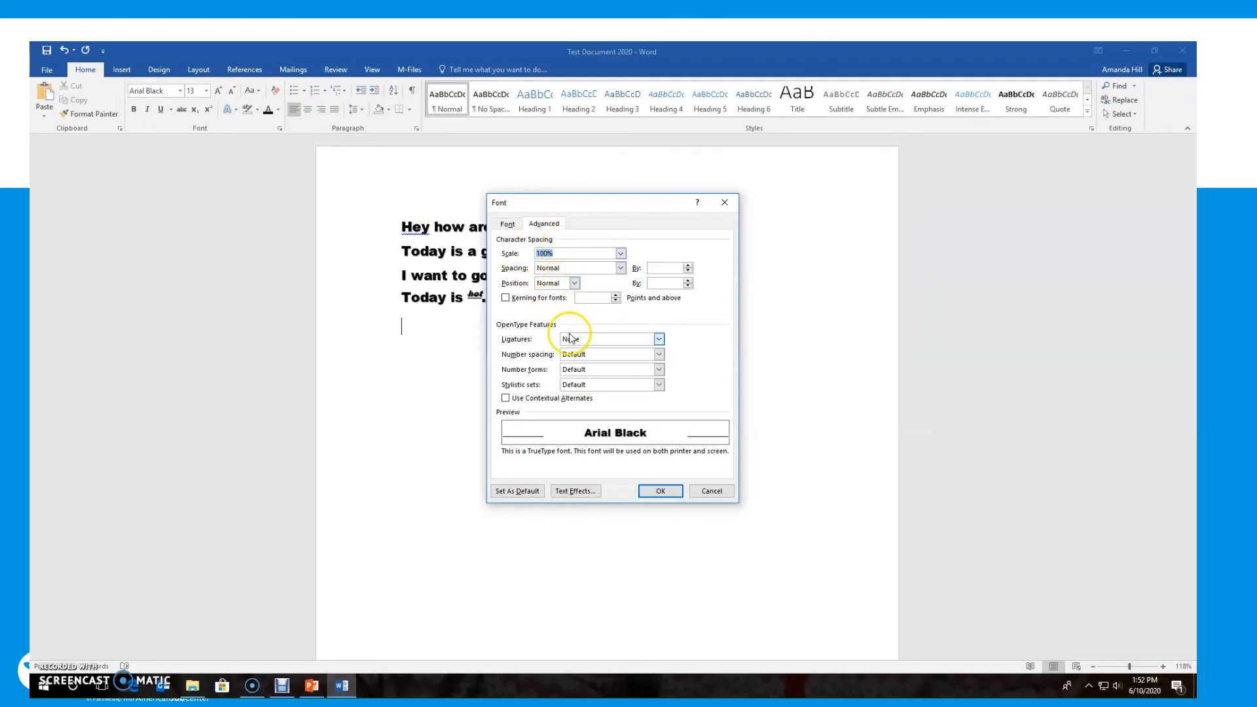
click(621, 254)
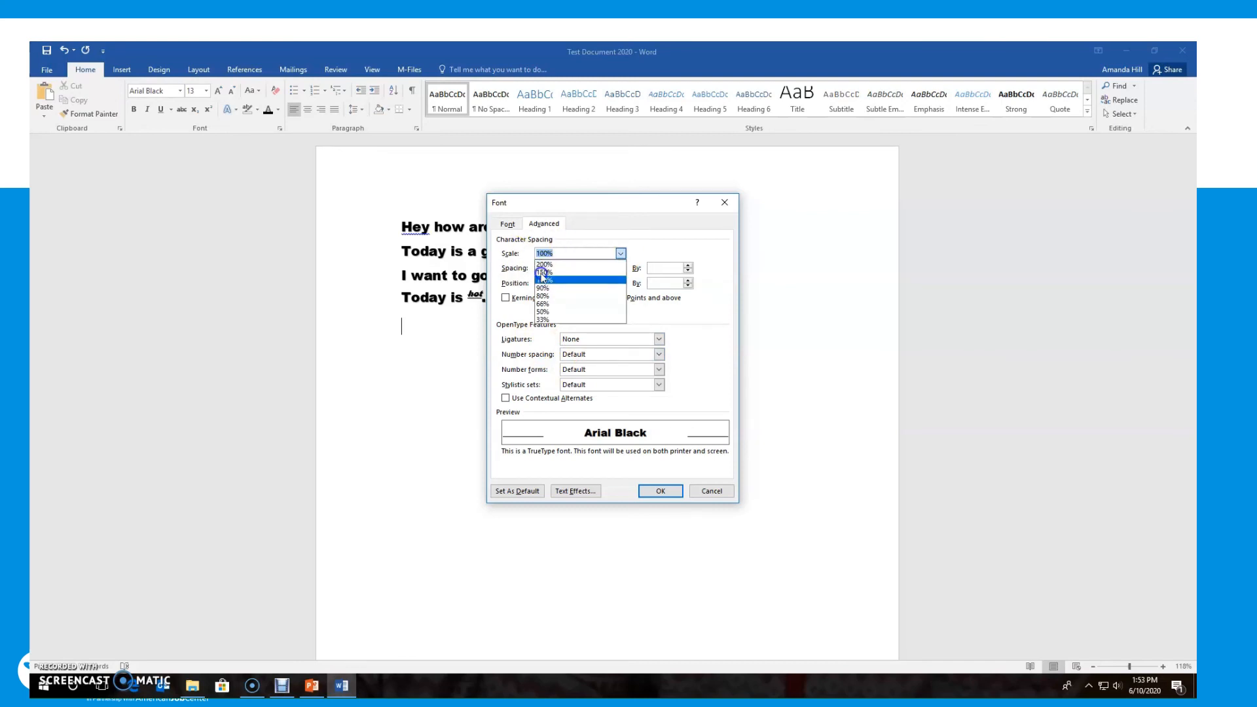
click(545, 436)
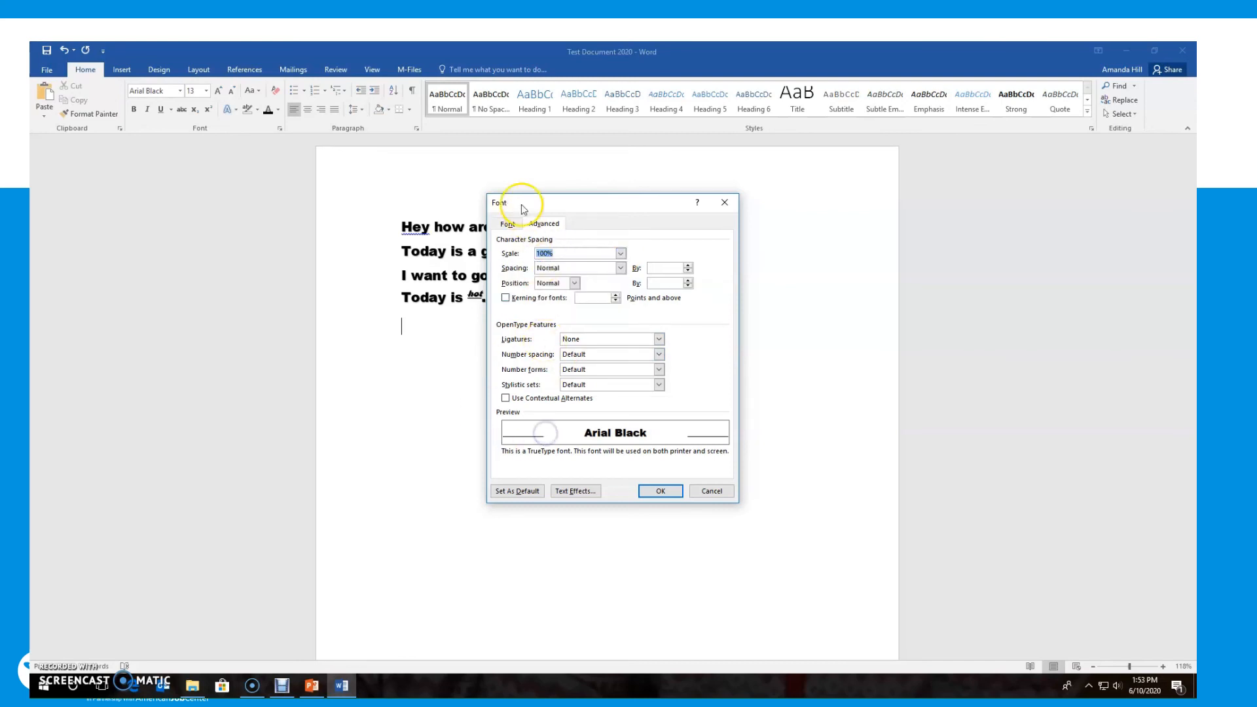
Apply Arial Black with double strikethrough and superscript at the insertion point on the empty line below the text
click(503, 224)
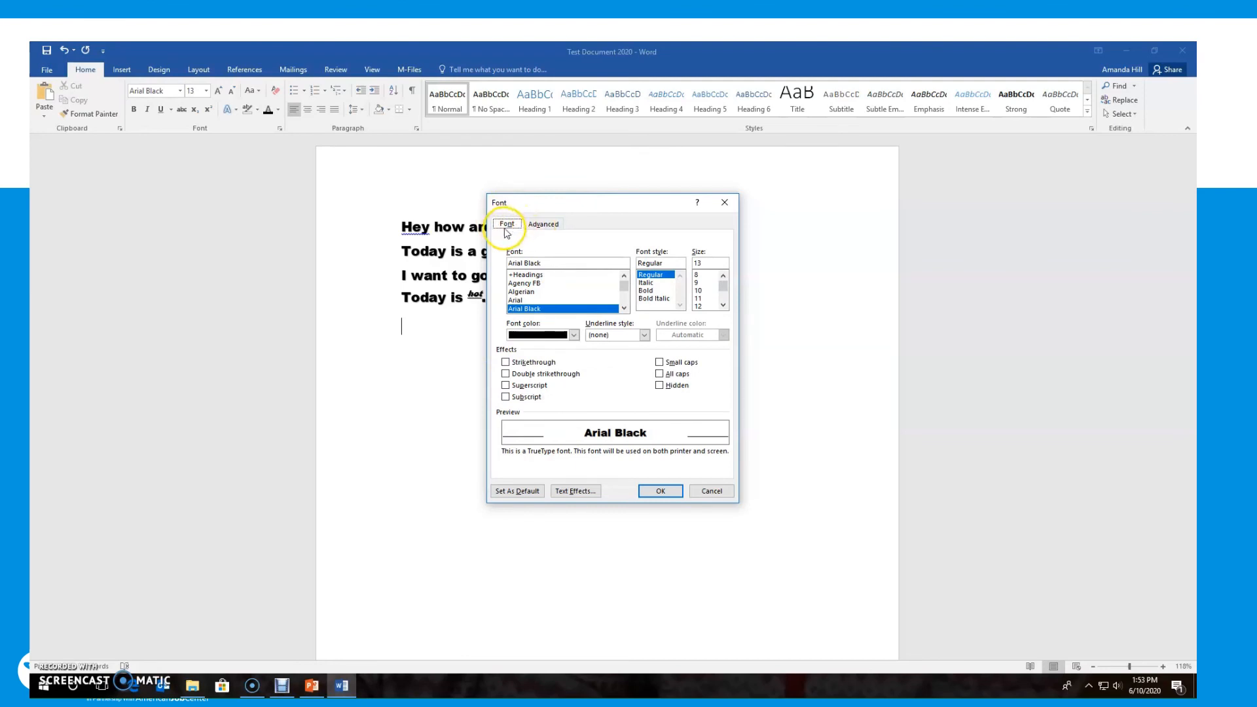
click(556, 283)
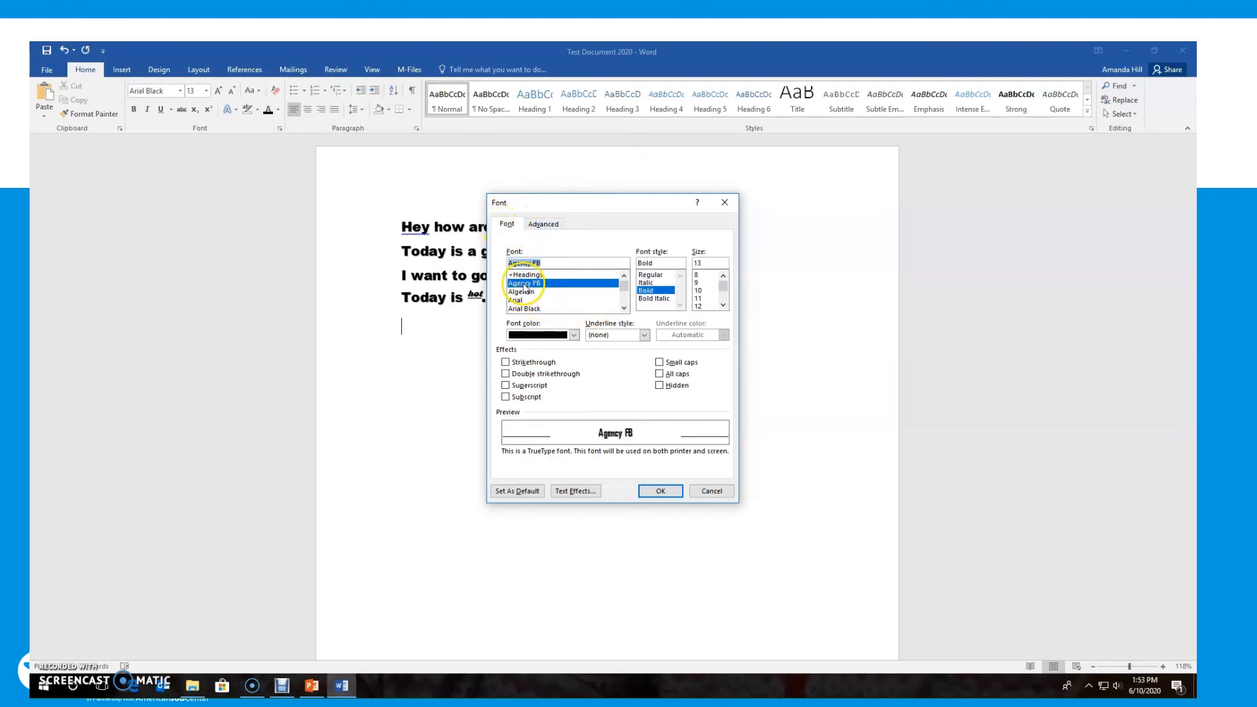
click(524, 308)
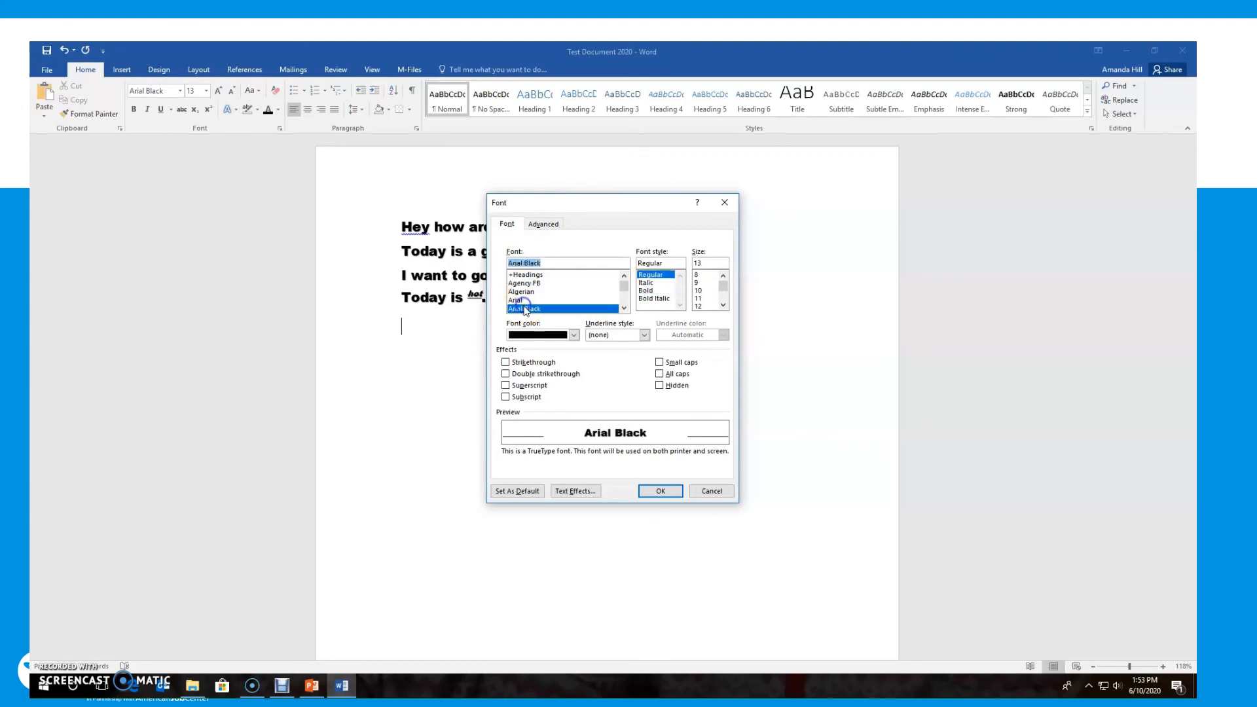
click(505, 362)
click(505, 374)
click(506, 385)
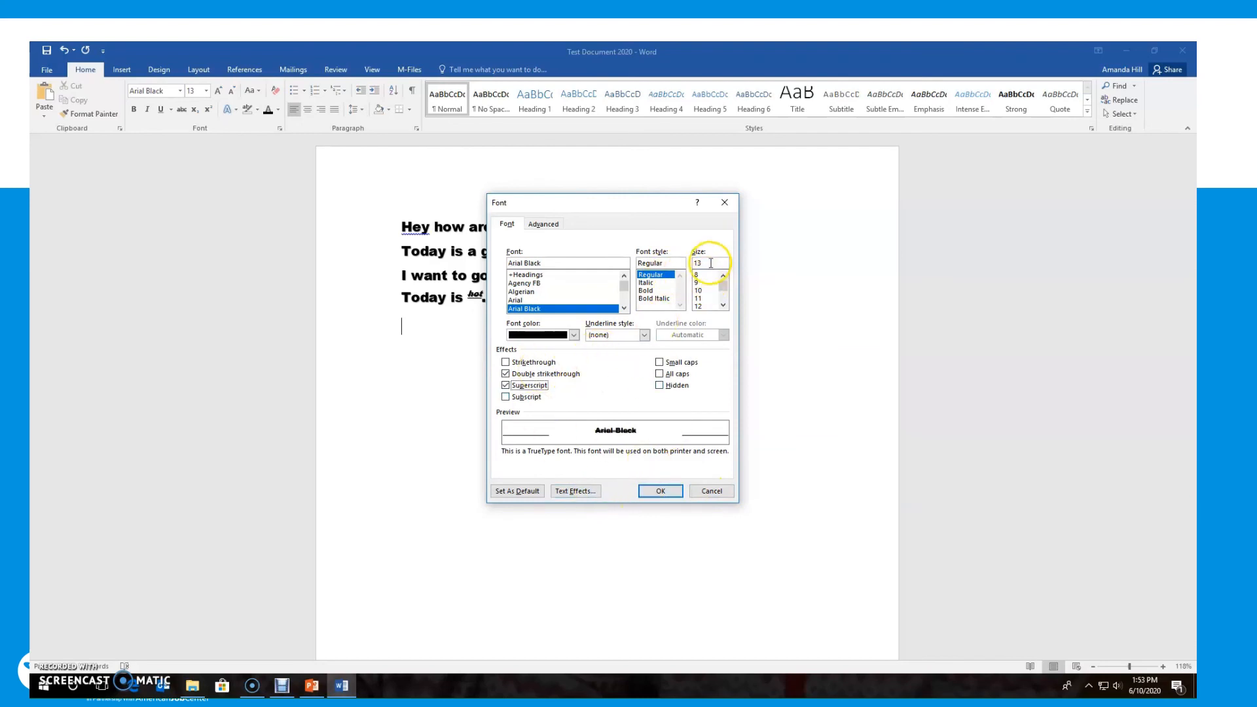
click(676, 484)
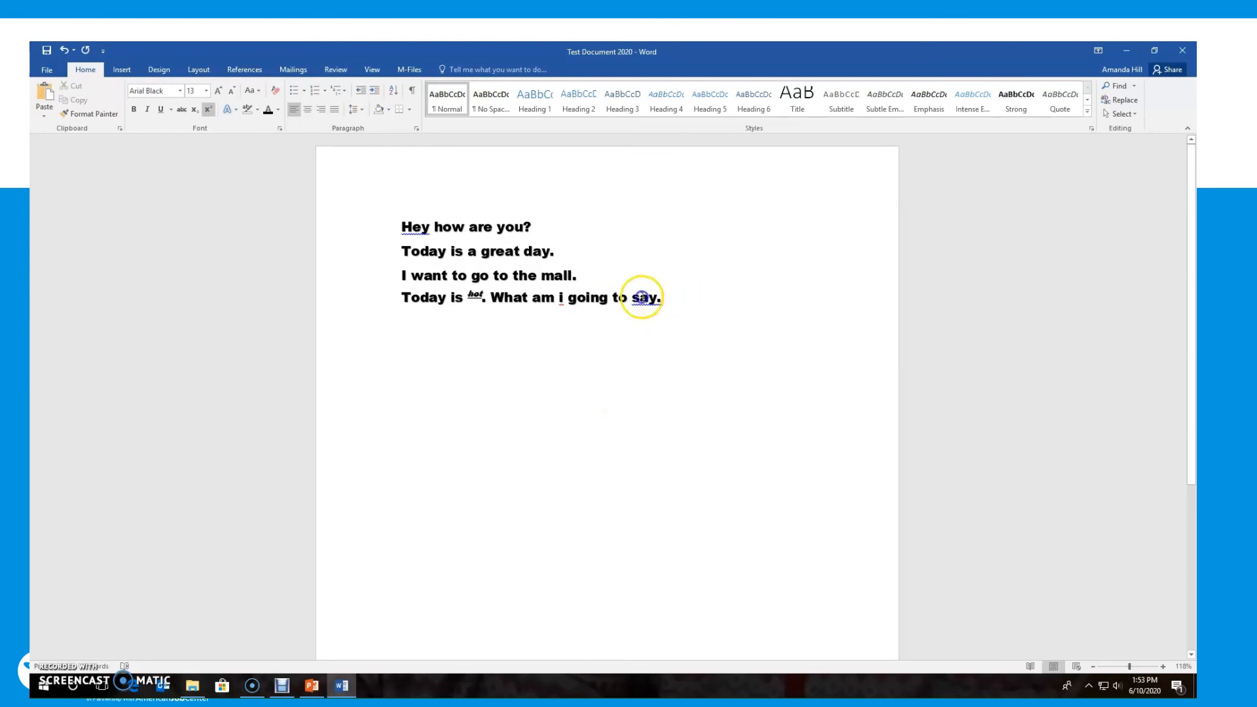
Apply double strikethrough to all four lines of text through the font settings and clear the selection
drag(665, 298, 402, 213)
click(279, 129)
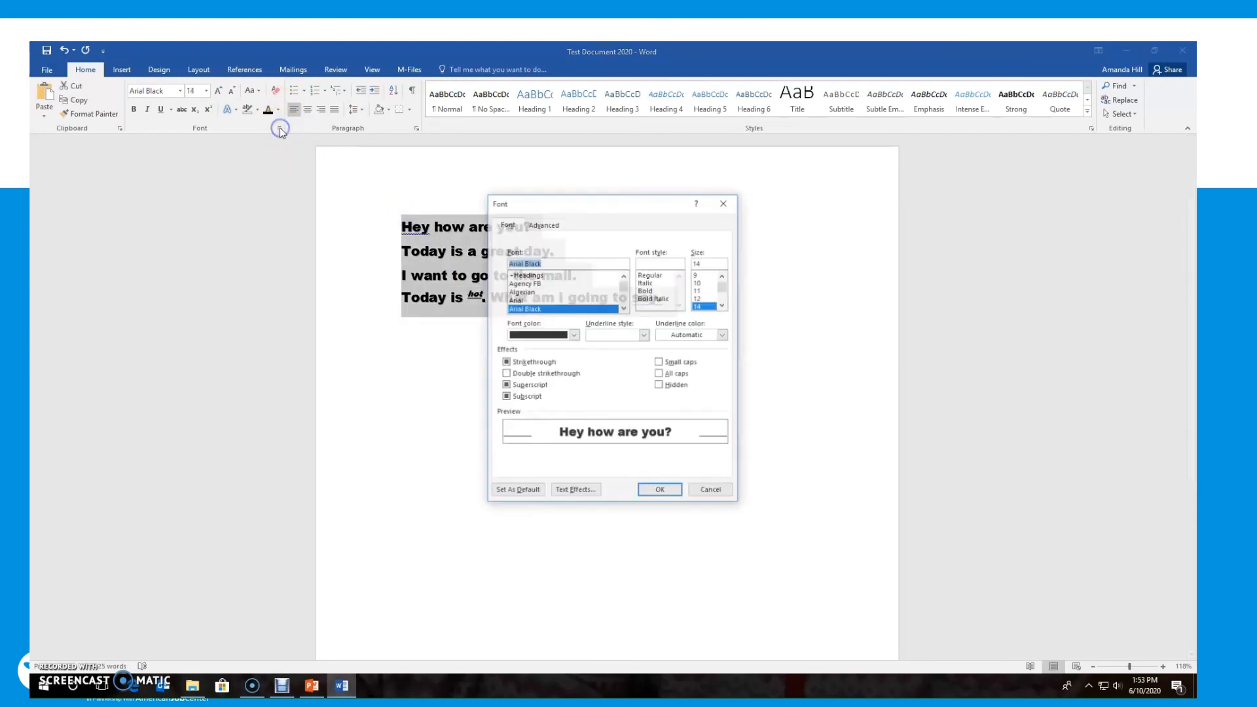
click(506, 374)
click(660, 492)
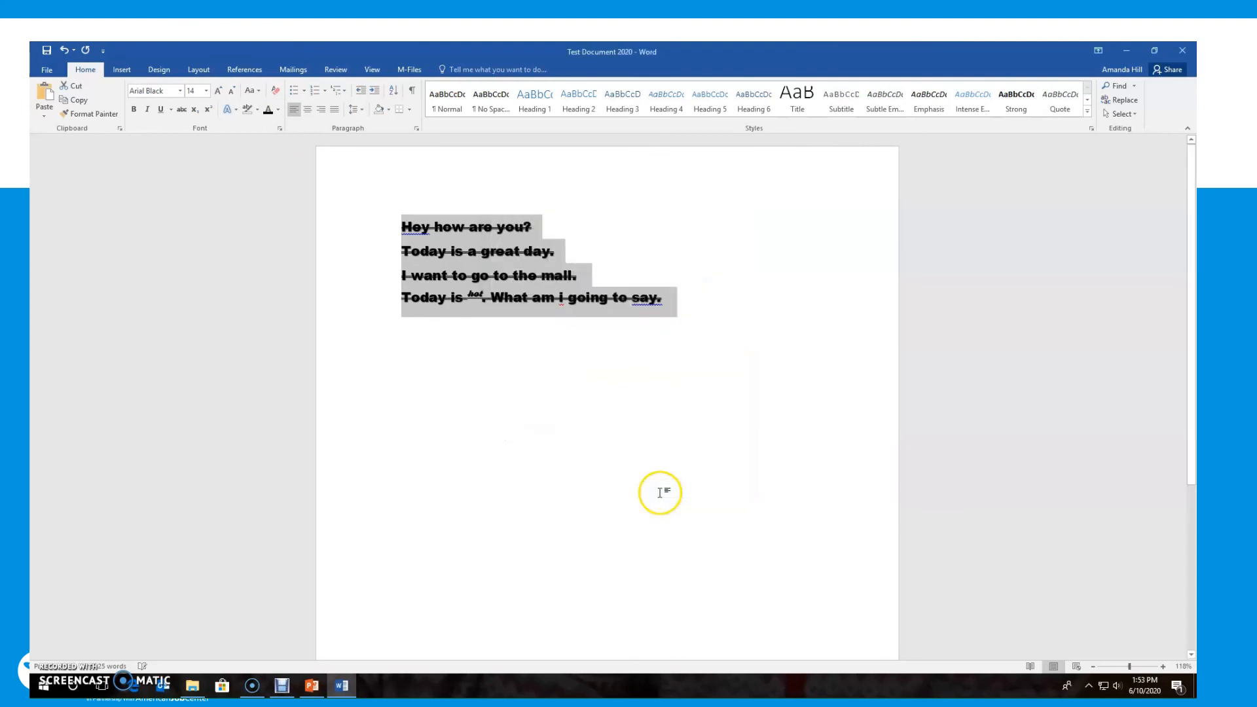
click(694, 341)
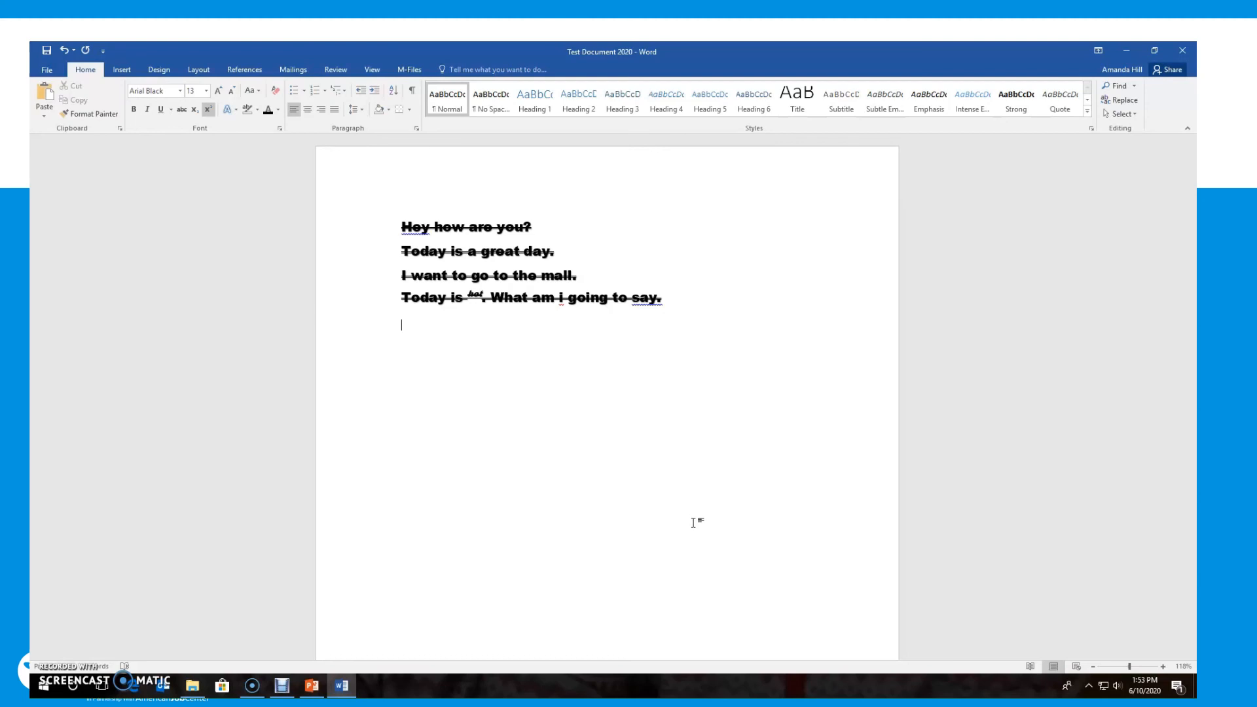
click(65, 668)
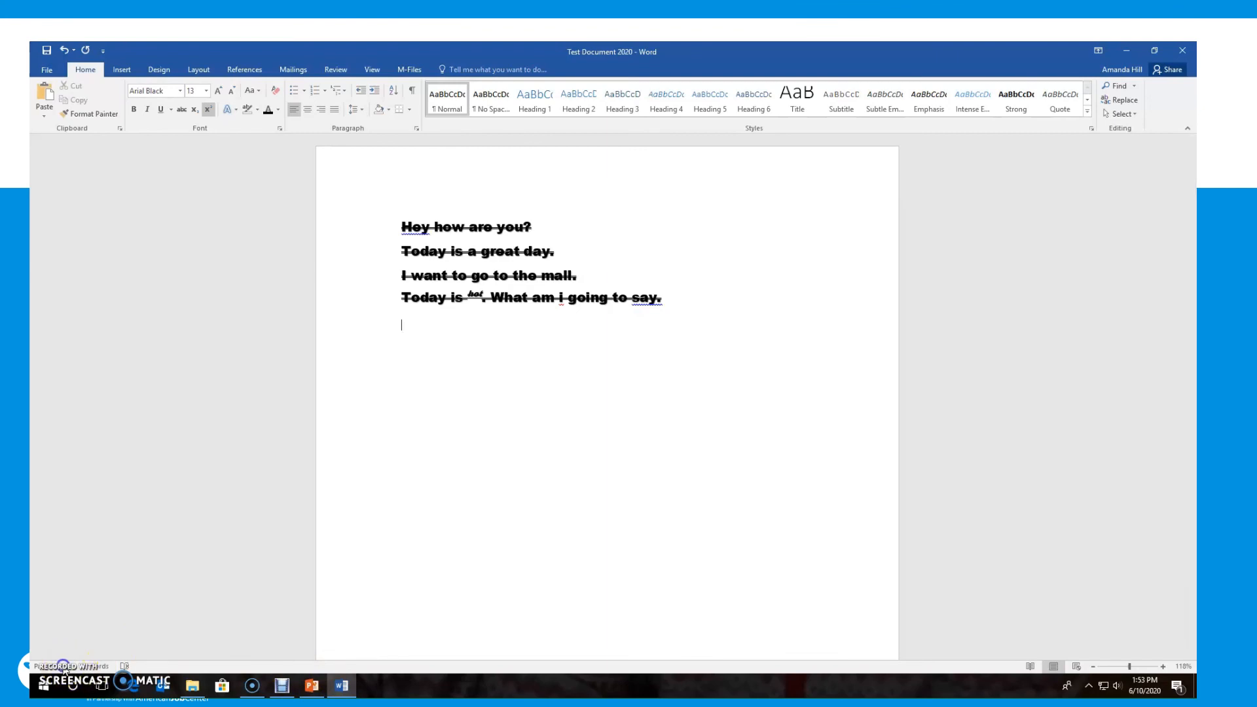